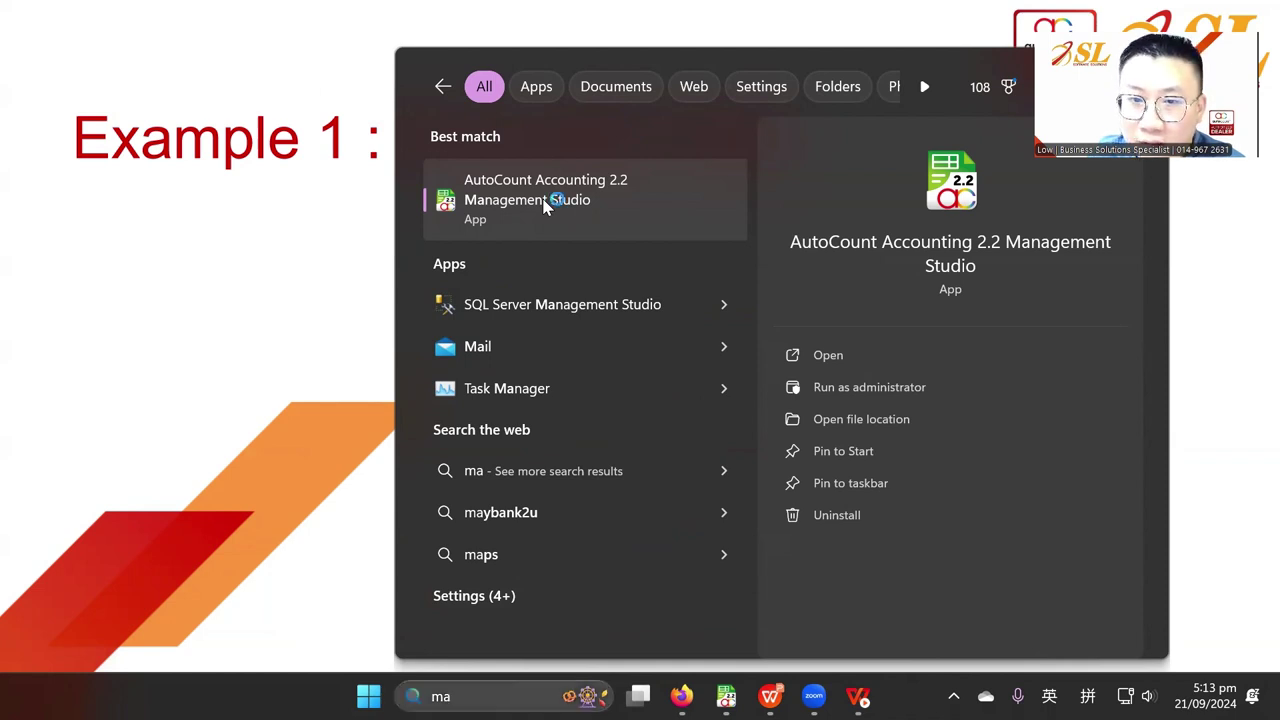
Log in to the SL SOFTWARE SOLUTIONS SDN BHD account book in AutoCount Accounting Management Studio by entering the account password
key(Escape)
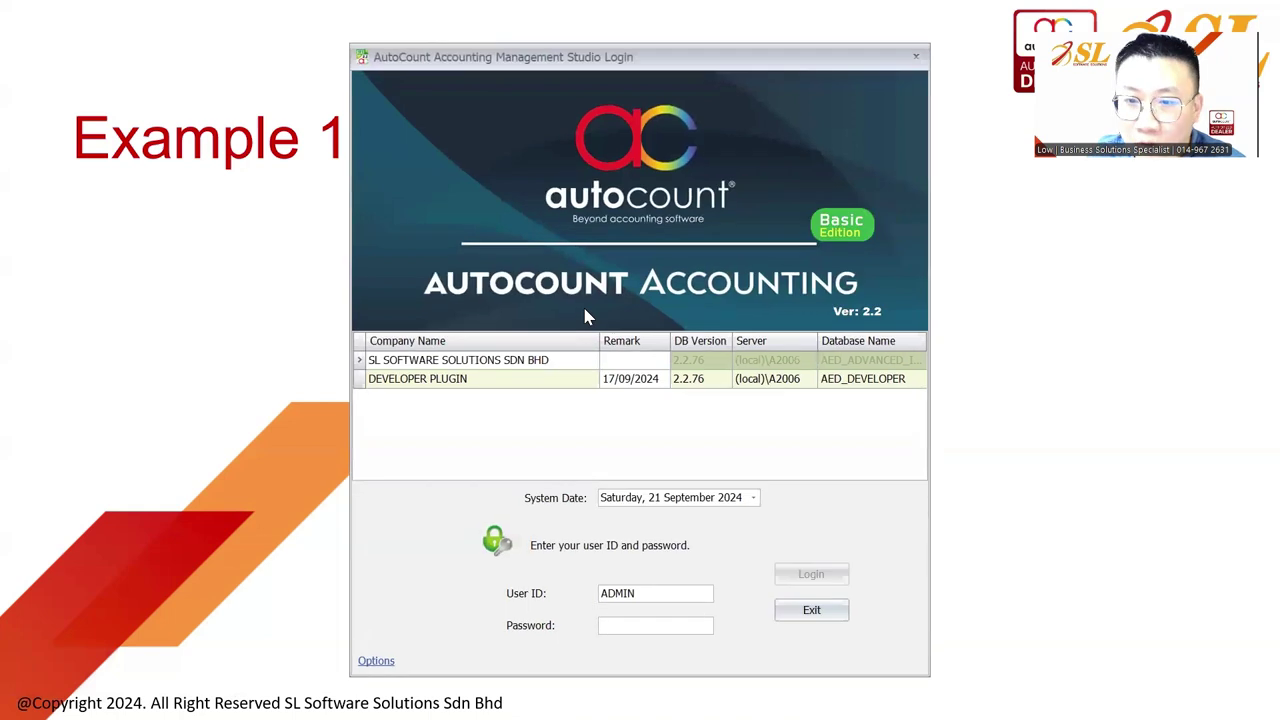
click(524, 362)
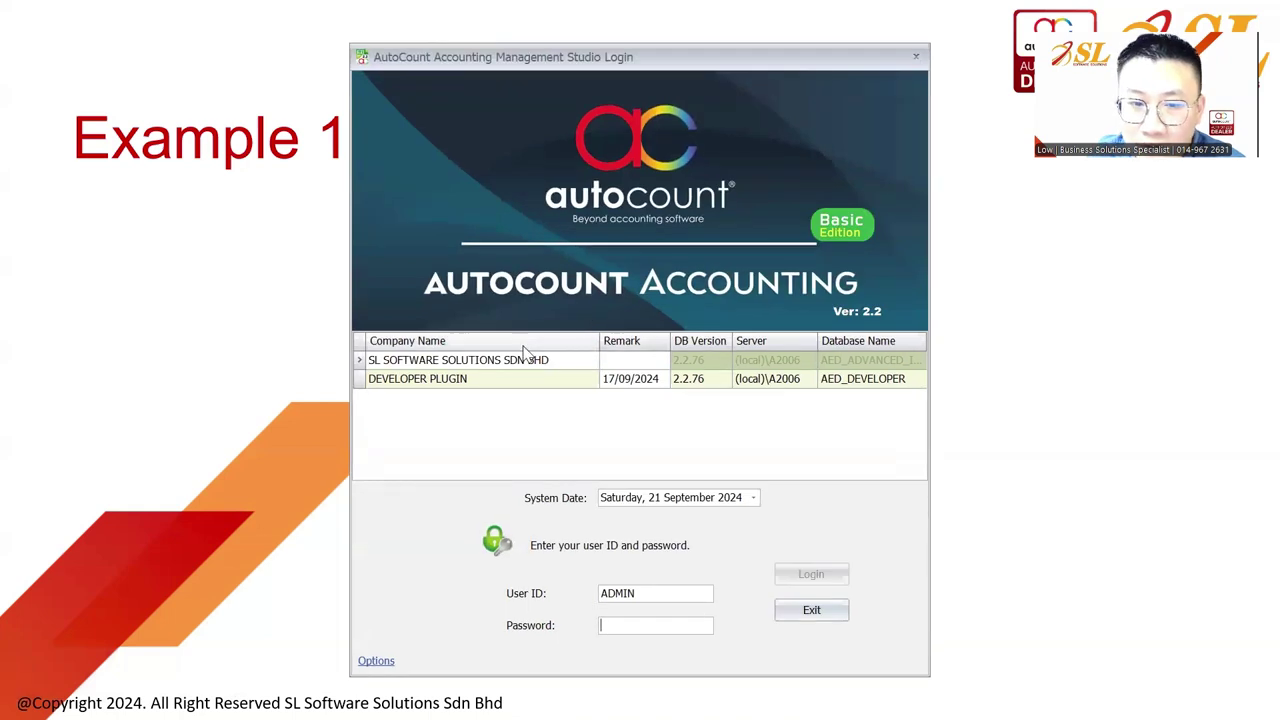
click(652, 625)
text(****)
key(Return)
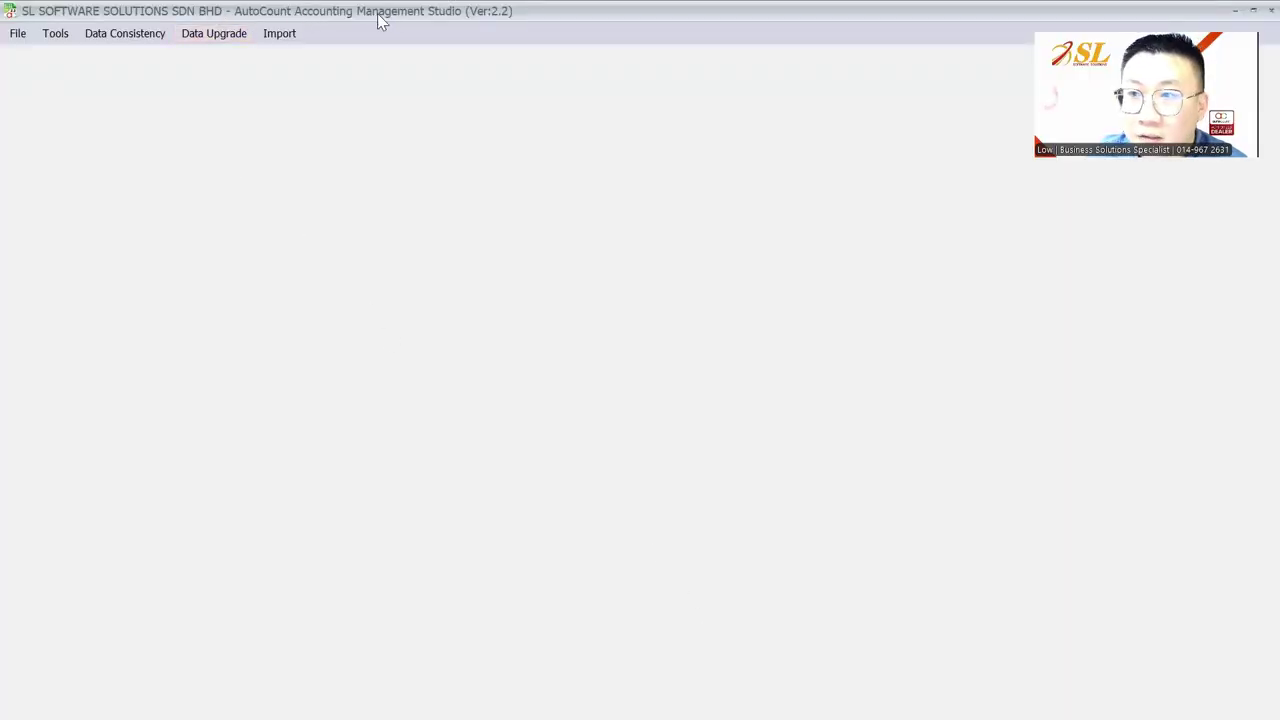
Open User Defined Field Maintenance and view the existing Invoice fields in the Sales category, leaving them unchanged
click(53, 35)
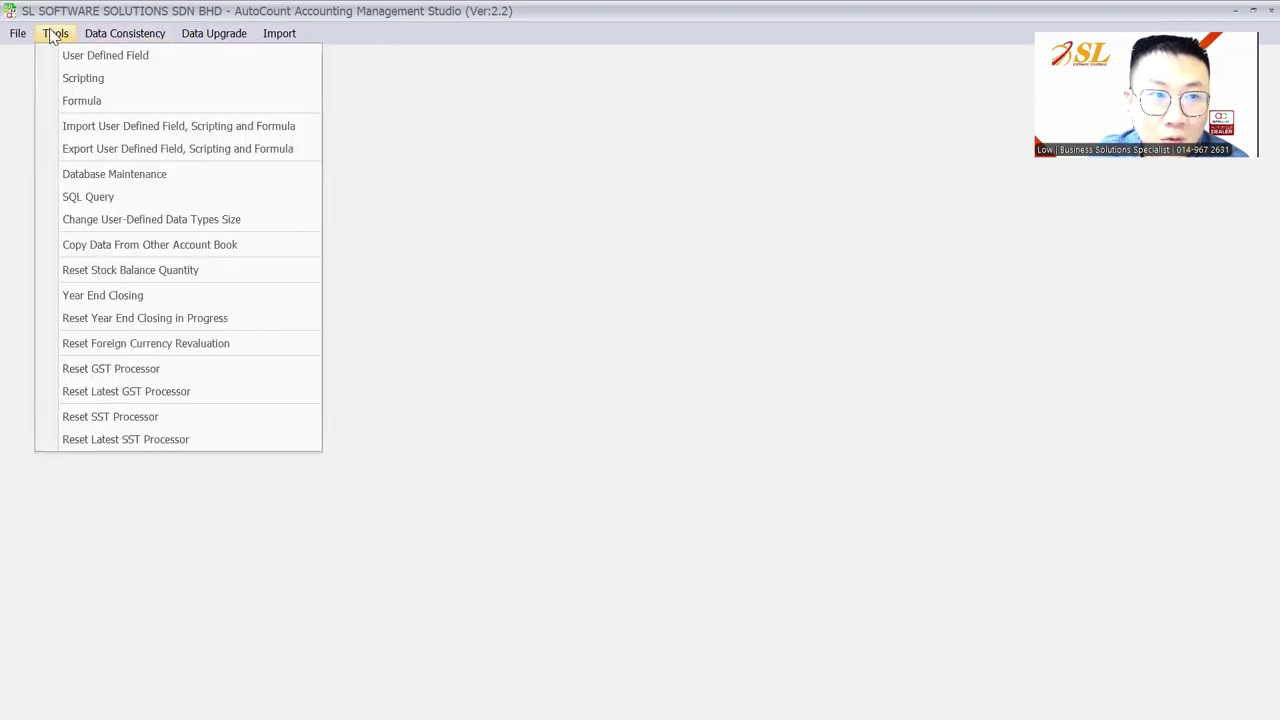
click(92, 56)
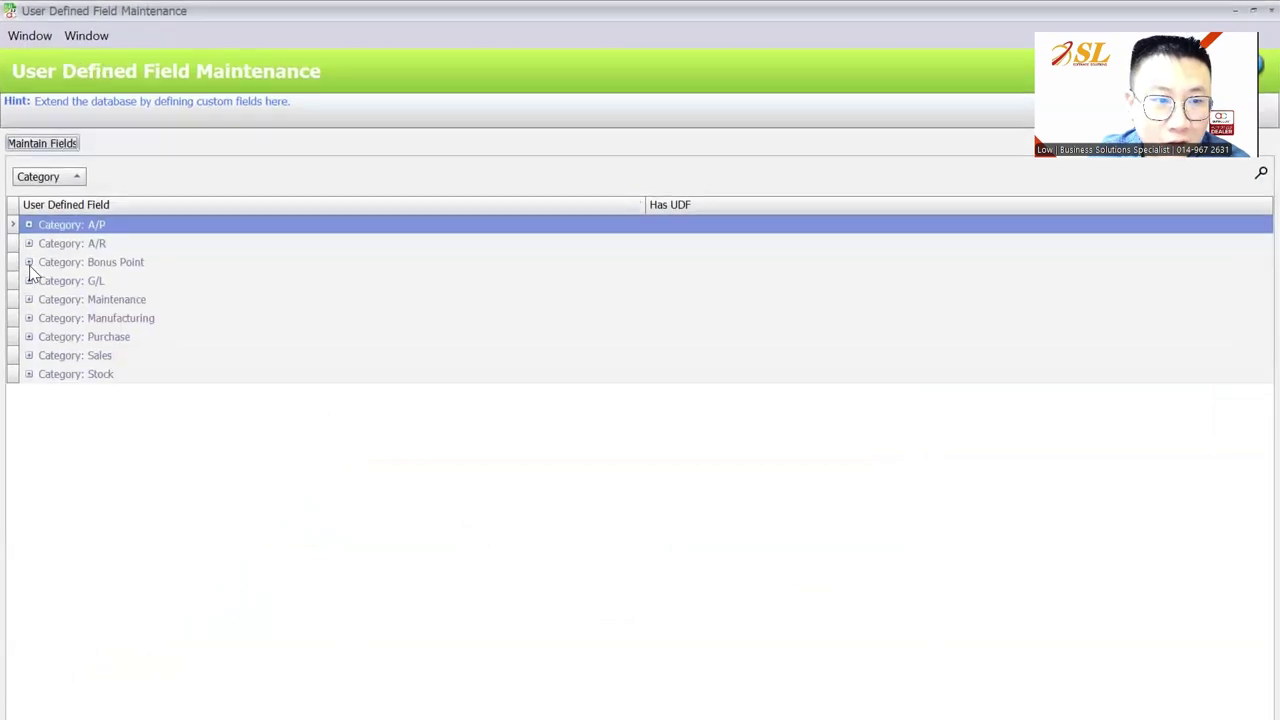
click(29, 356)
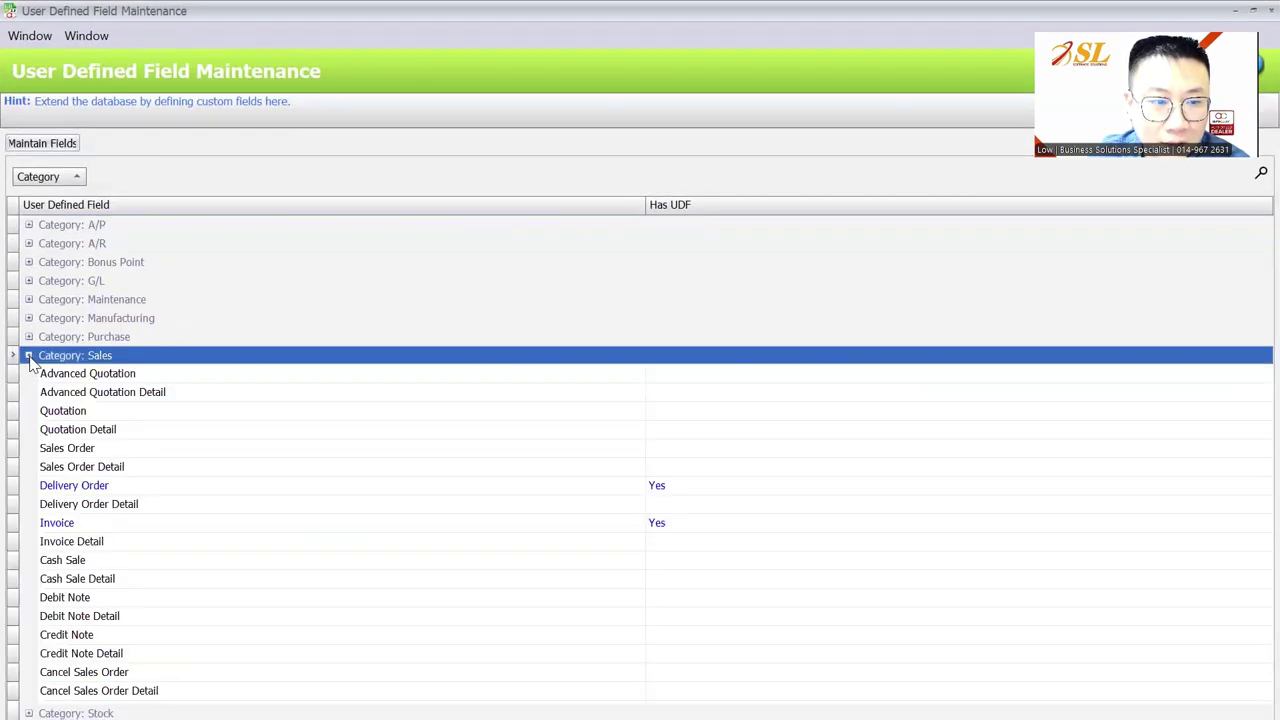
scroll(140, 460, down, 1)
click(128, 466)
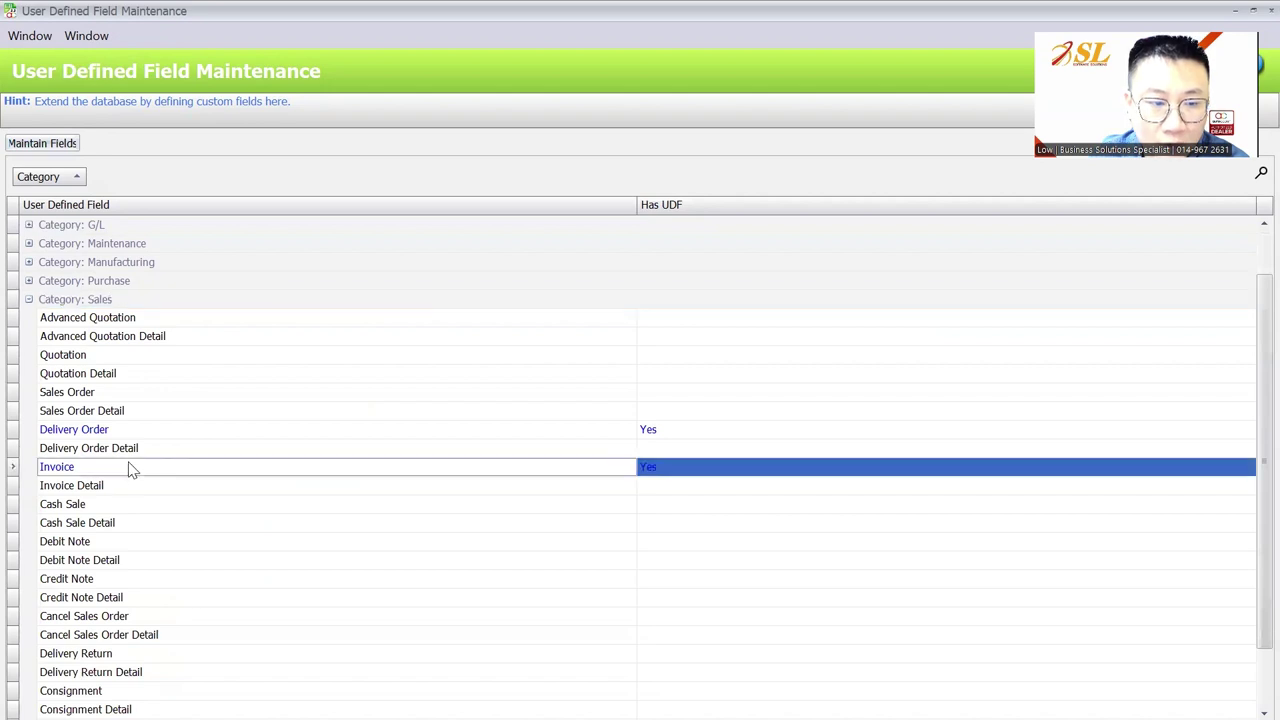
click(44, 145)
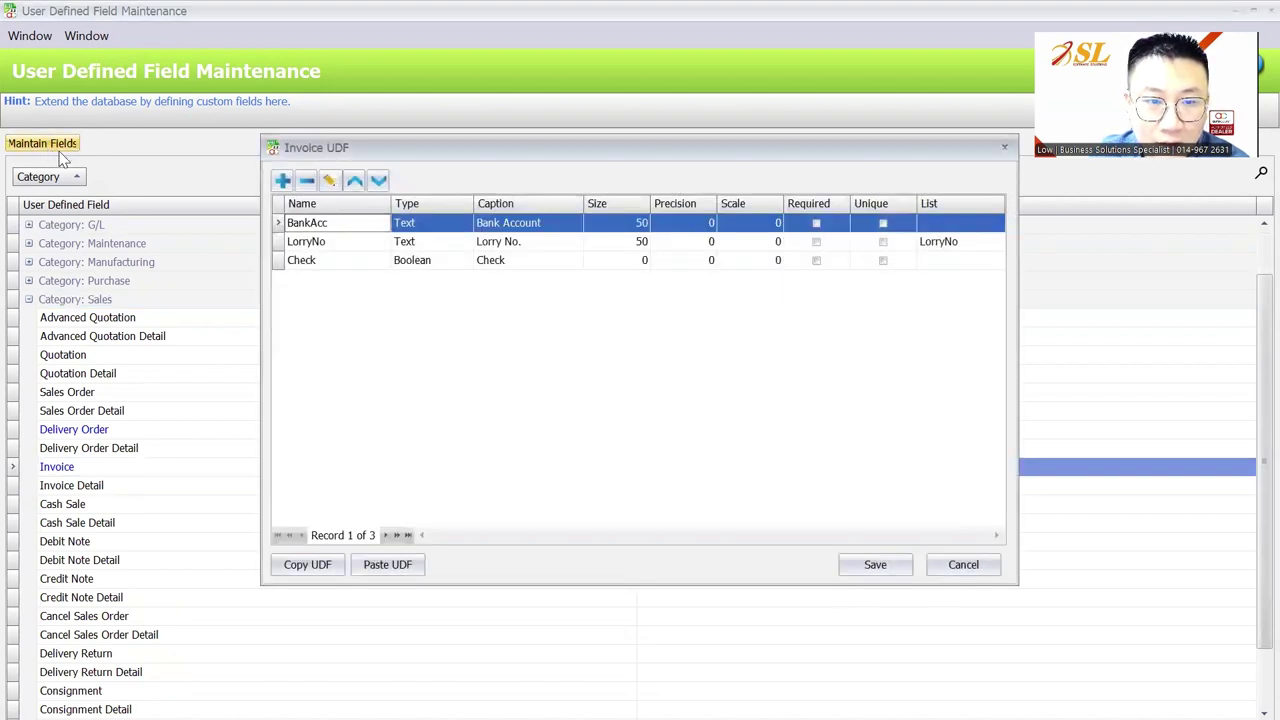
click(984, 566)
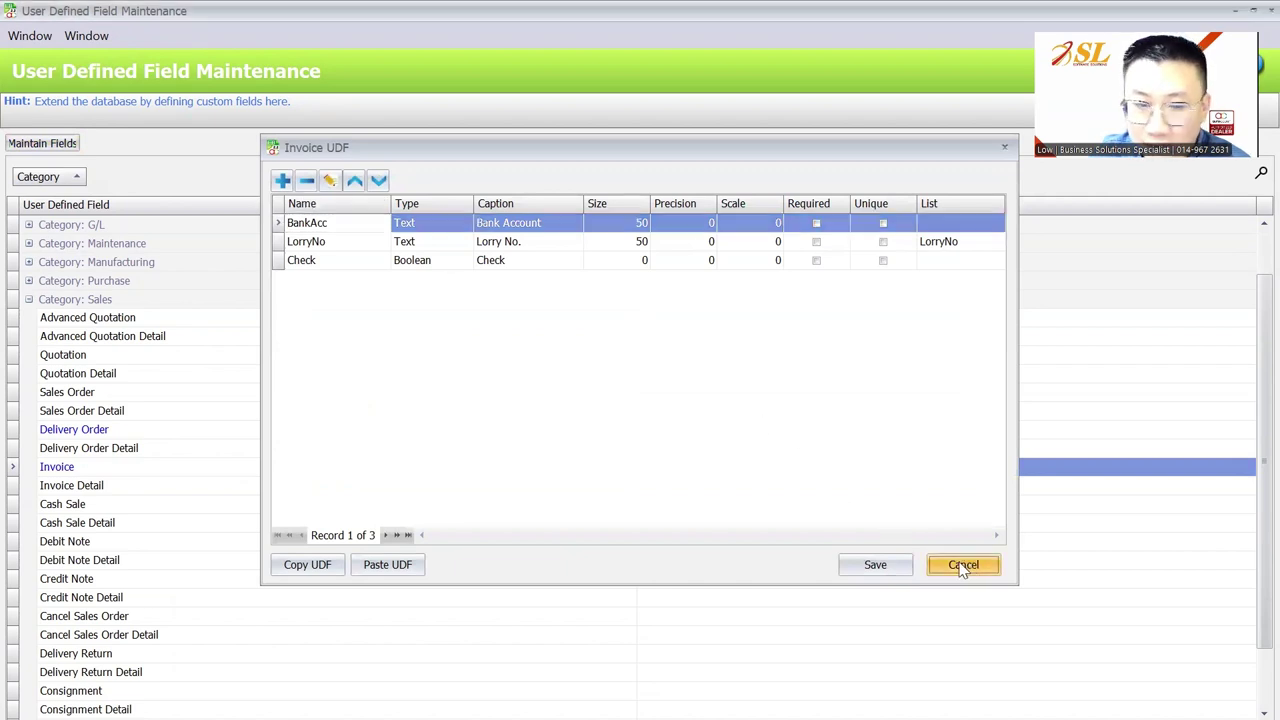
Add a user-defined field named Width to Invoice Detail, with type Decimal and scale 2
click(100, 488)
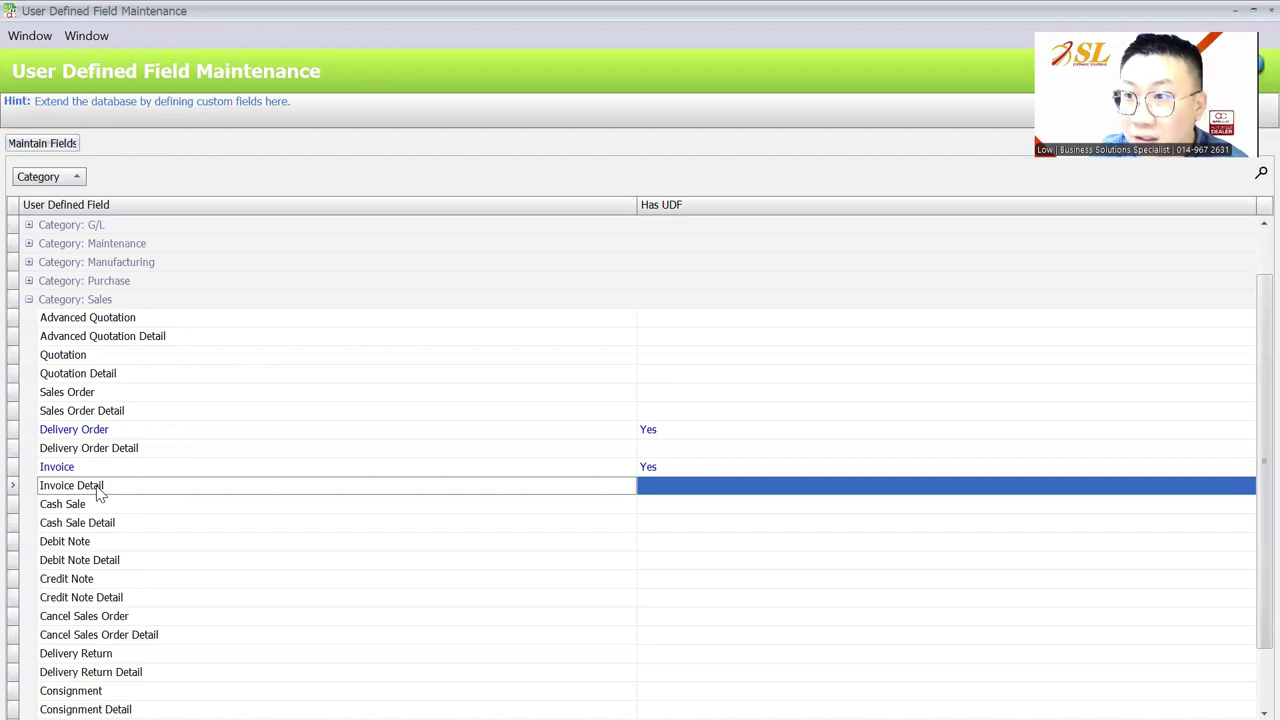
click(98, 473)
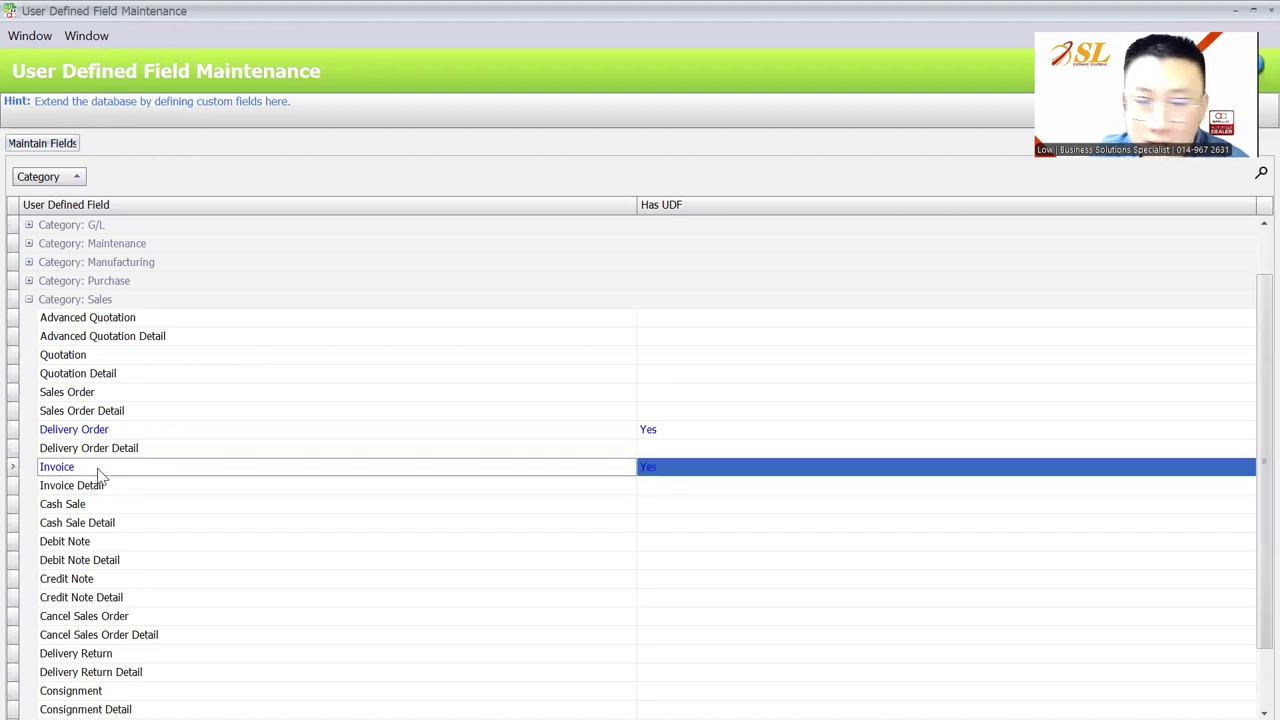
click(100, 488)
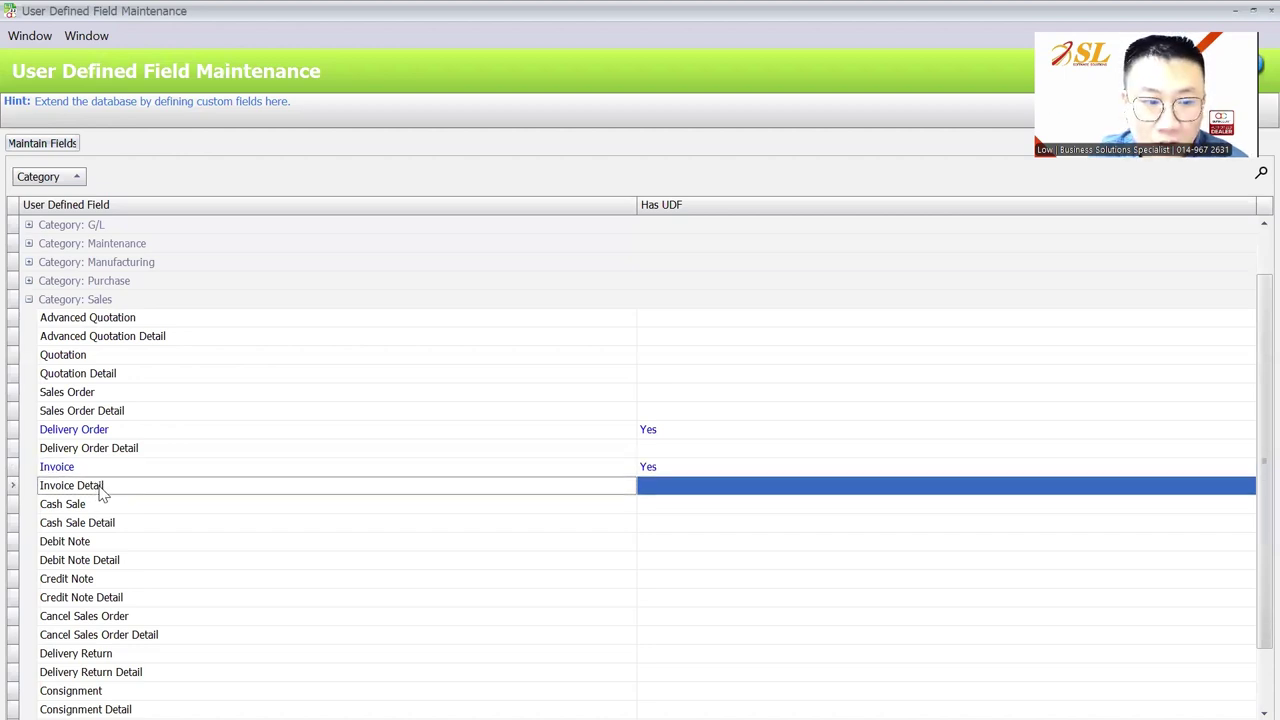
click(52, 146)
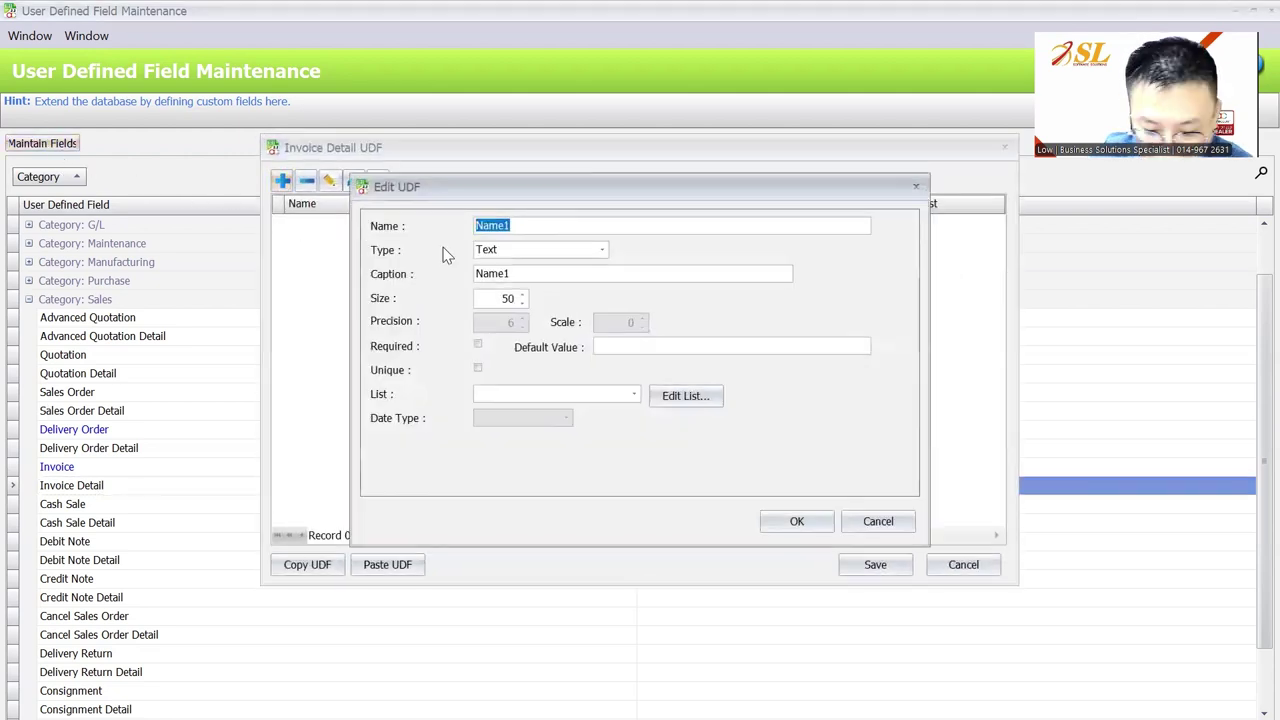
text(Wi)
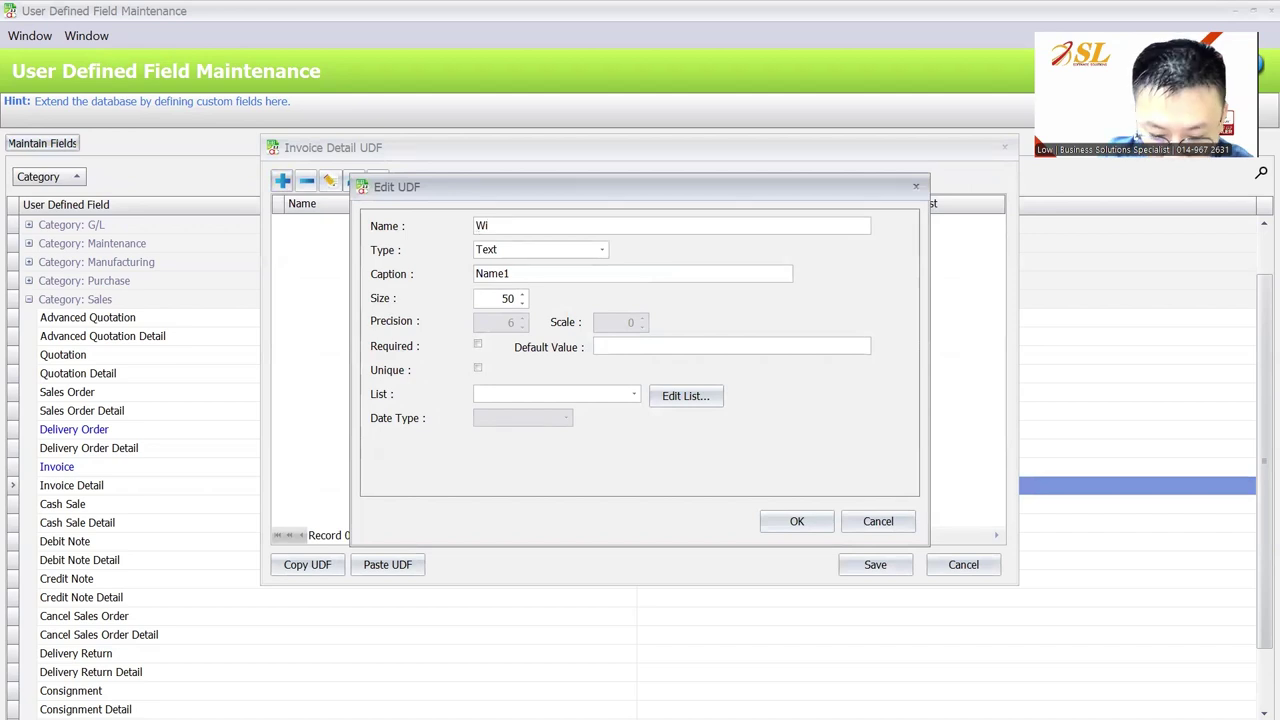
text(dth)
click(575, 252)
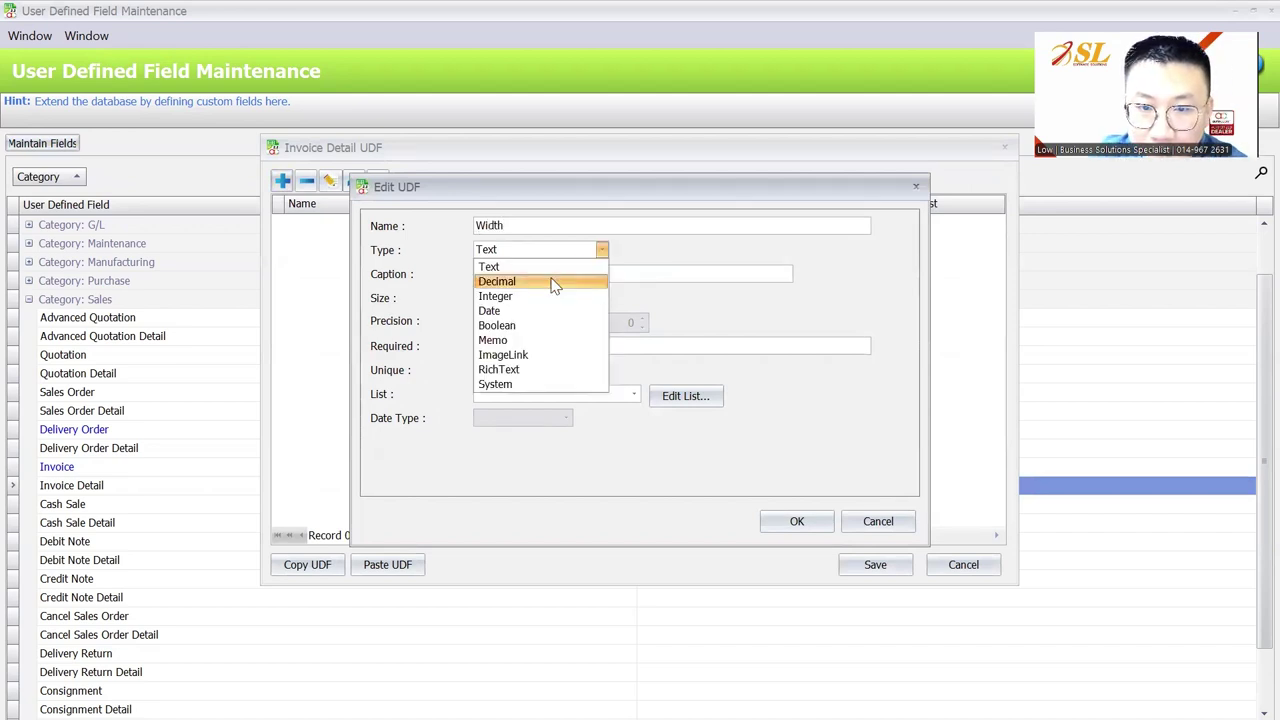
click(551, 279)
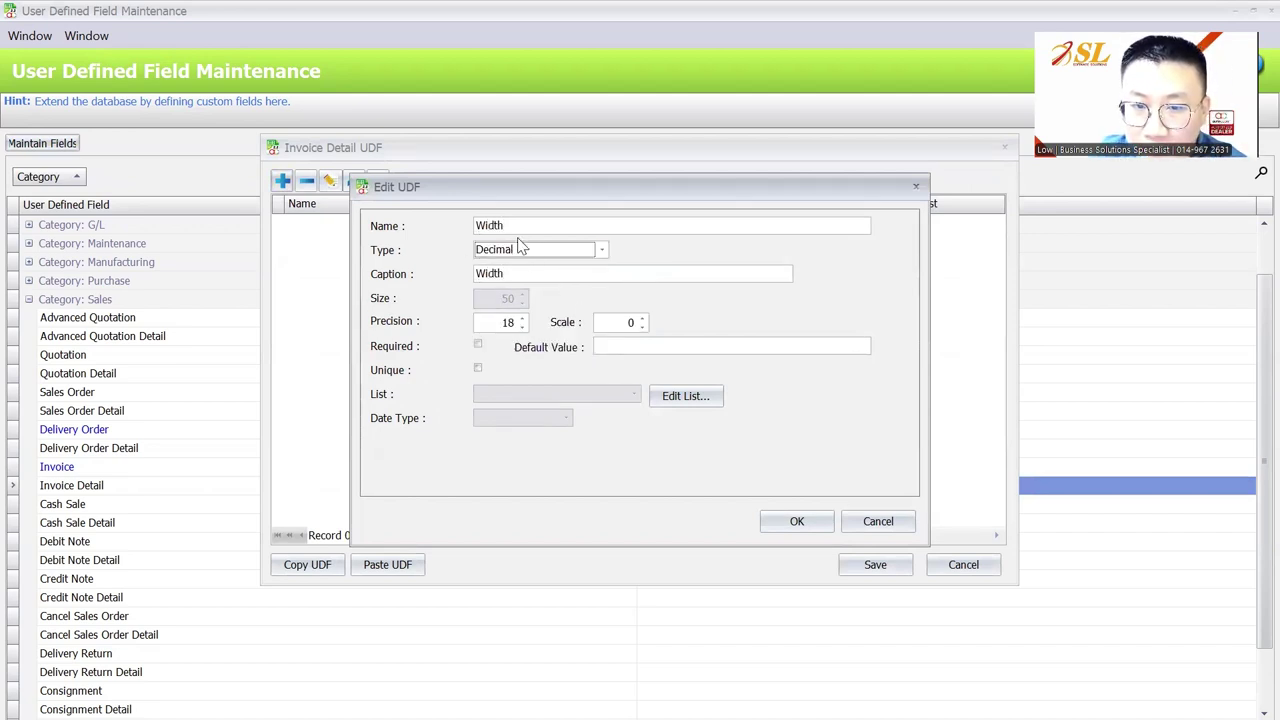
click(643, 317)
click(643, 317)
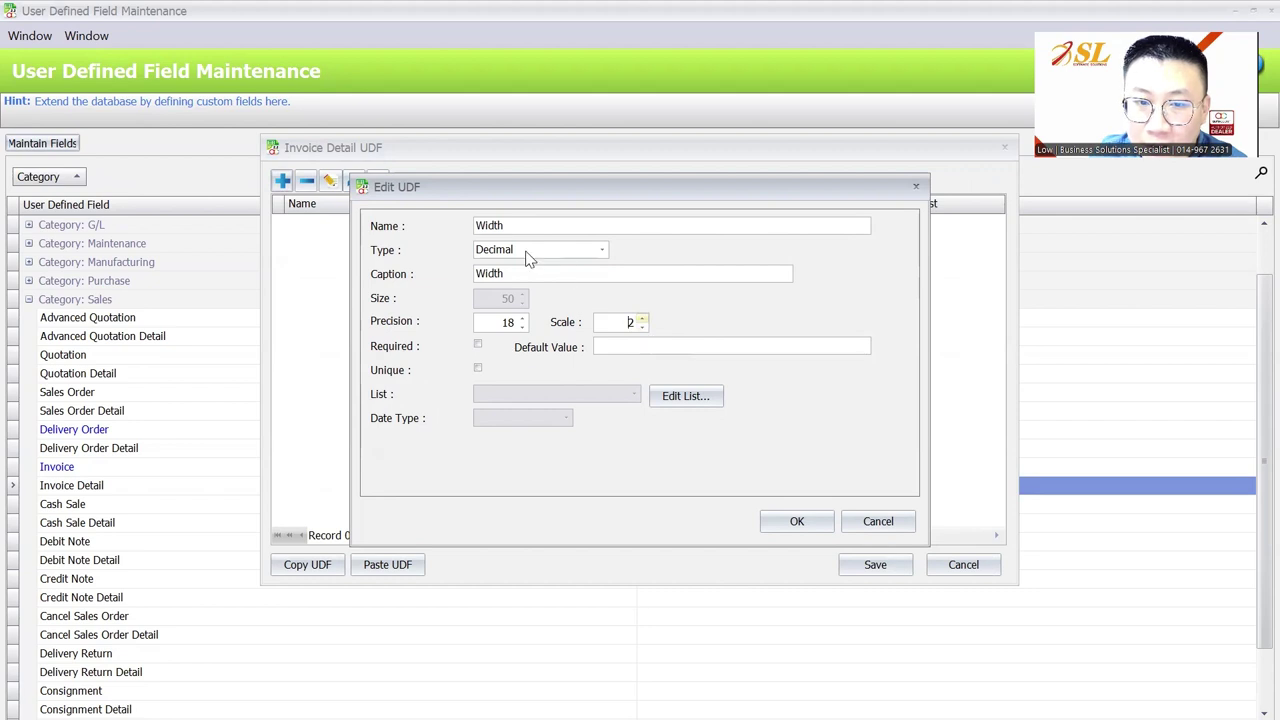
click(786, 527)
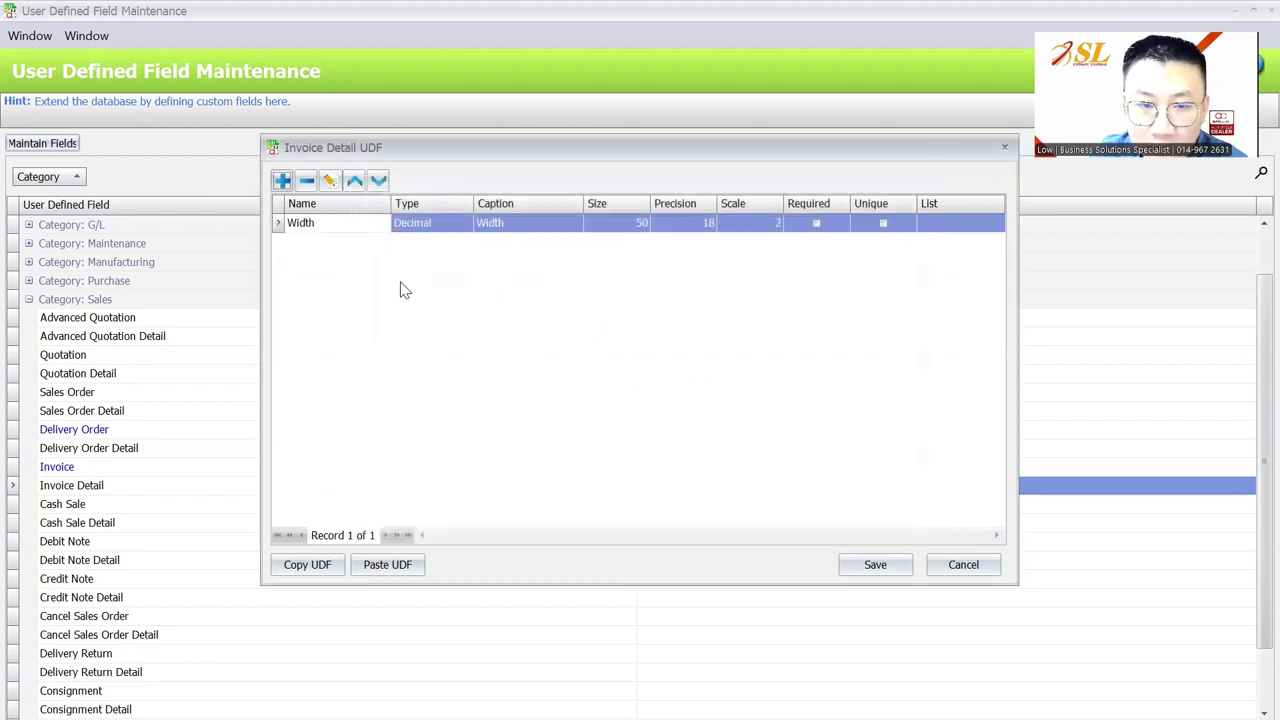
Add a second Invoice Detail field named Height, with type Decimal, scale 2 and default value 1
click(282, 180)
text(He)
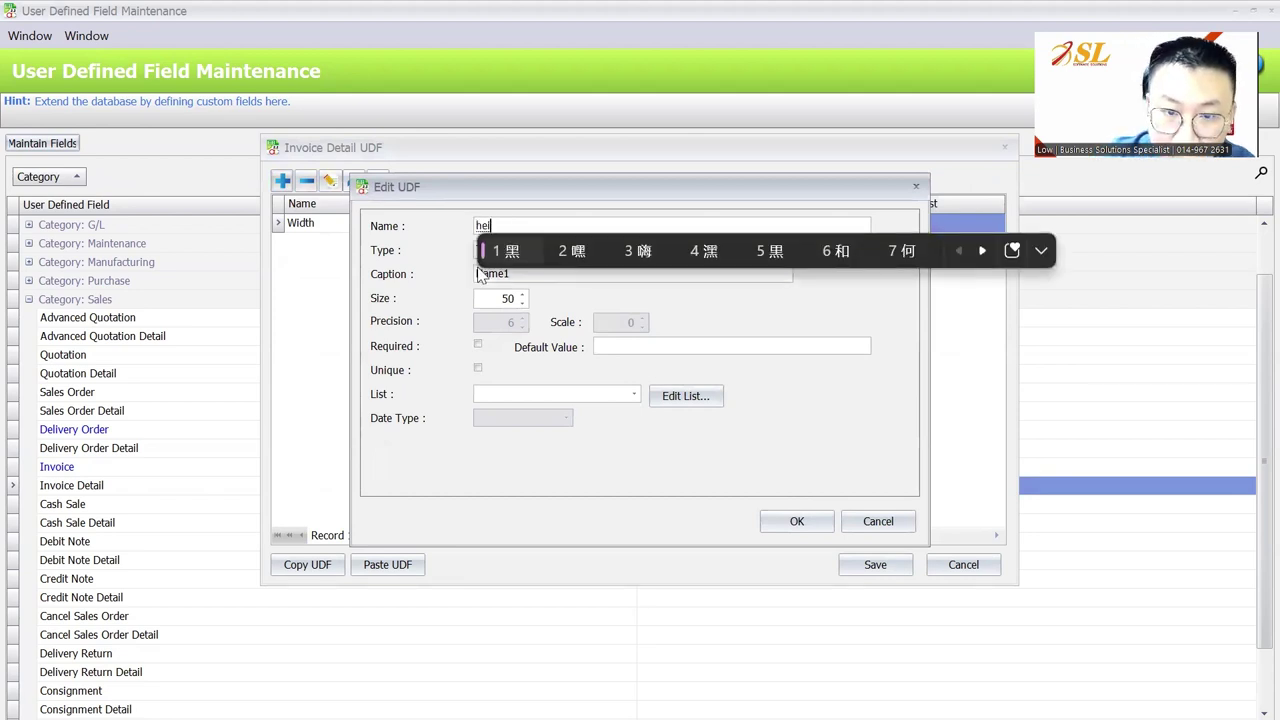
text(l)
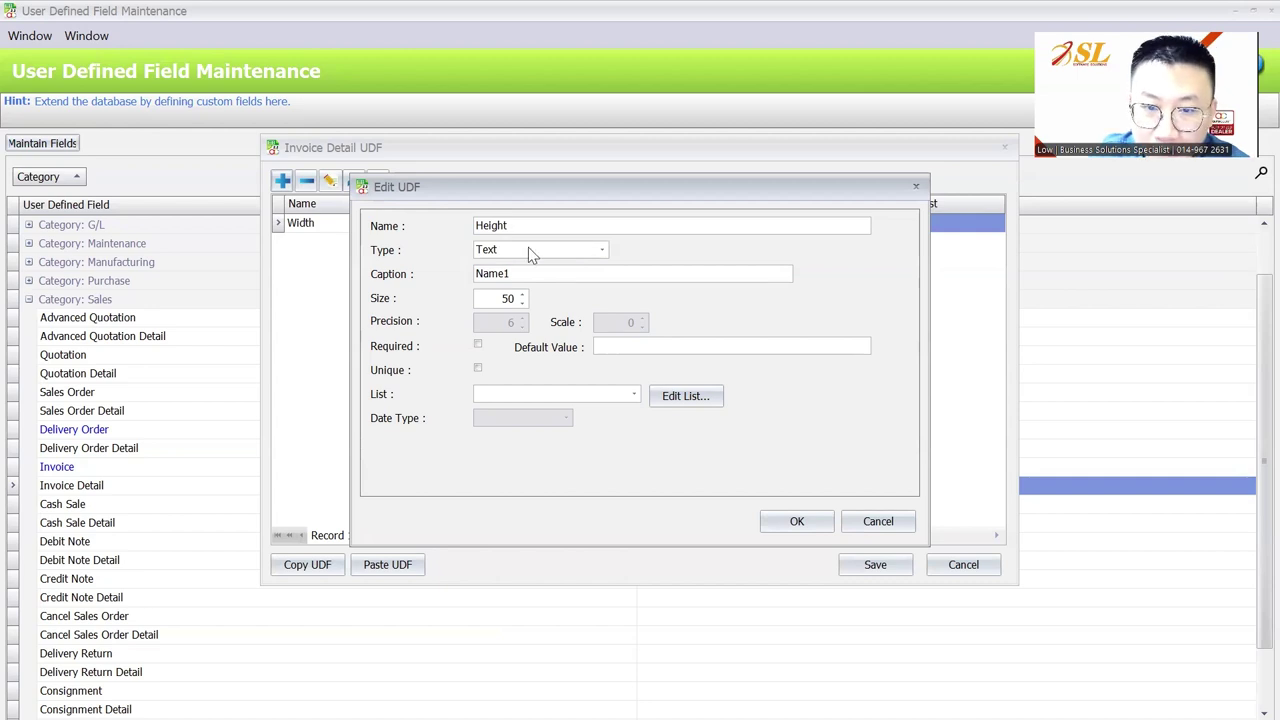
click(530, 250)
click(534, 282)
click(617, 323)
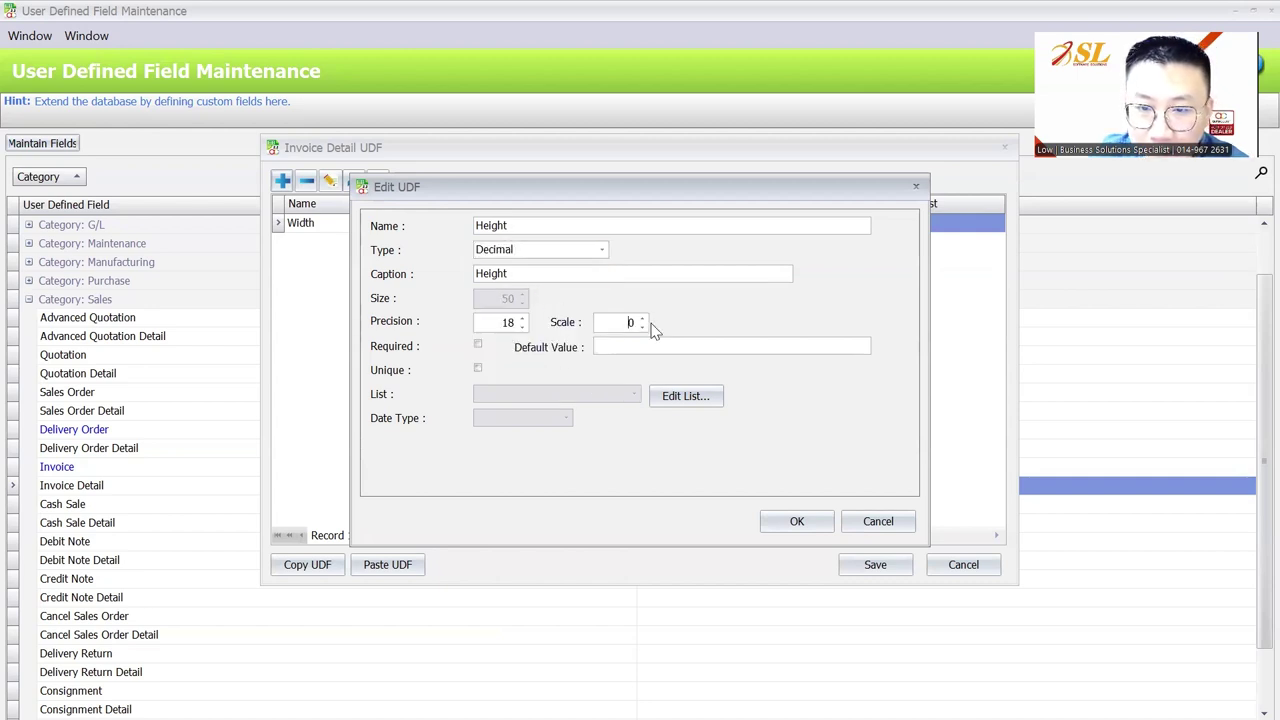
double_click(642, 319)
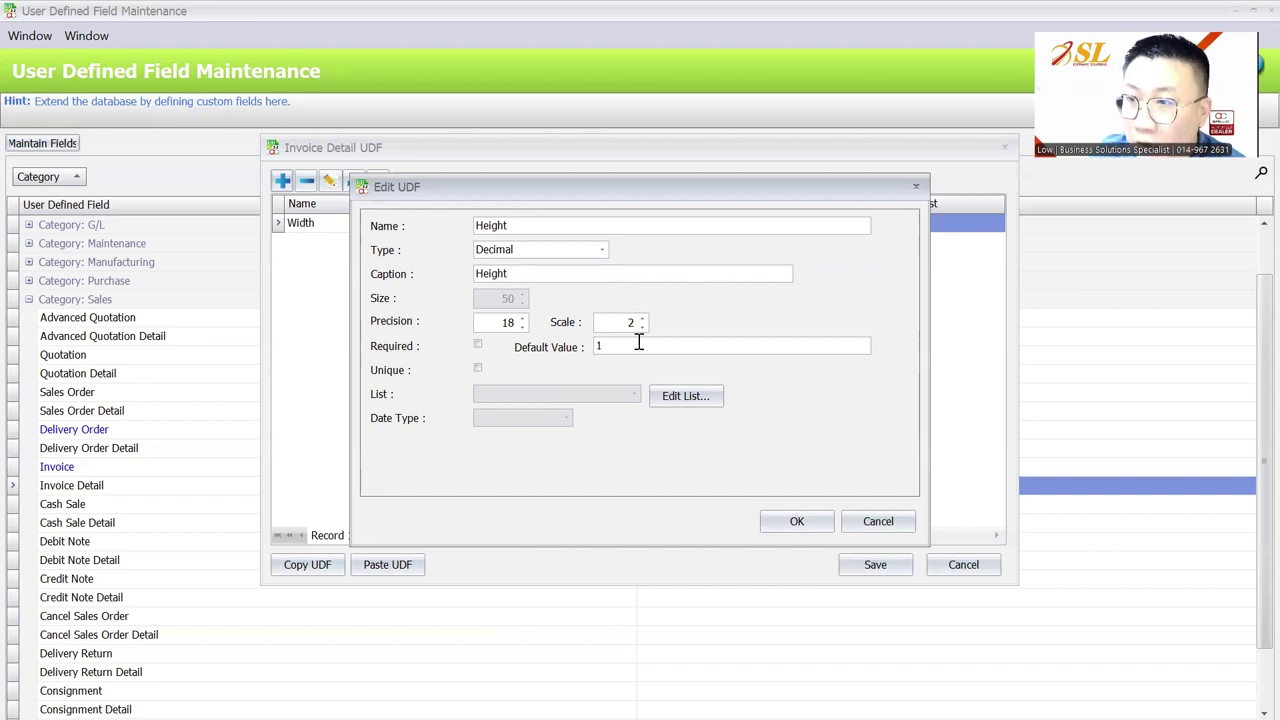
double_click(638, 345)
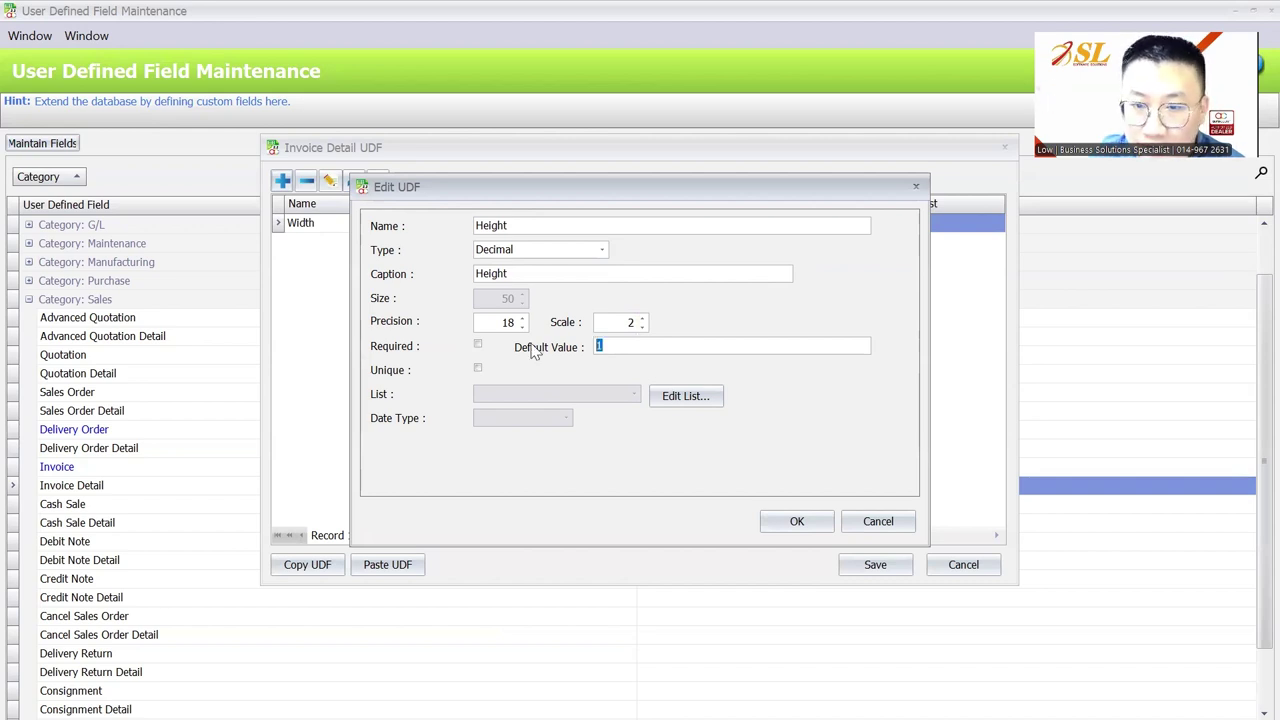
click(790, 521)
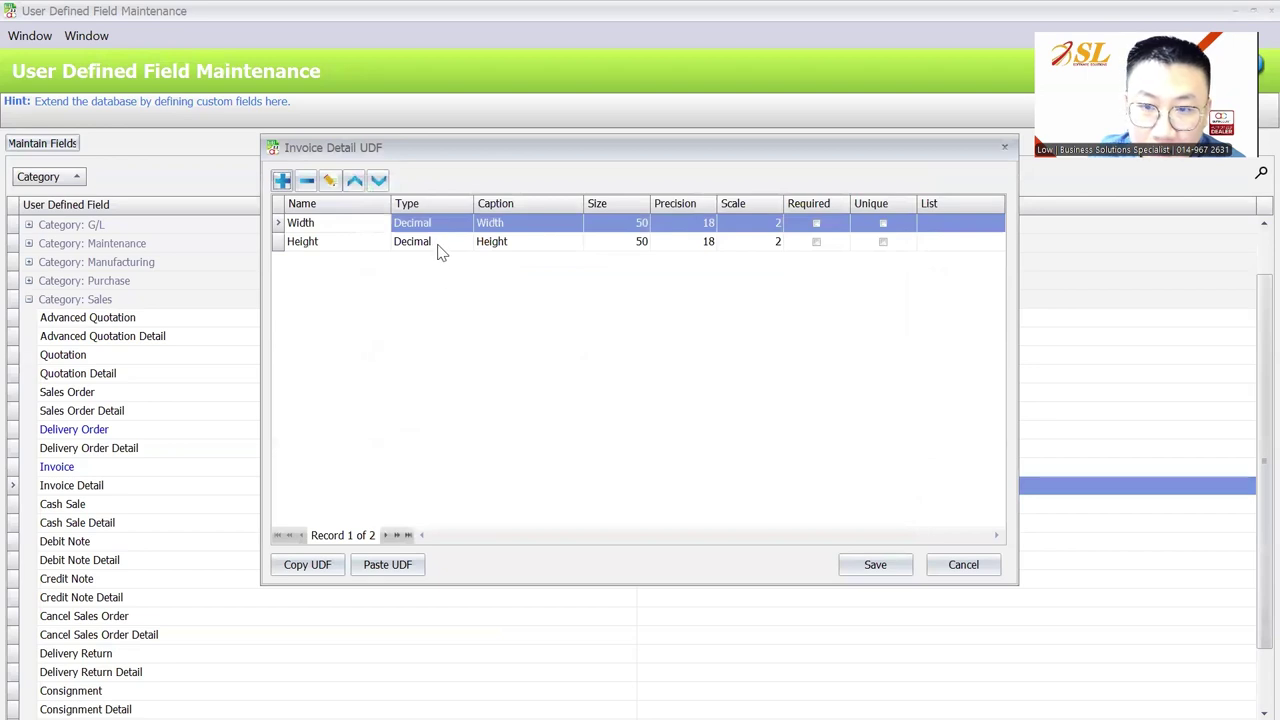
click(440, 250)
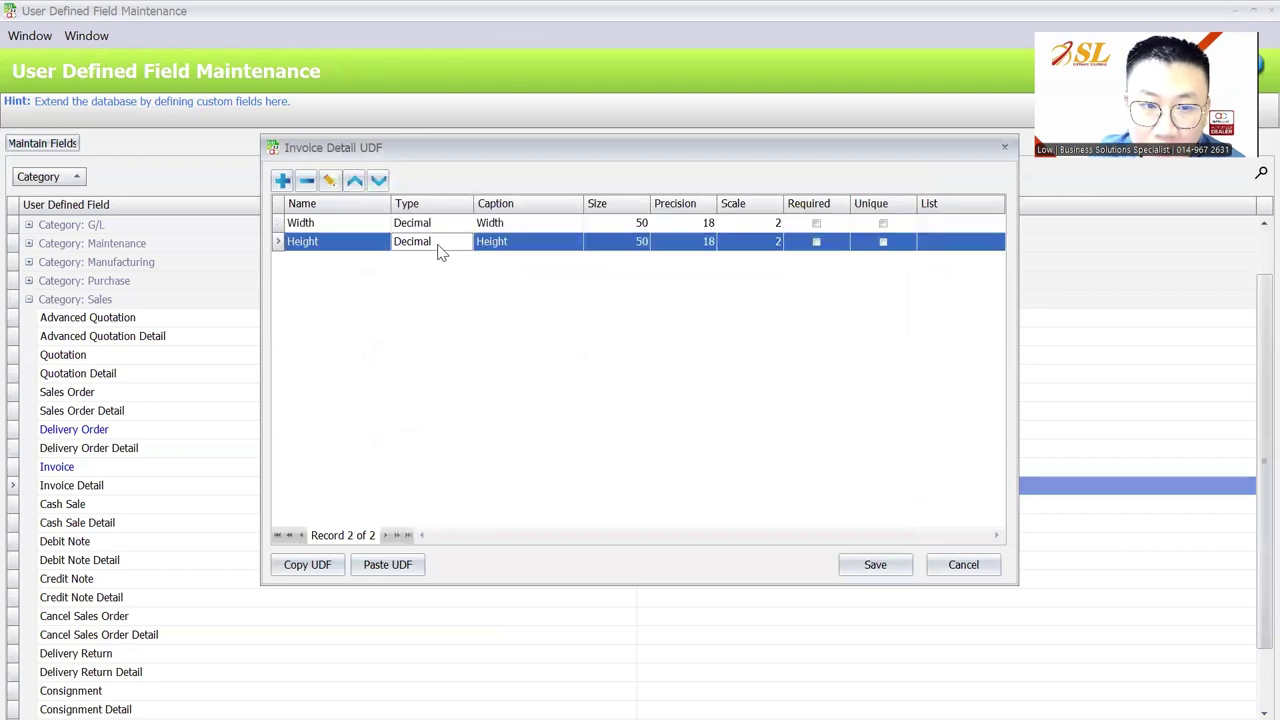
click(329, 180)
click(785, 528)
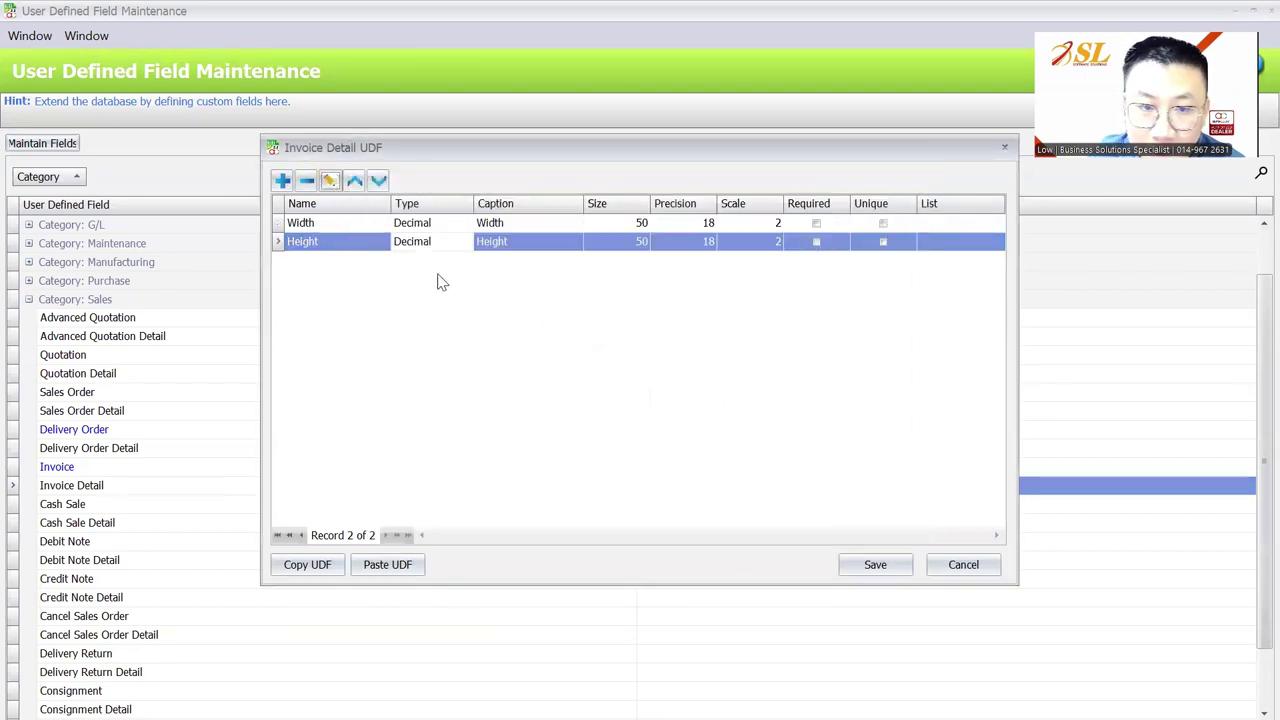
Set the Width field's default value to 1 and save the Invoice Detail user-defined fields
click(428, 226)
click(329, 180)
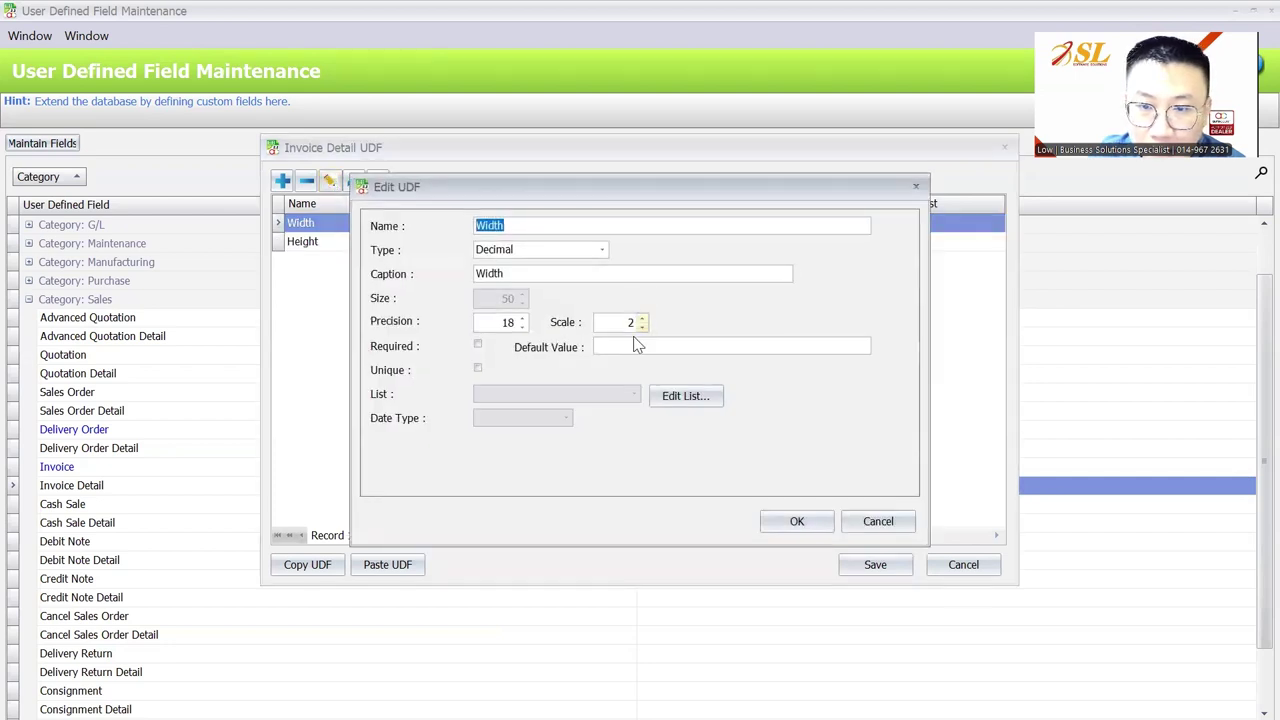
click(629, 345)
text(1)
click(797, 523)
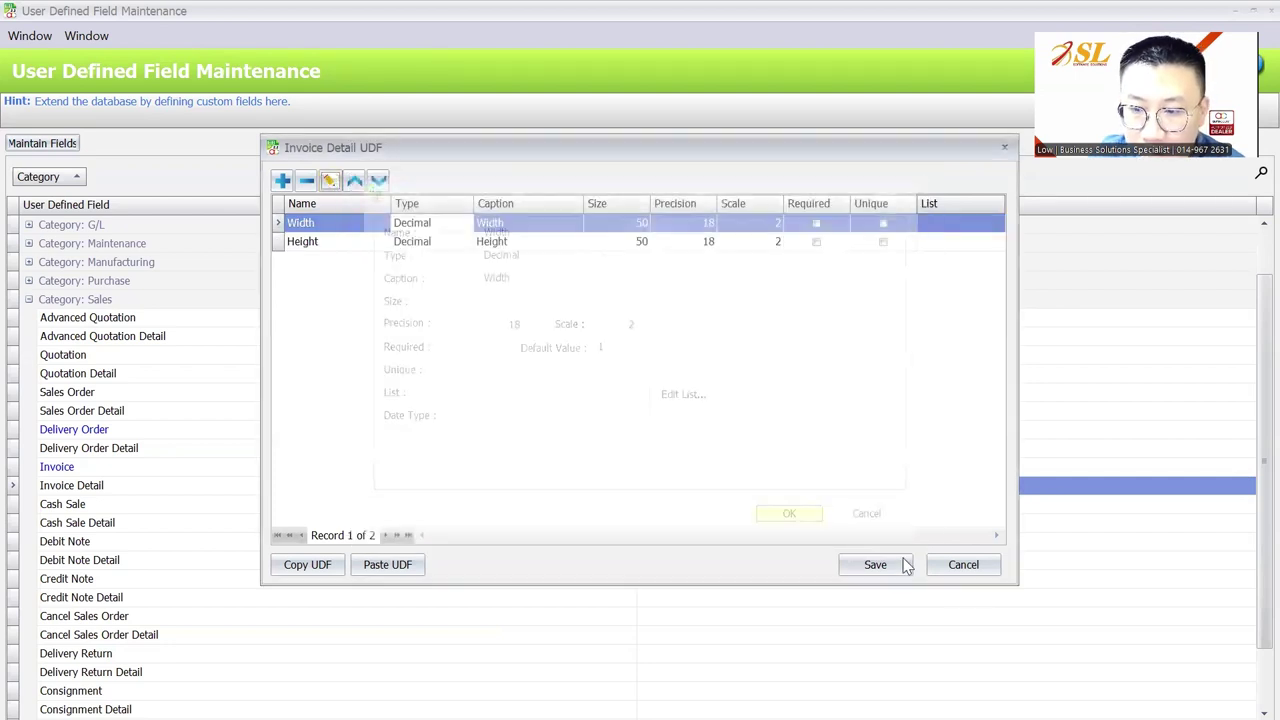
click(886, 564)
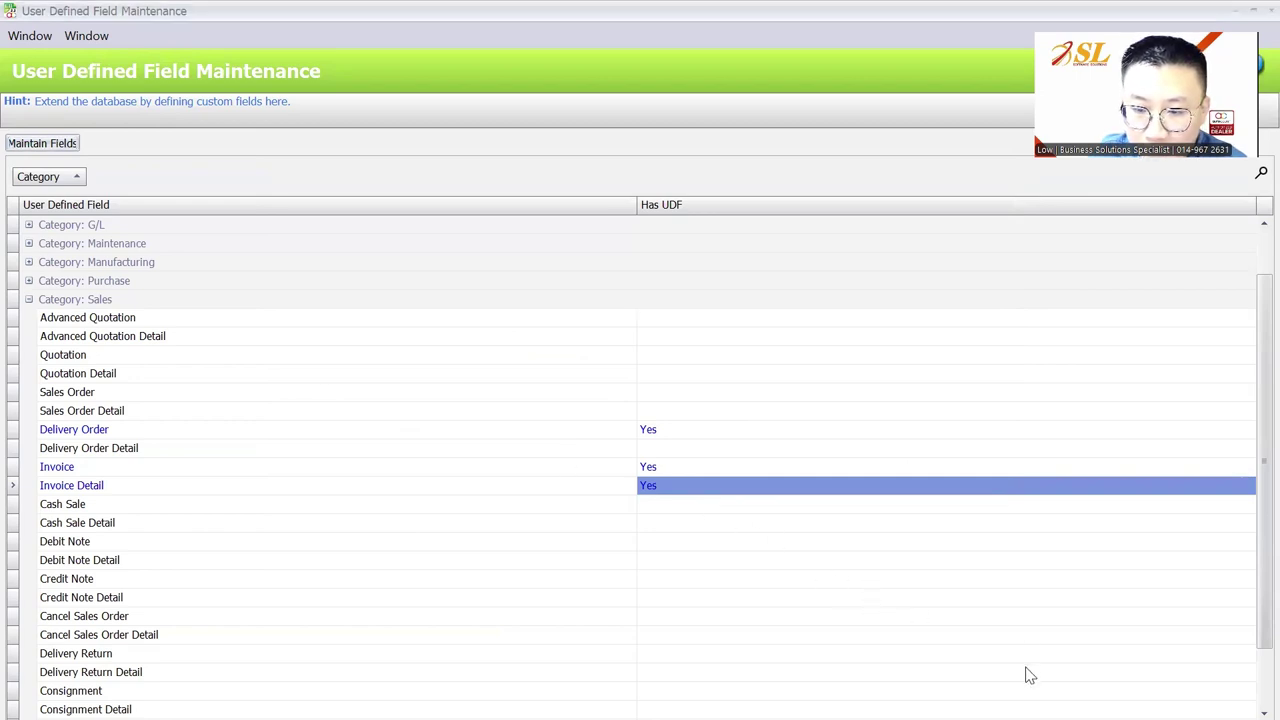
Switch to the Invoice window in AutoCount Accounting and start a new invoice for debtor ABC SDN BHD
mouse_move(682, 700)
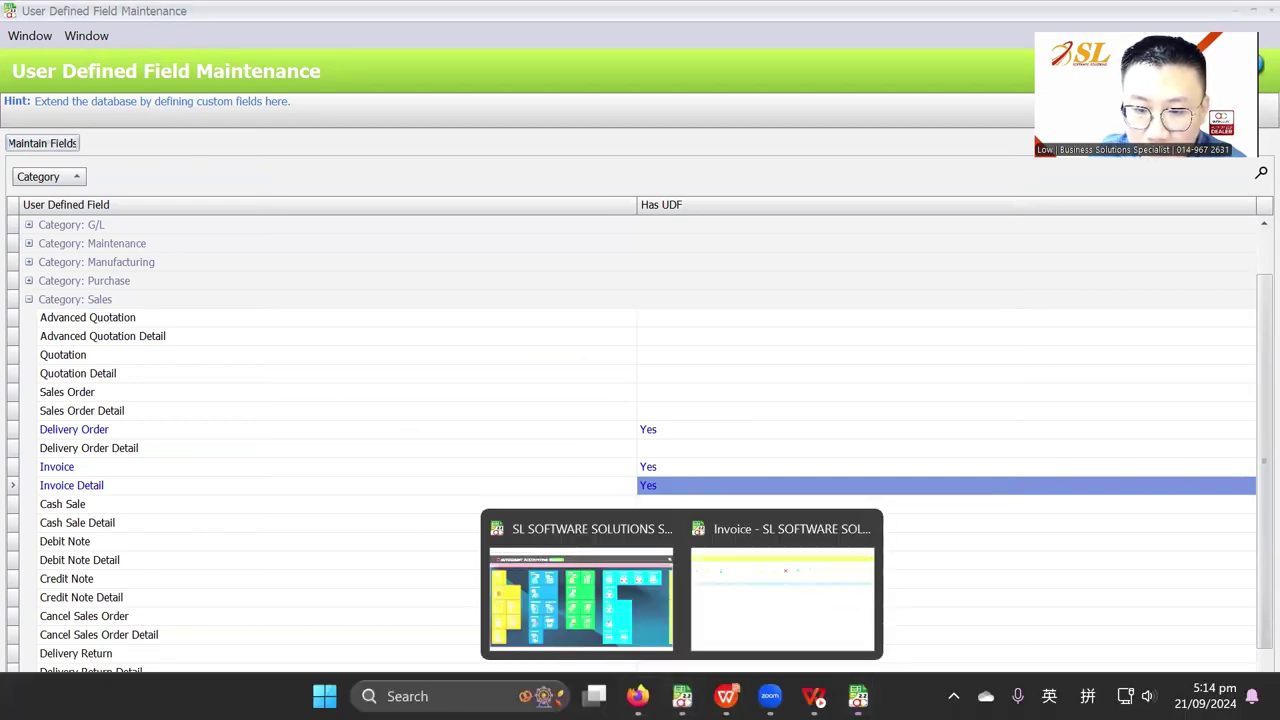
click(780, 594)
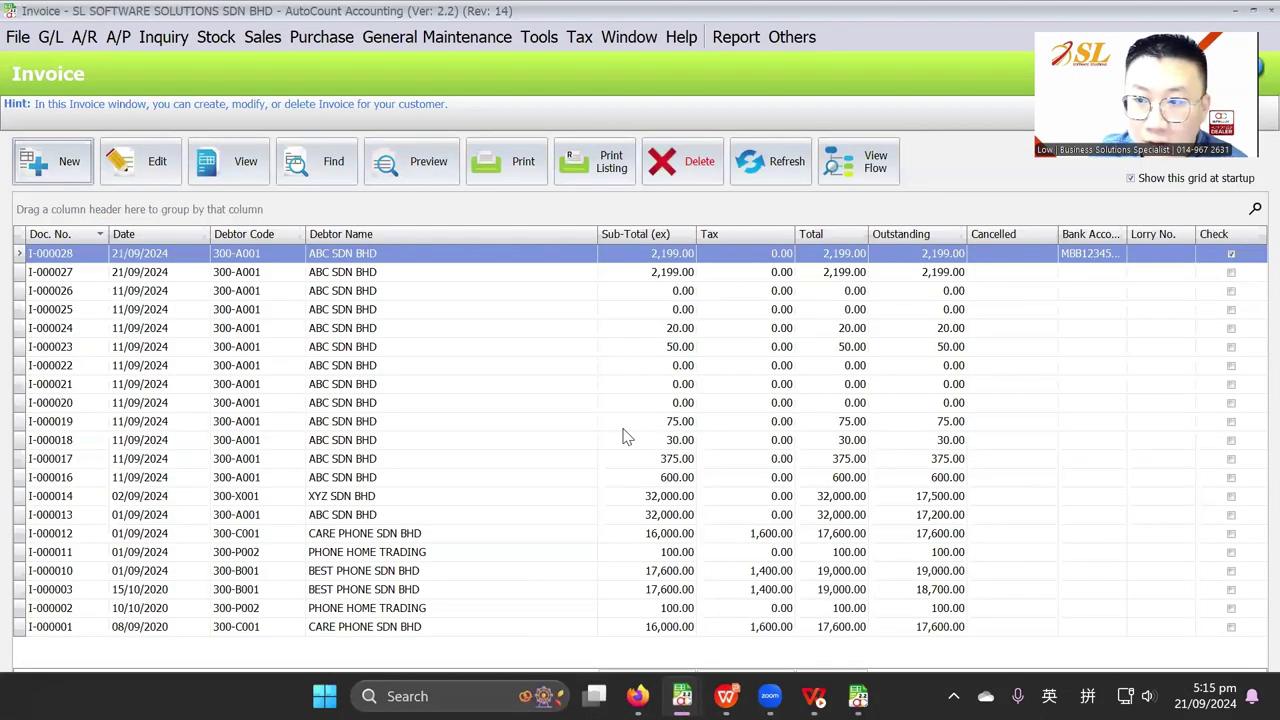
click(135, 254)
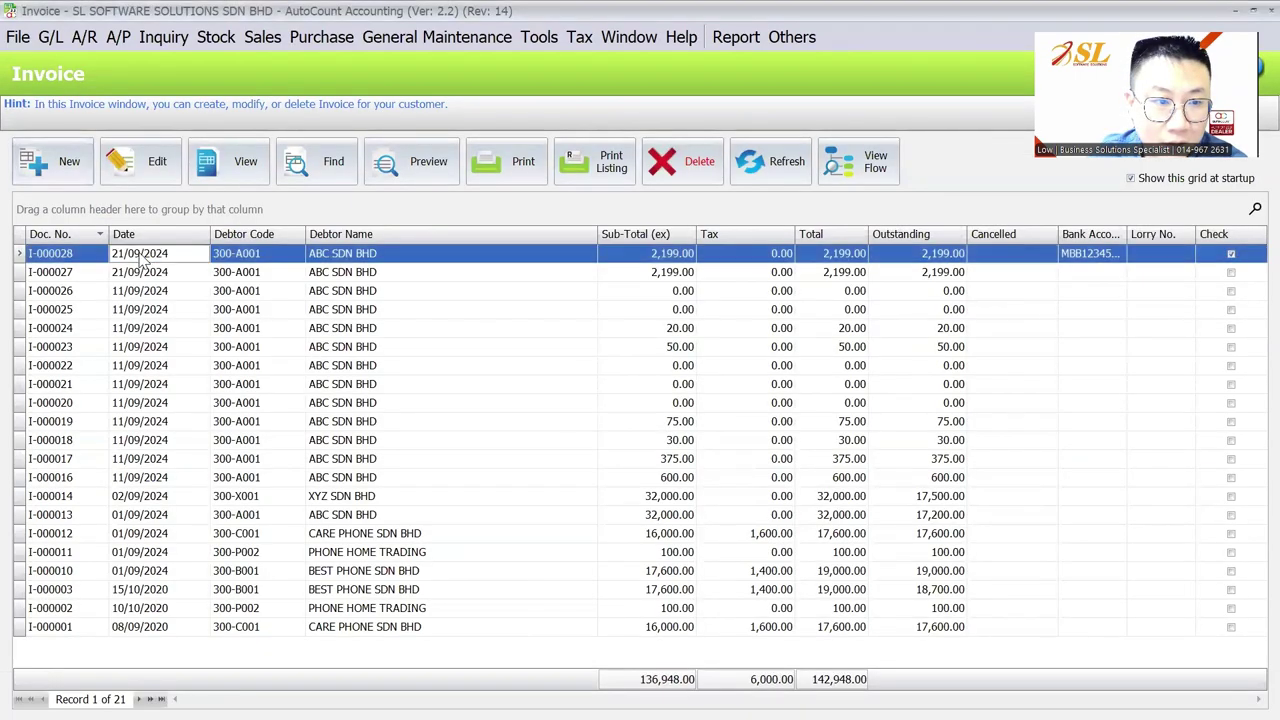
click(65, 166)
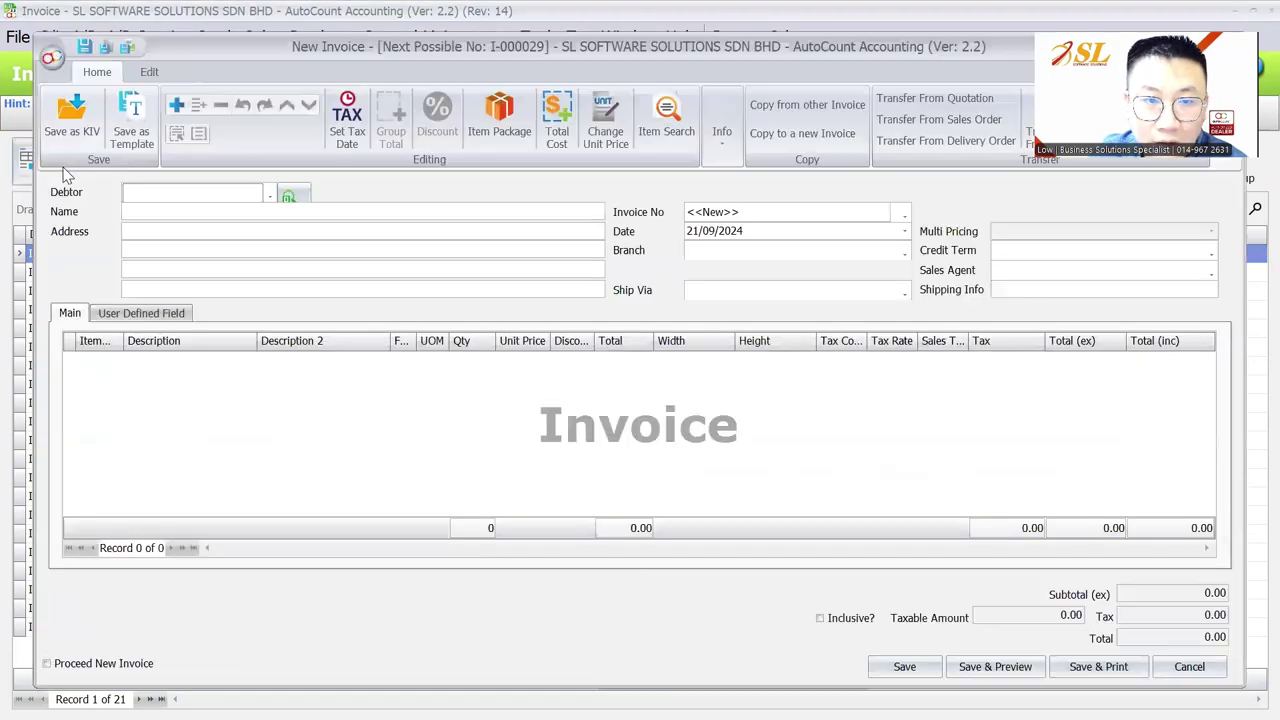
click(226, 196)
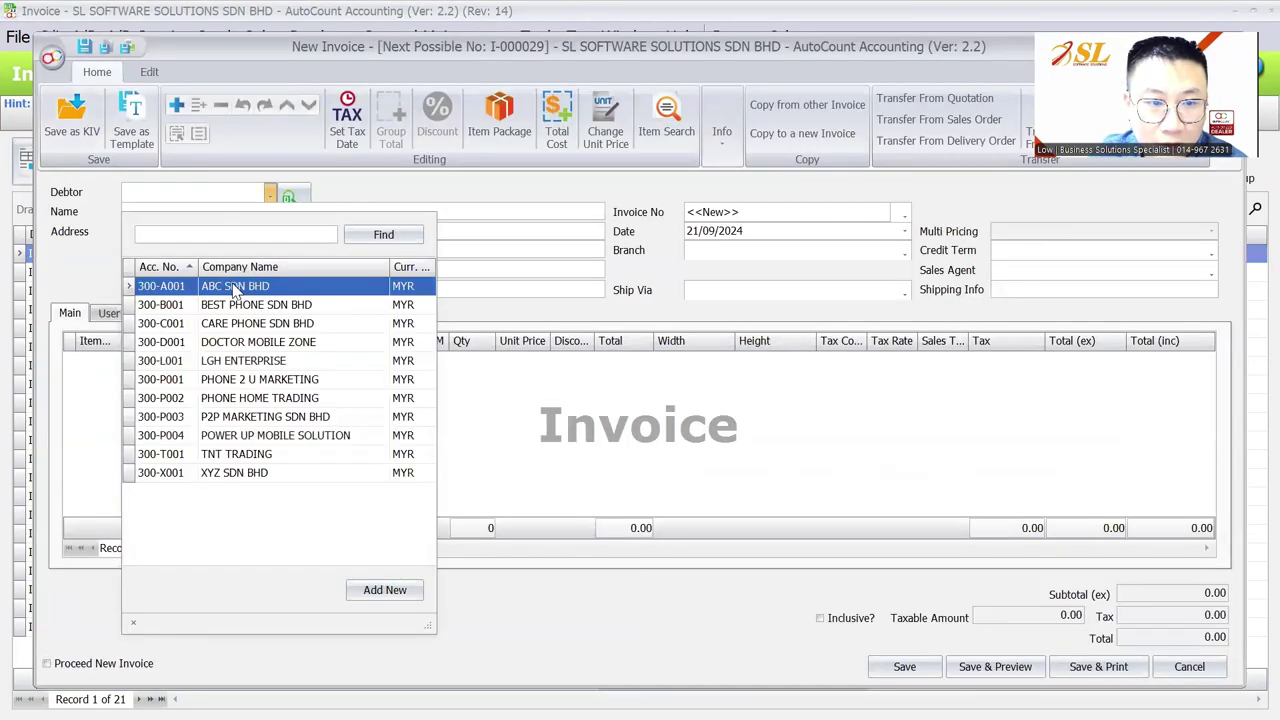
click(235, 289)
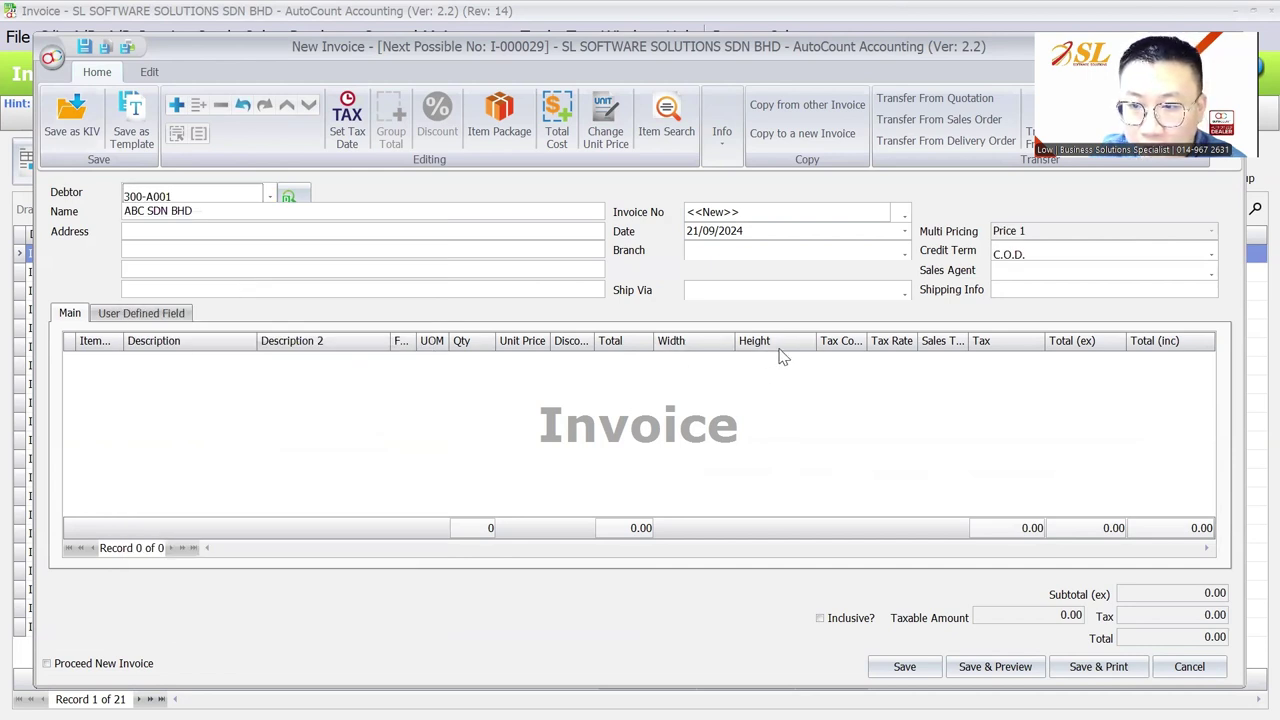
Remove all the tax columns between Height and Total (ex) from the invoice detail grid
drag(840, 342, 880, 392)
drag(888, 343, 890, 385)
drag(950, 342, 1000, 420)
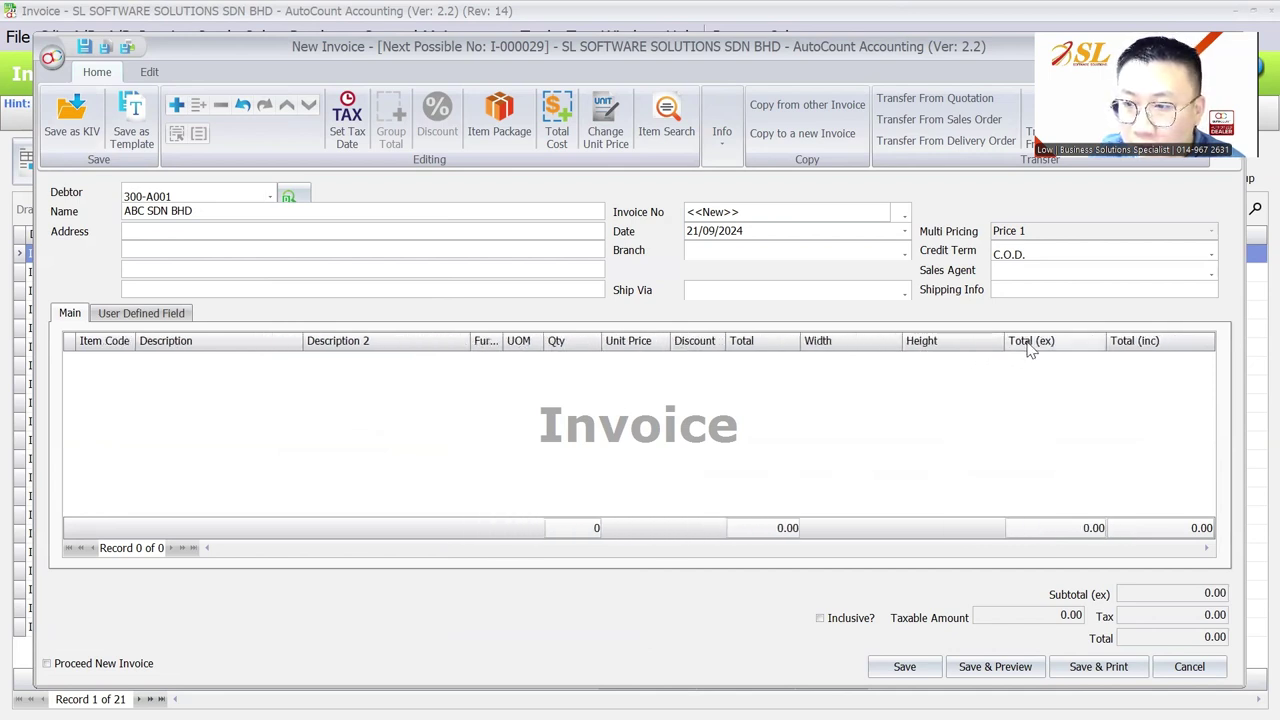
Move the Width and Height columns between UOM and Qty, and remove the Description 2 column from the detail grid
drag(858, 343, 557, 370)
drag(921, 341, 666, 369)
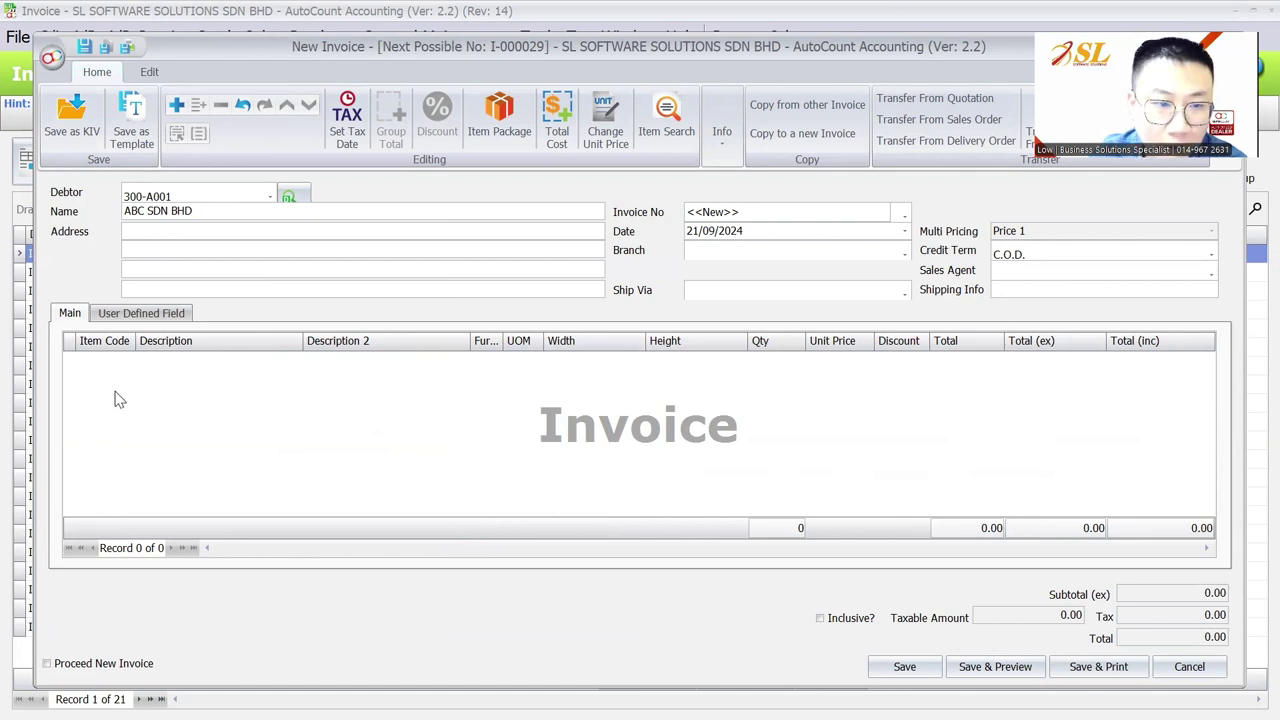
right_click(388, 341)
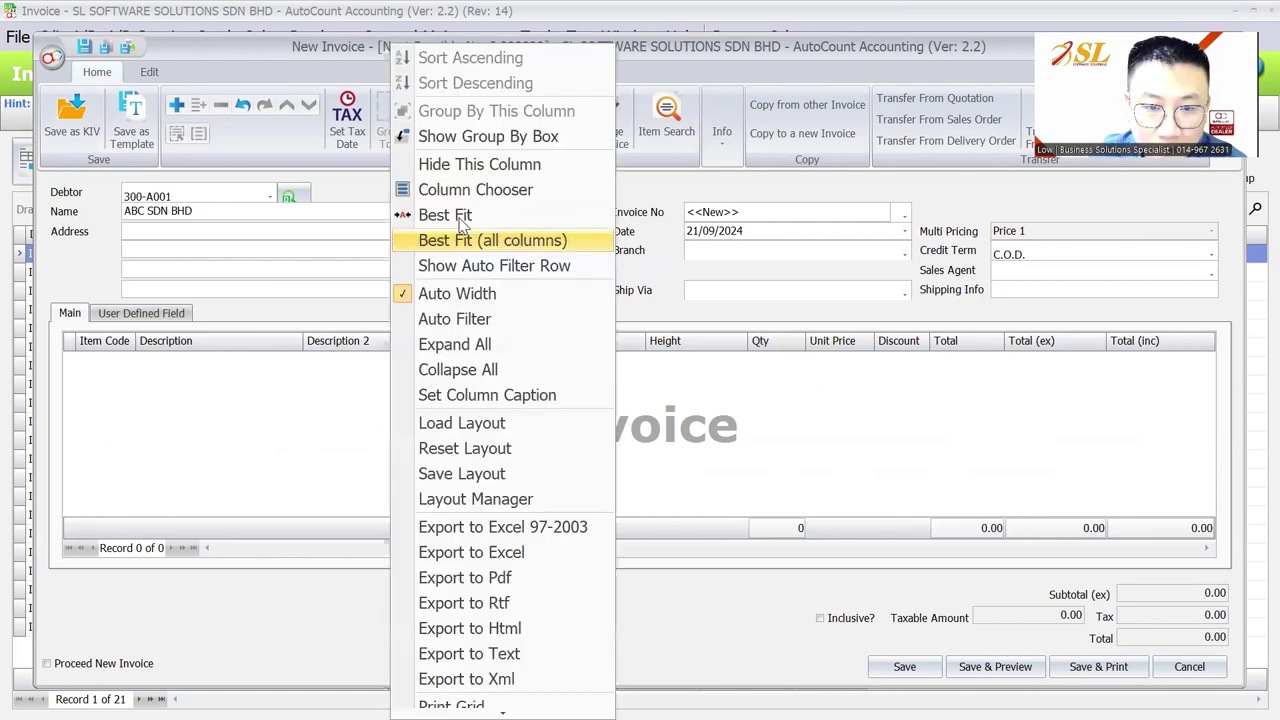
drag(365, 352, 400, 462)
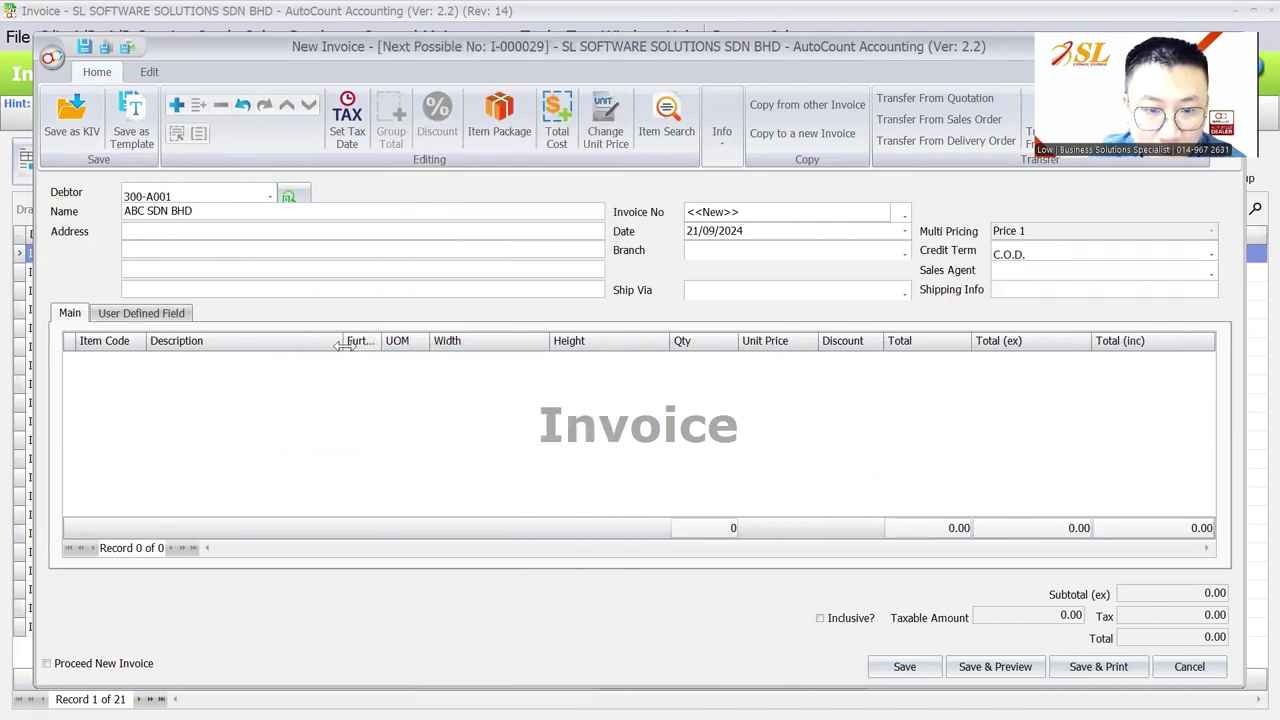
Save the current column arrangement of the invoice detail grid as a named default layout
right_click(309, 347)
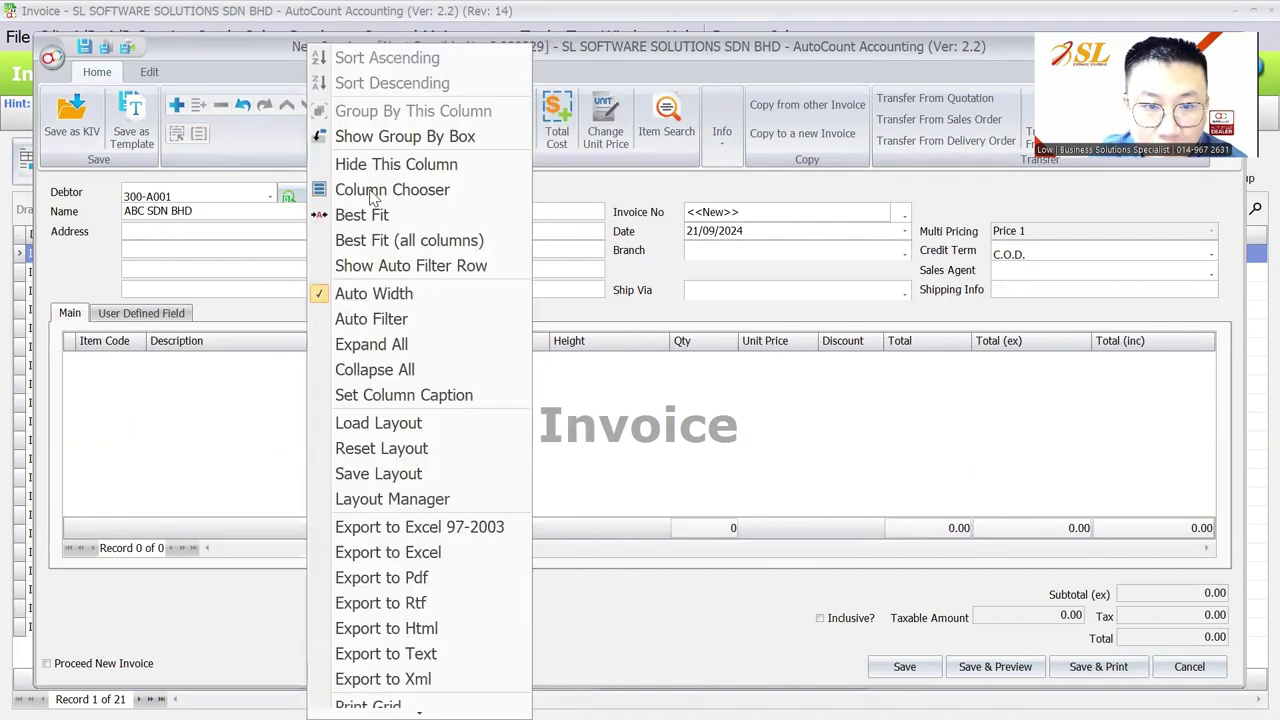
click(403, 476)
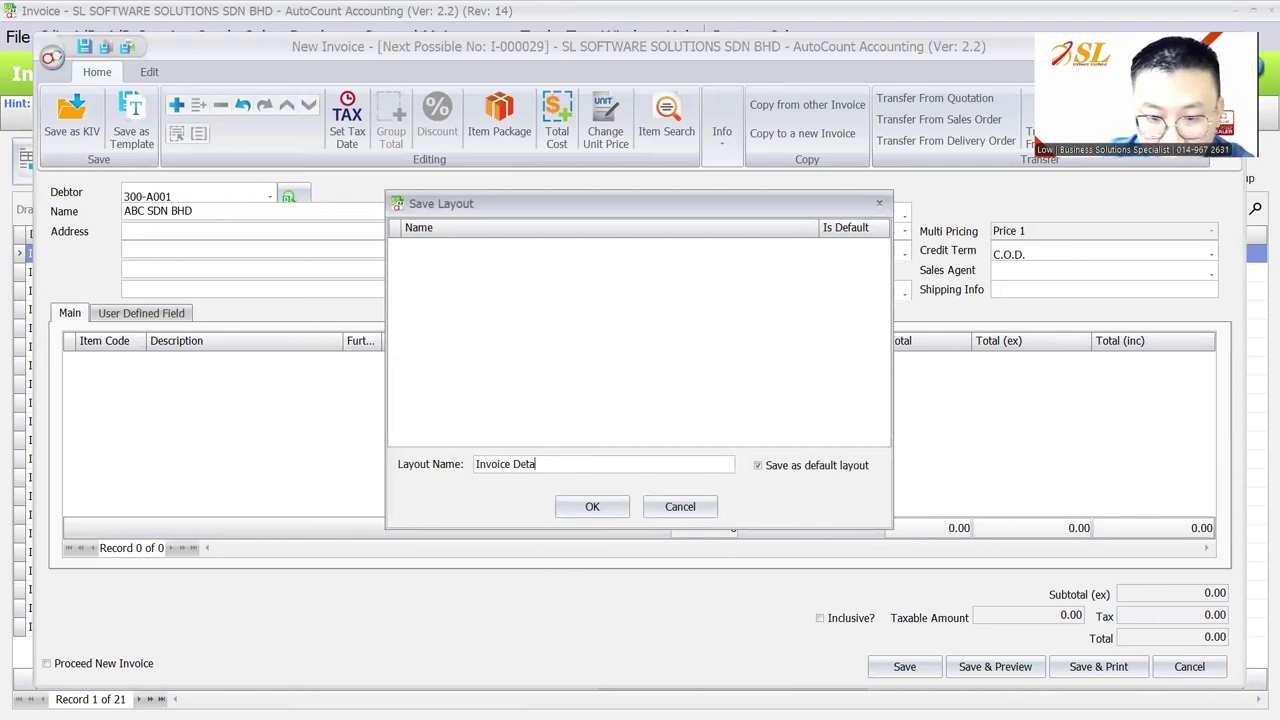
click(585, 506)
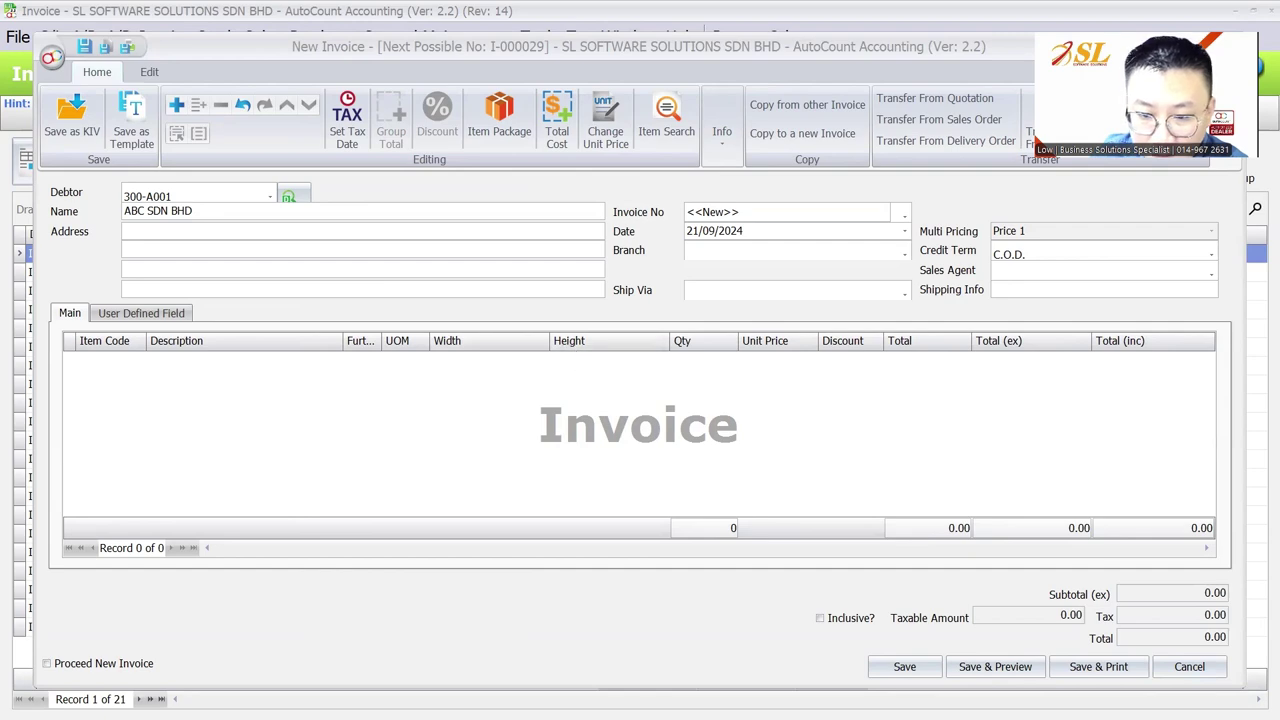
Switch to AutoCount Accounting Management Studio and open Formula Maintenance
mouse_move(868, 676)
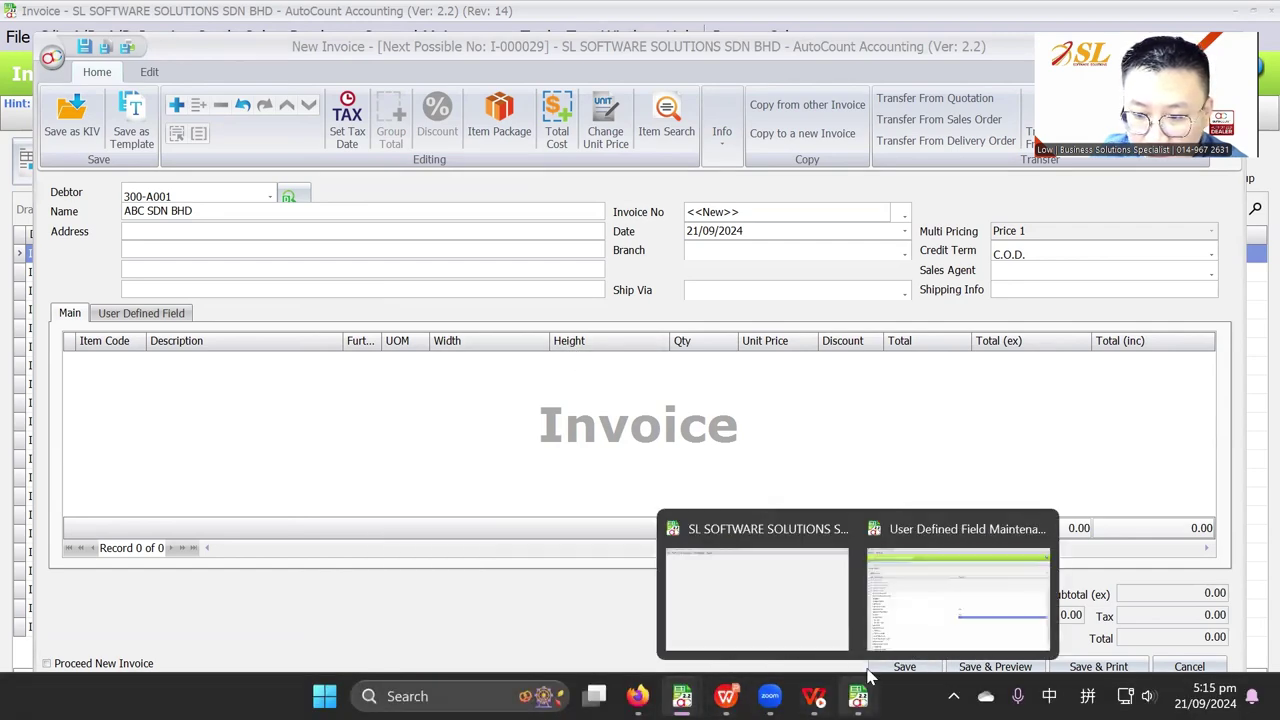
click(950, 590)
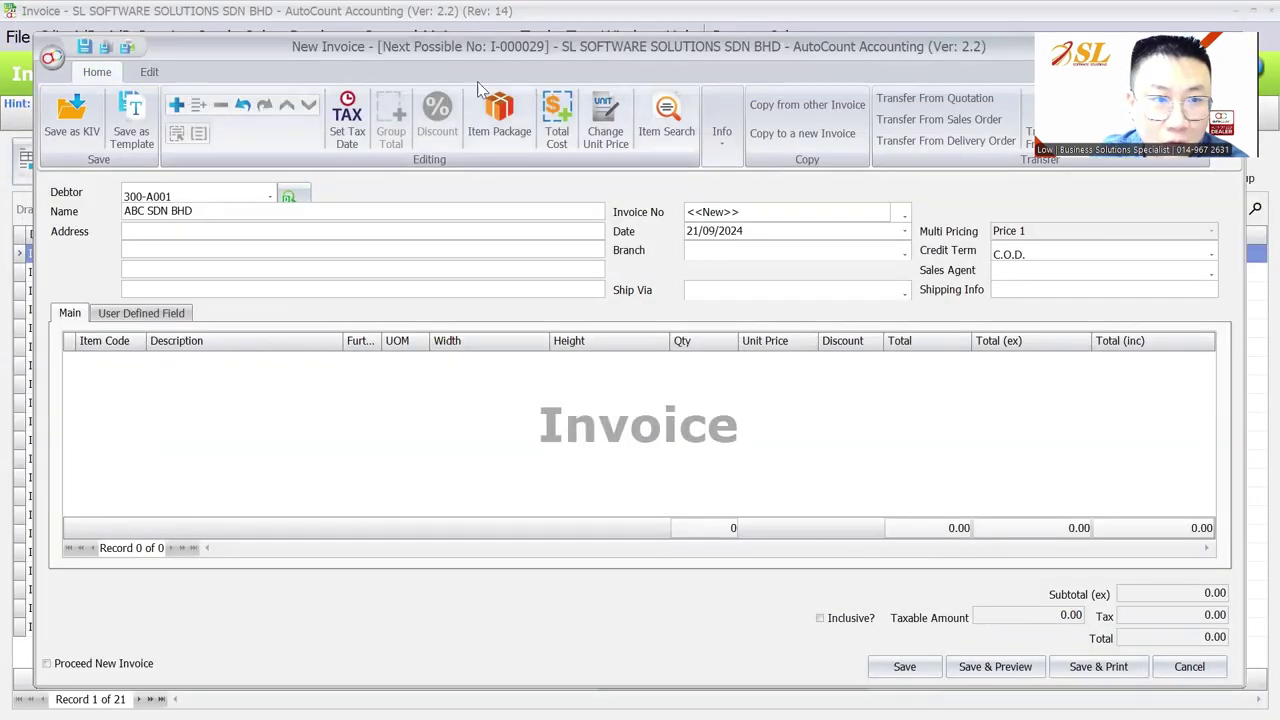
mouse_move(862, 698)
click(853, 640)
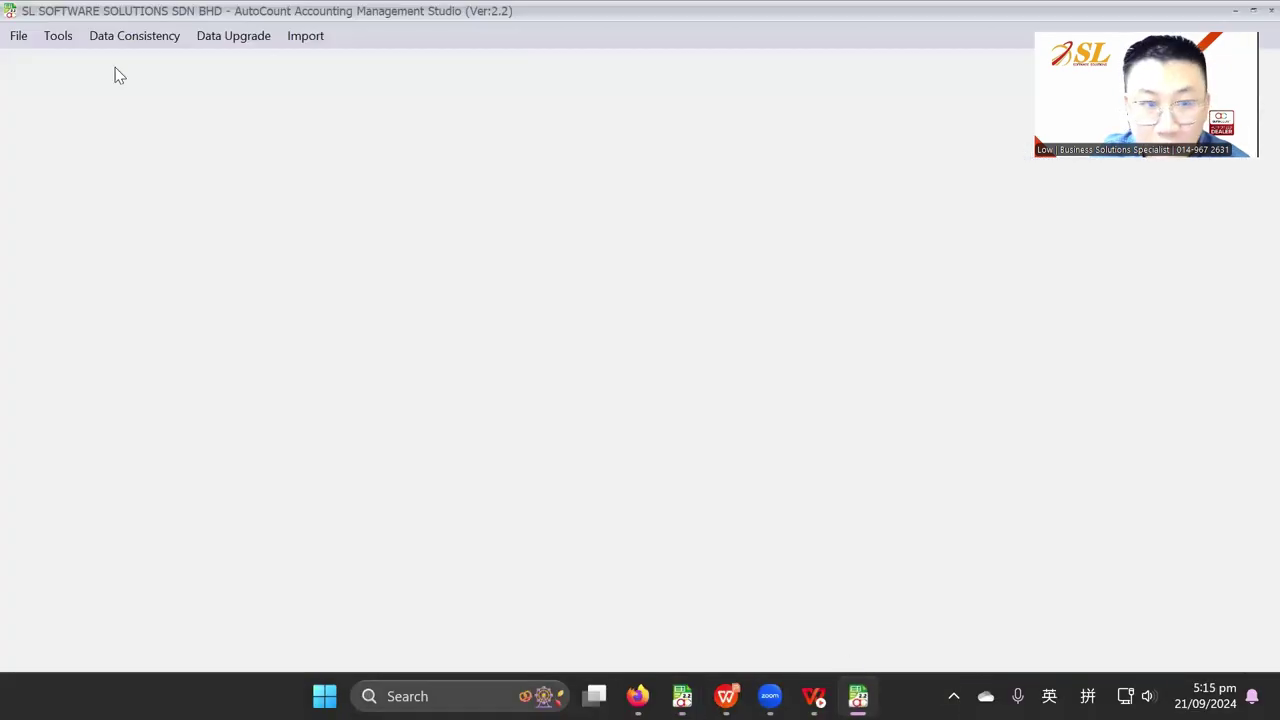
click(58, 36)
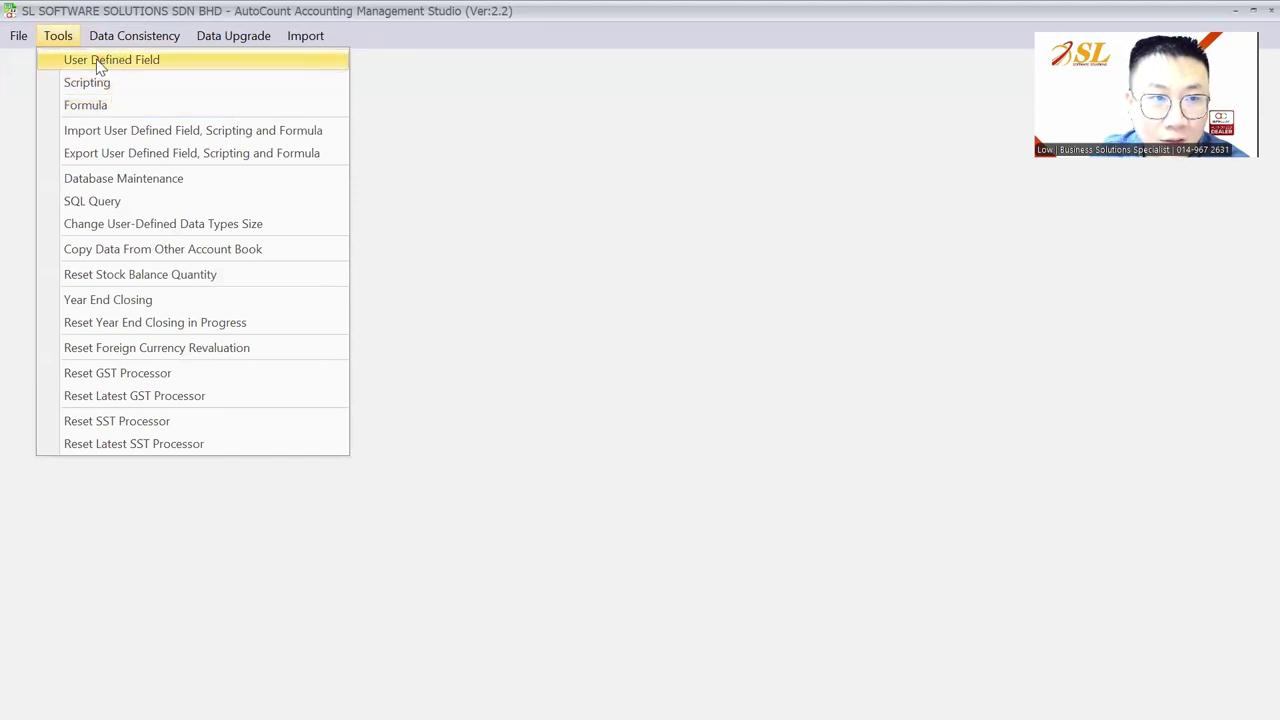
click(99, 112)
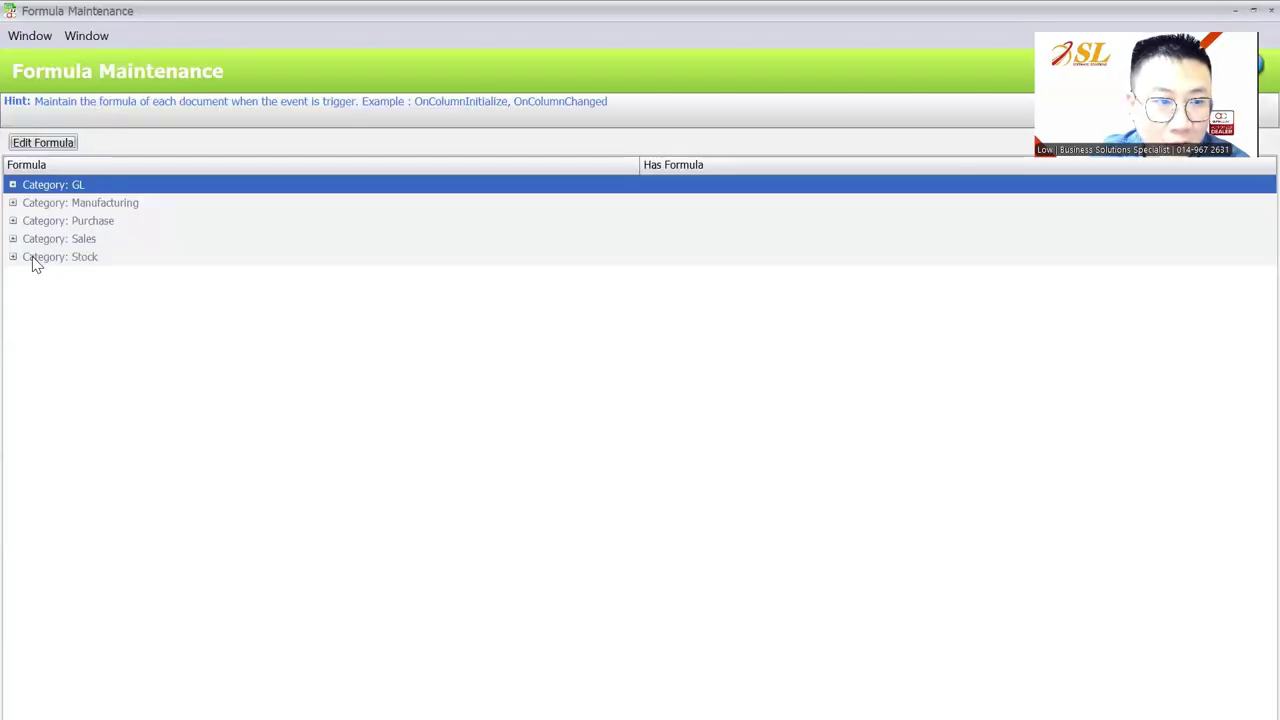
Open the formula editor for Invoice Detail in the Sales category
click(13, 257)
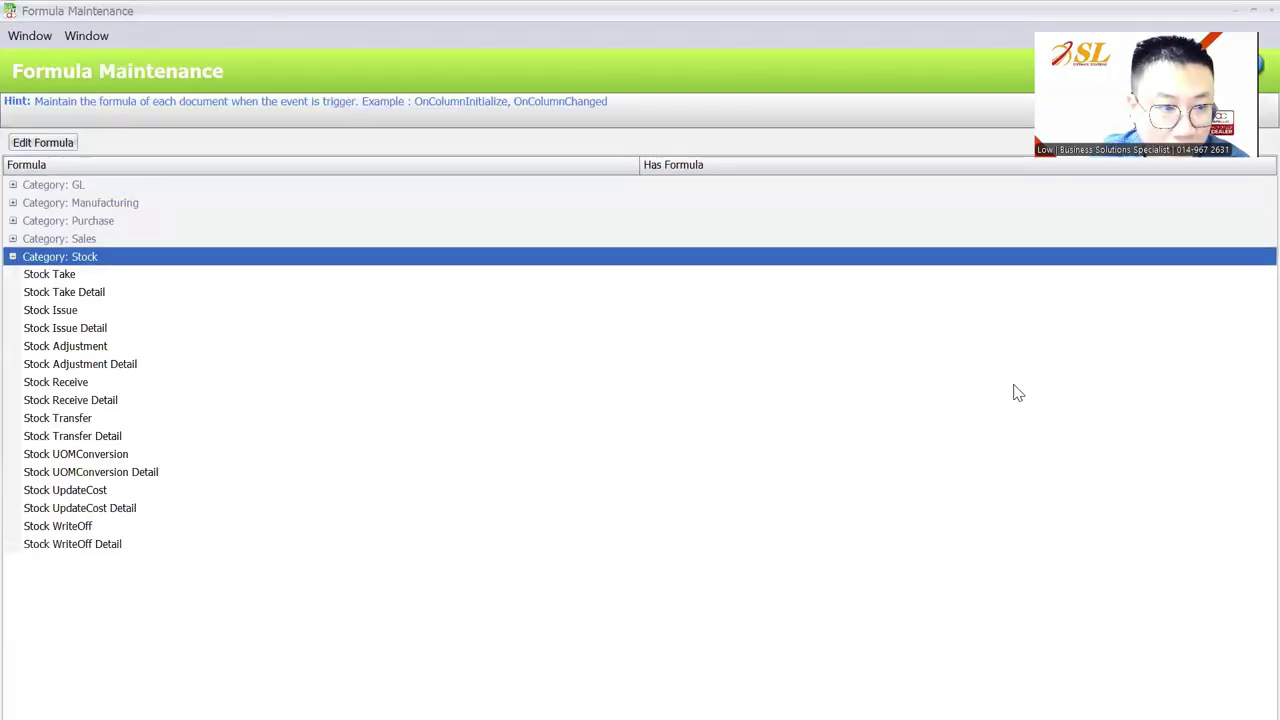
click(94, 243)
click(79, 276)
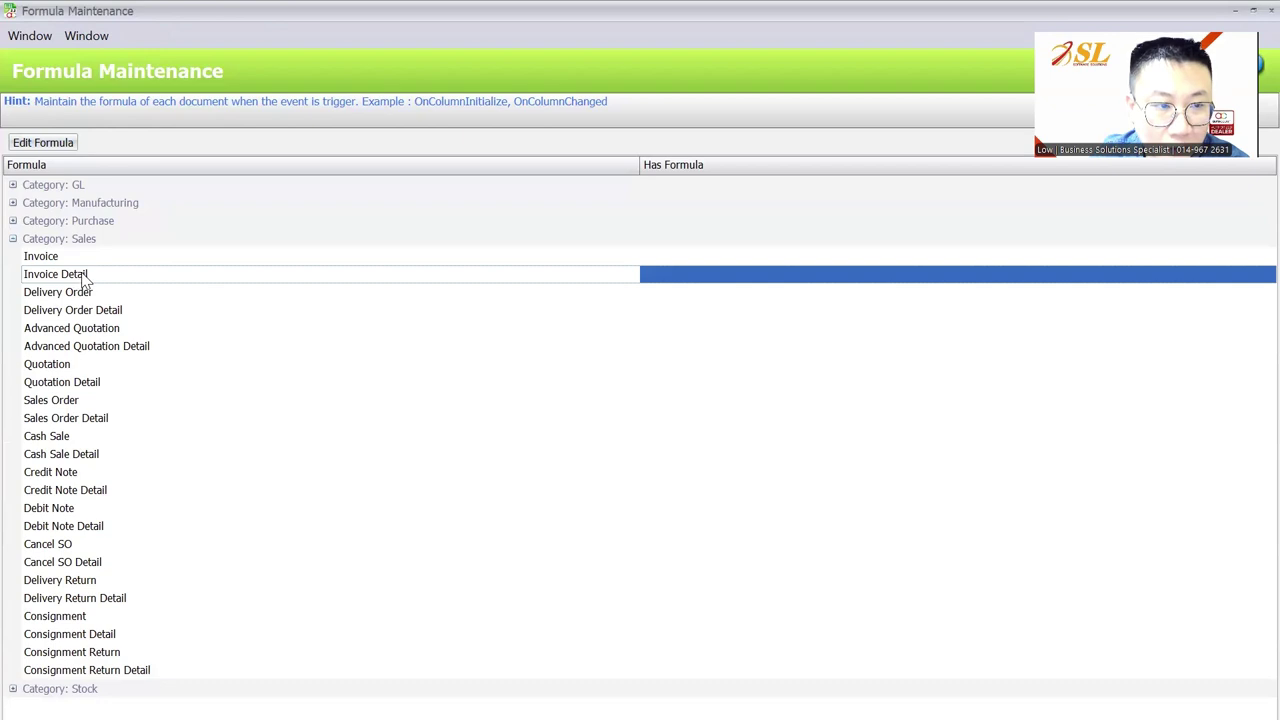
click(68, 152)
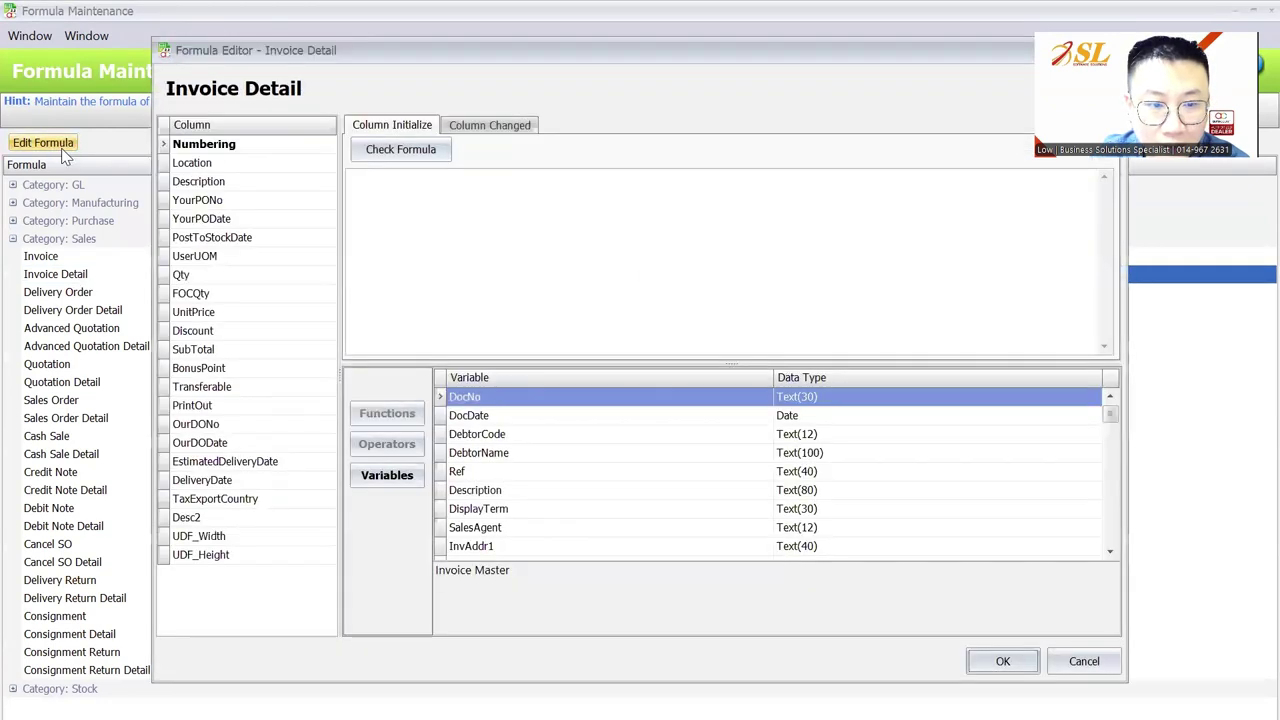
Select the Qty column of Invoice Detail and show its Column Changed formula
click(200, 276)
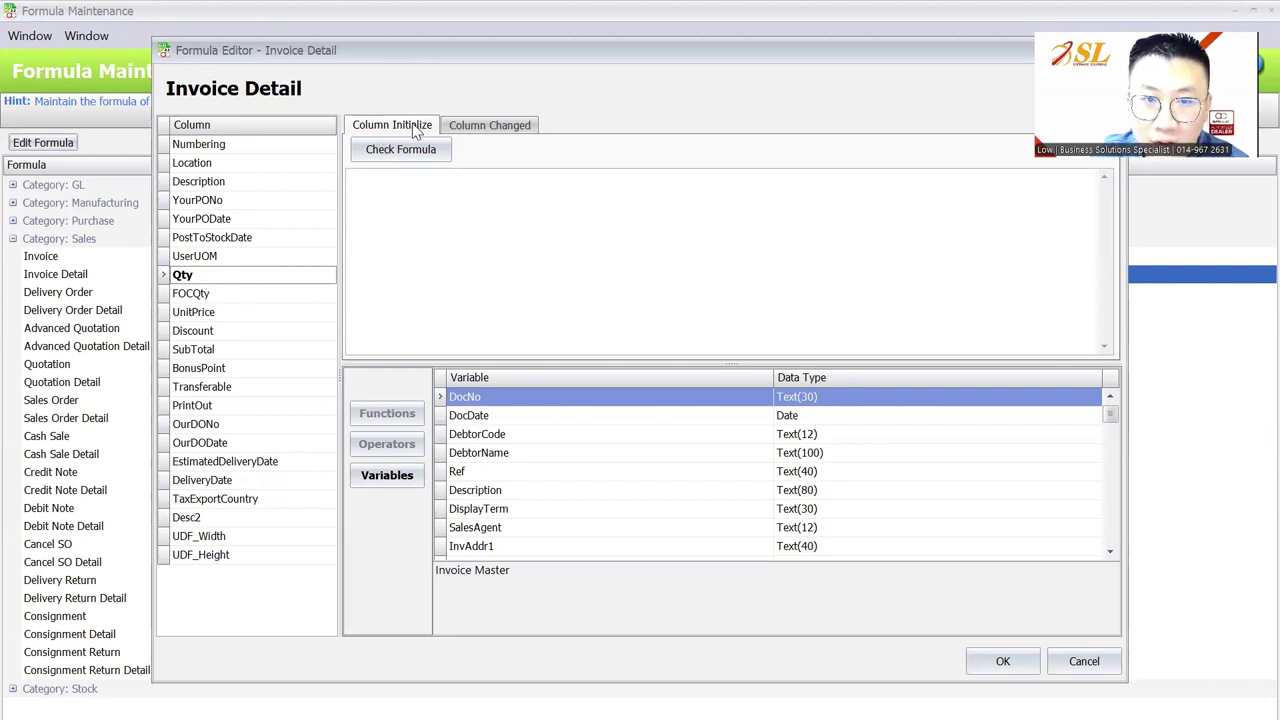
click(519, 127)
click(396, 128)
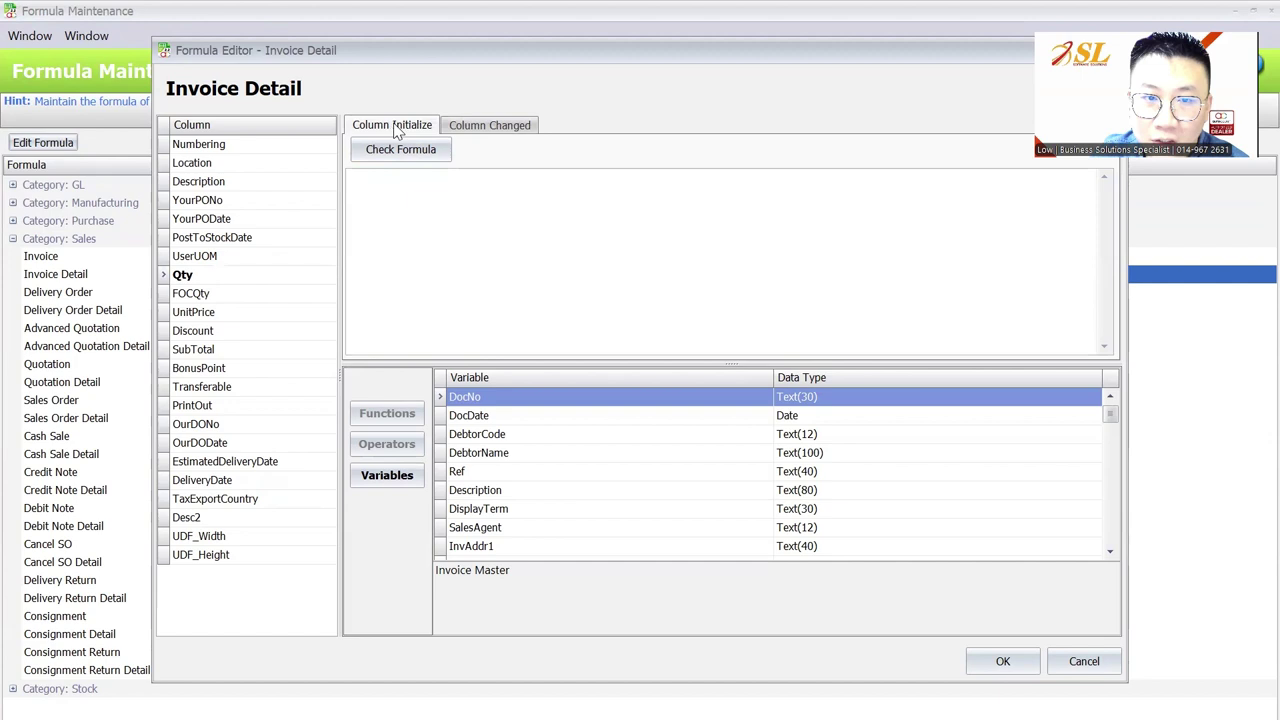
click(481, 134)
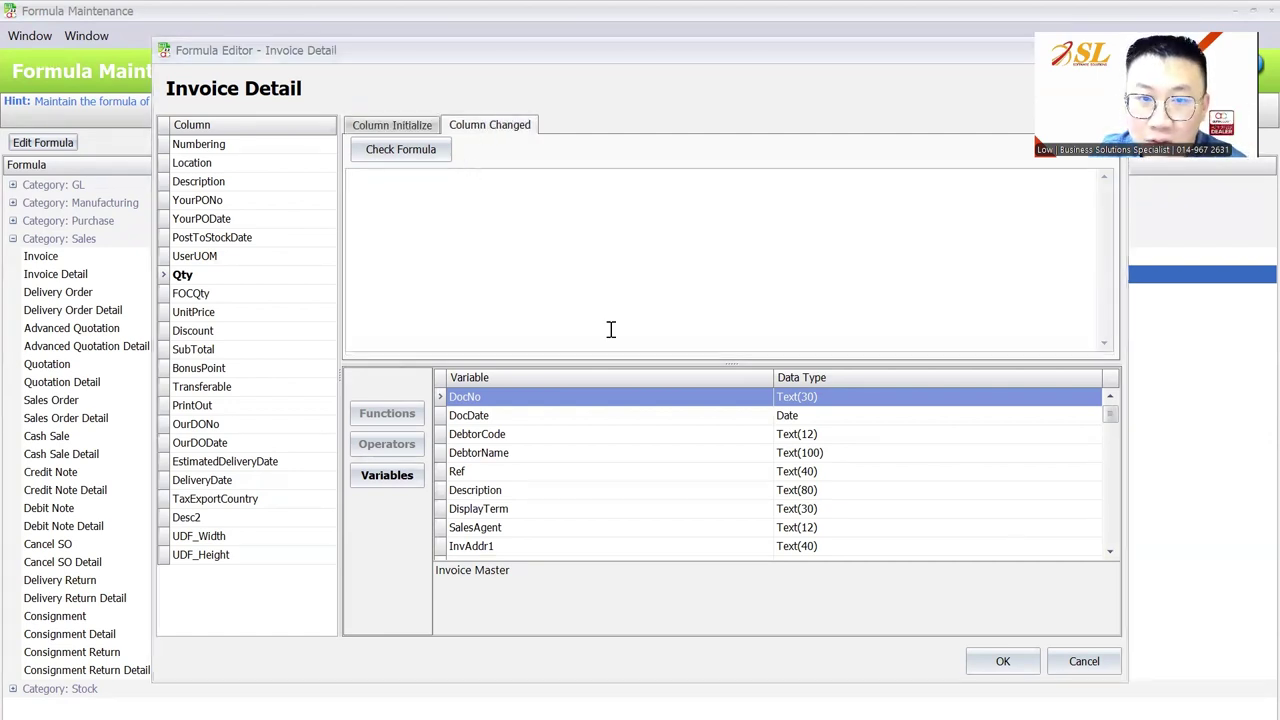
Enter the Column Changed formula d_UDF_Height * d_UDF_Width for Qty, using the Invoice Detail variables
scroll(600, 449, down, 12)
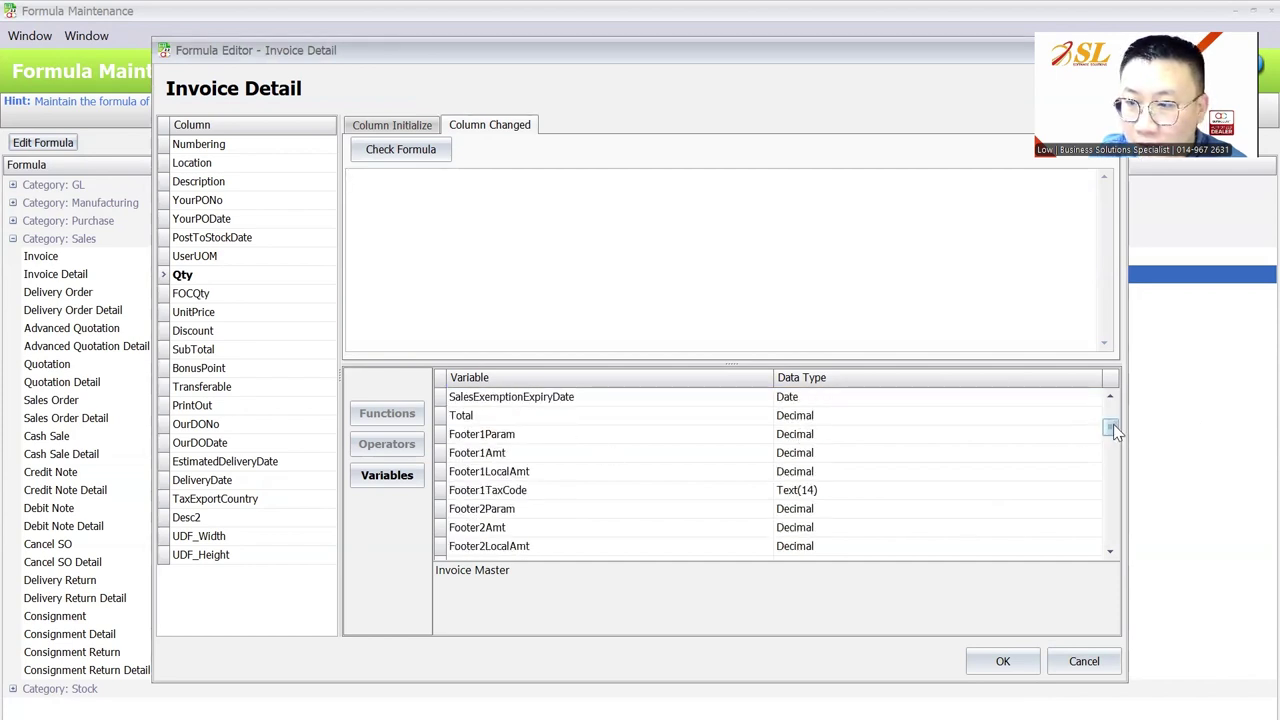
drag(1113, 424, 1121, 544)
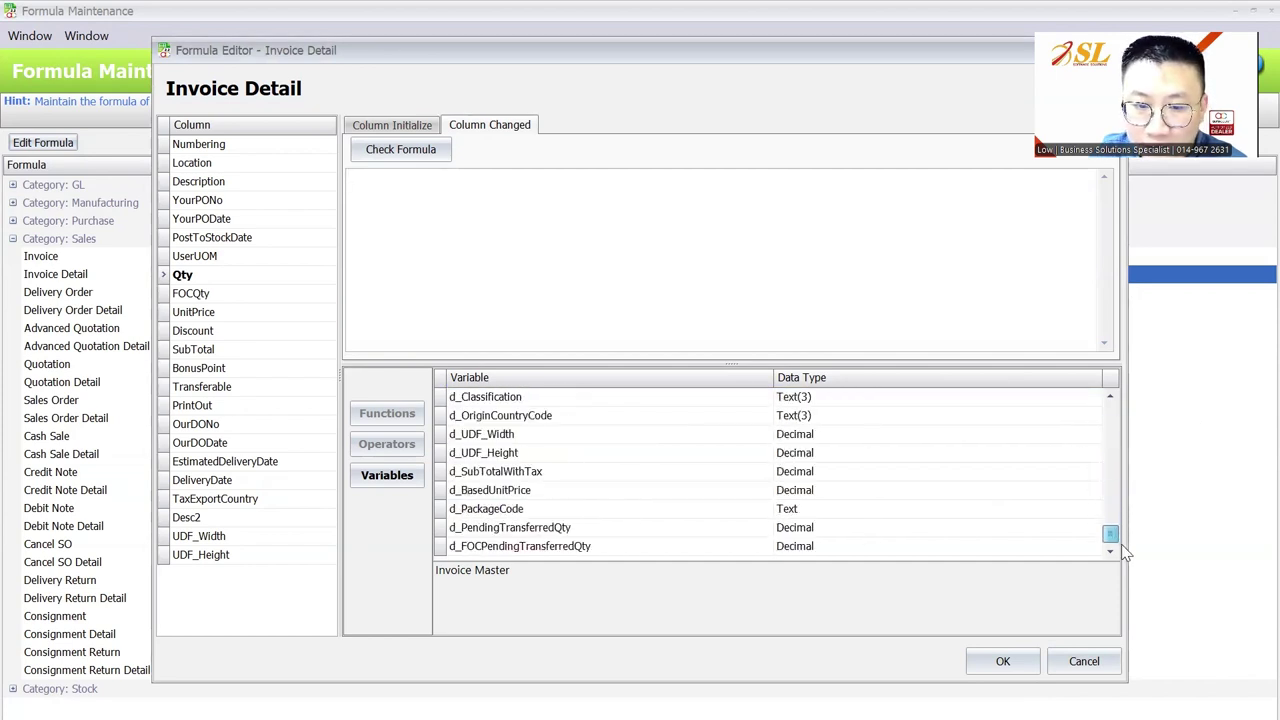
double_click(515, 438)
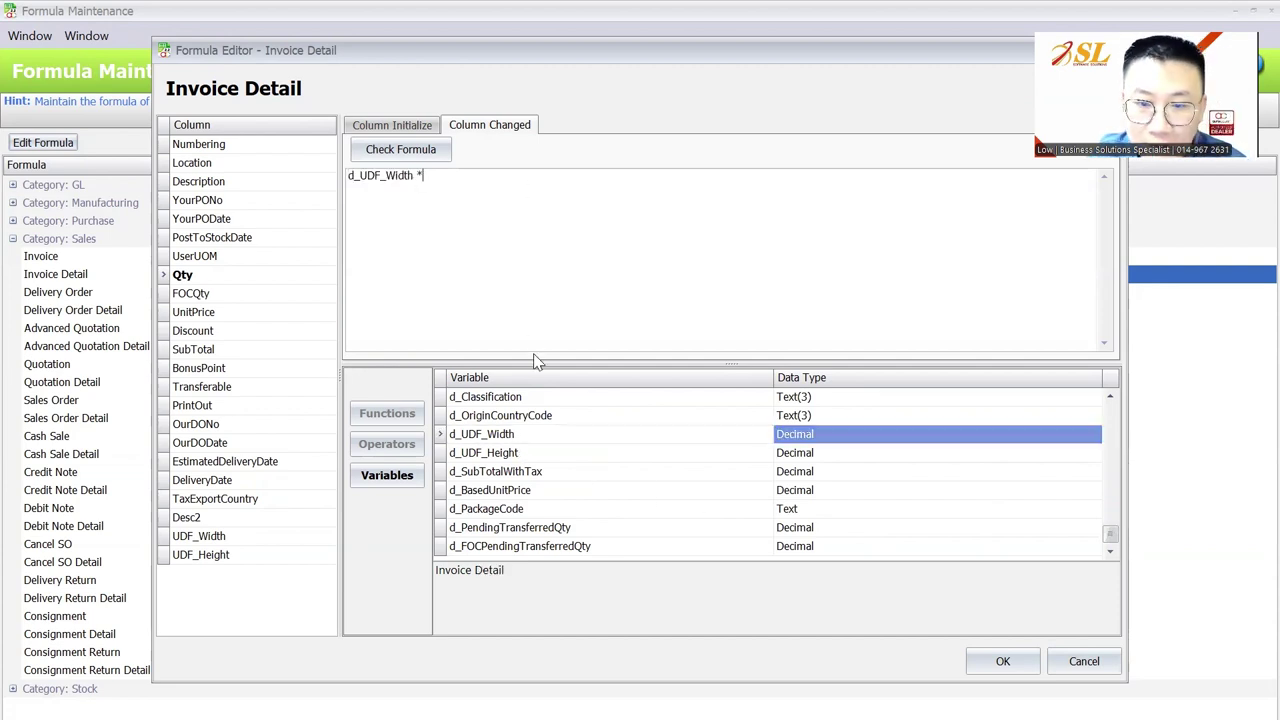
double_click(551, 456)
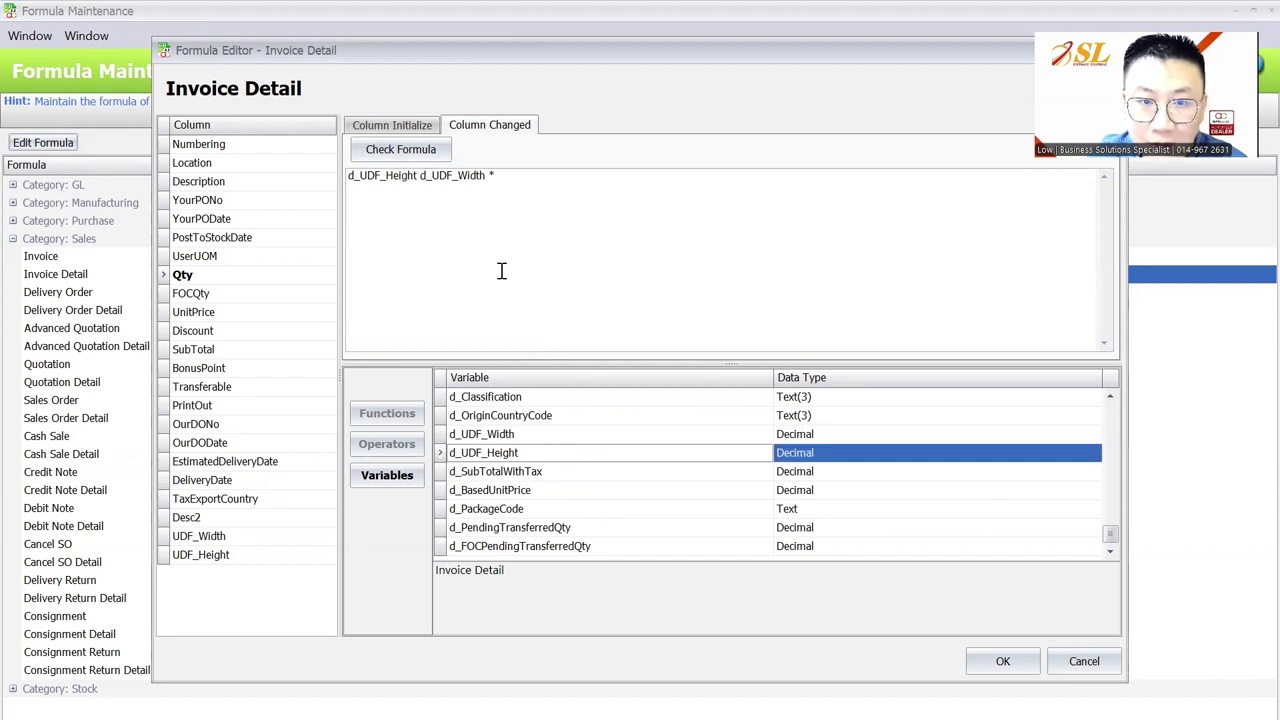
click(420, 175)
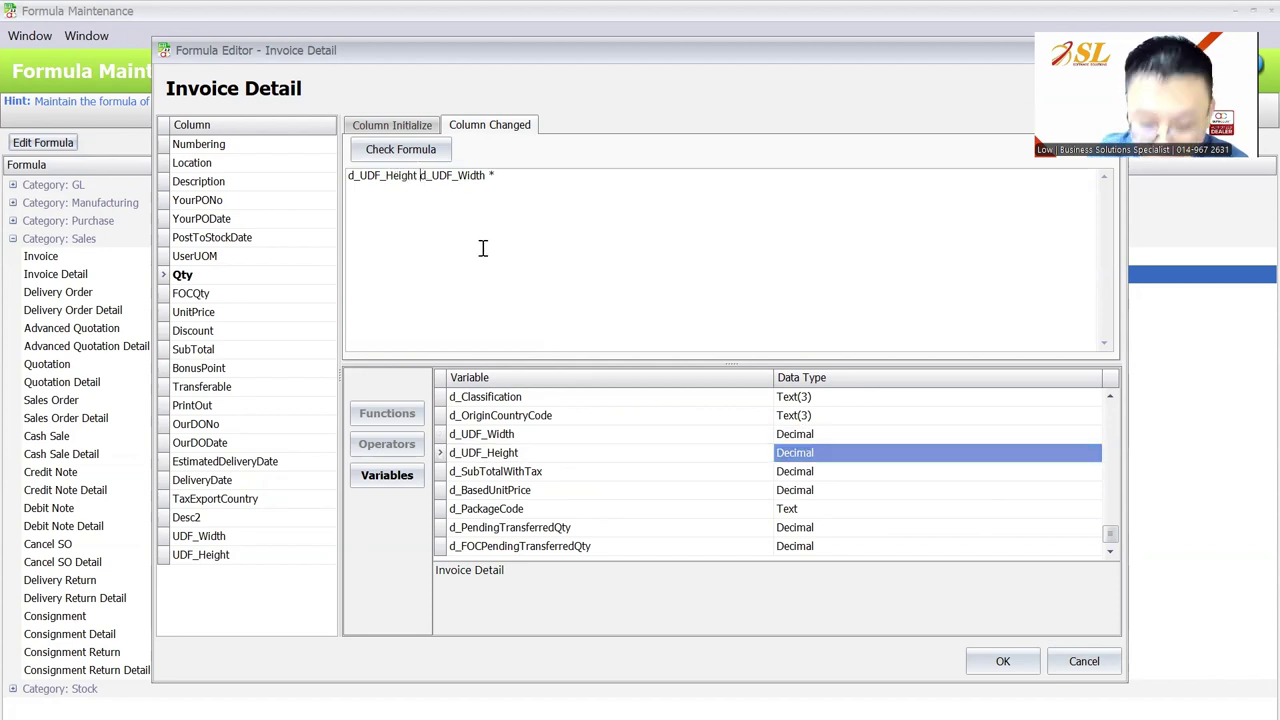
text(*)
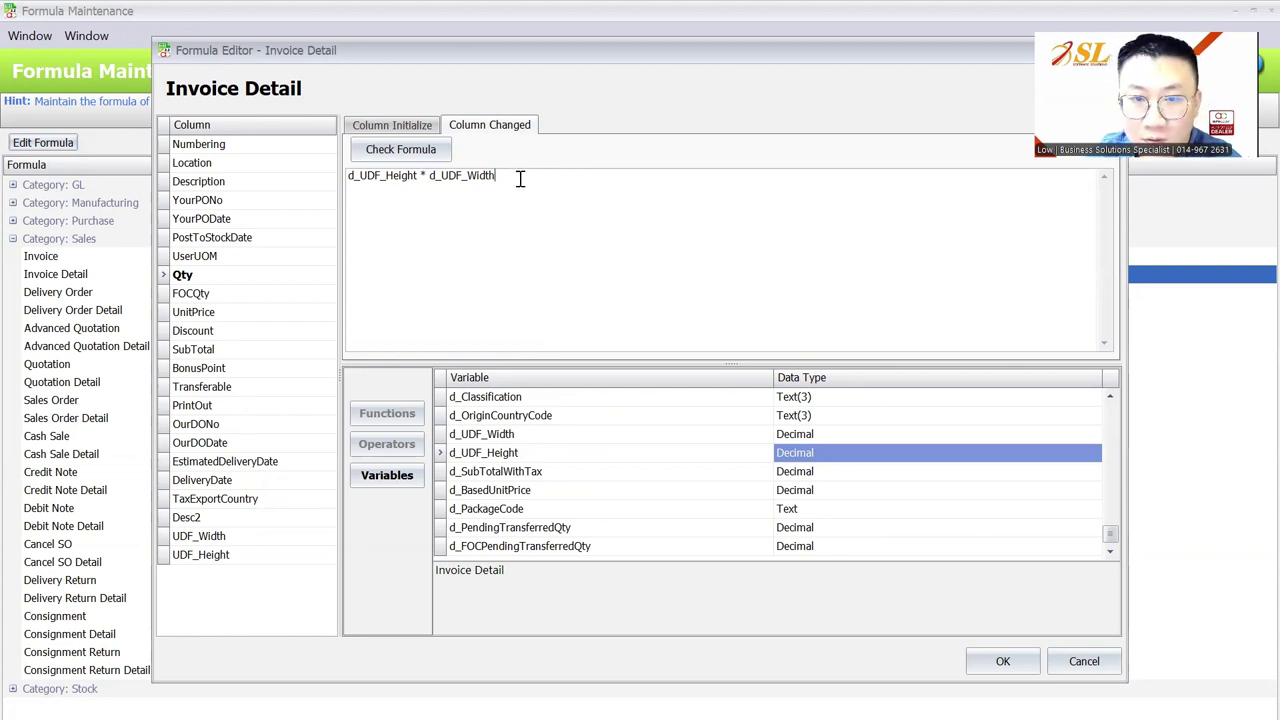
Check the Qty formula's validity and save the Invoice Detail formula
click(400, 149)
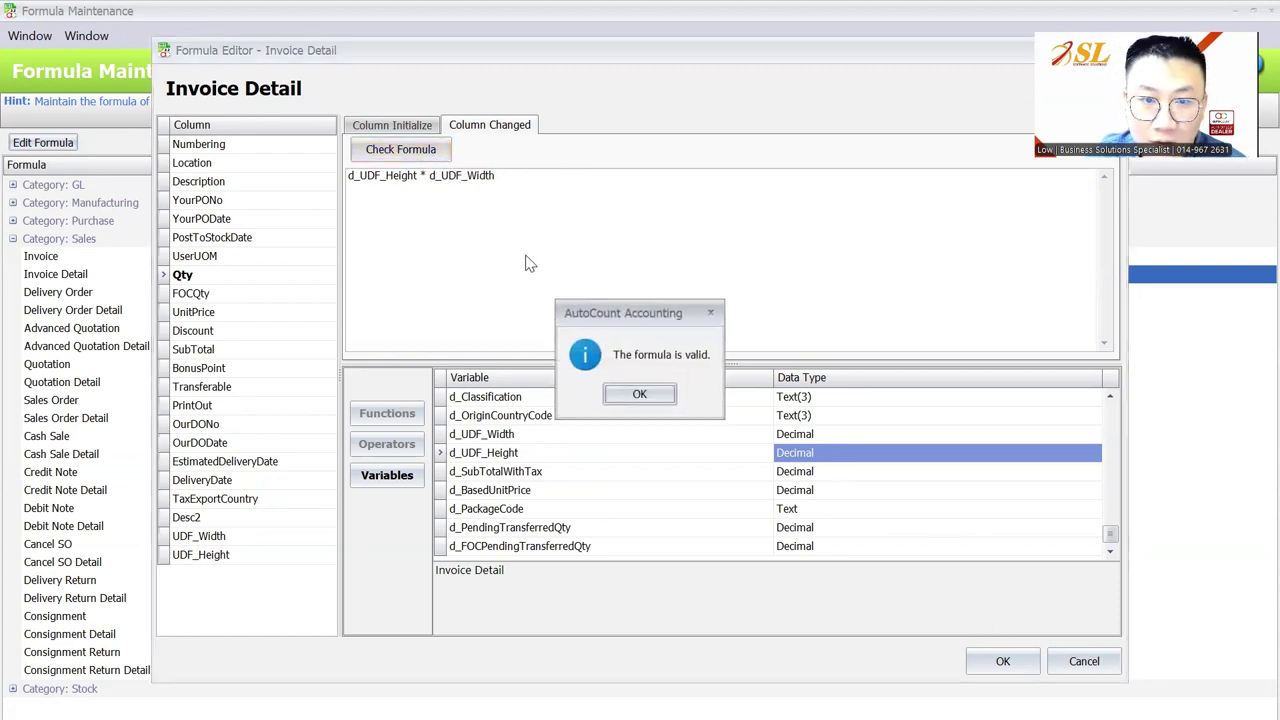
click(640, 396)
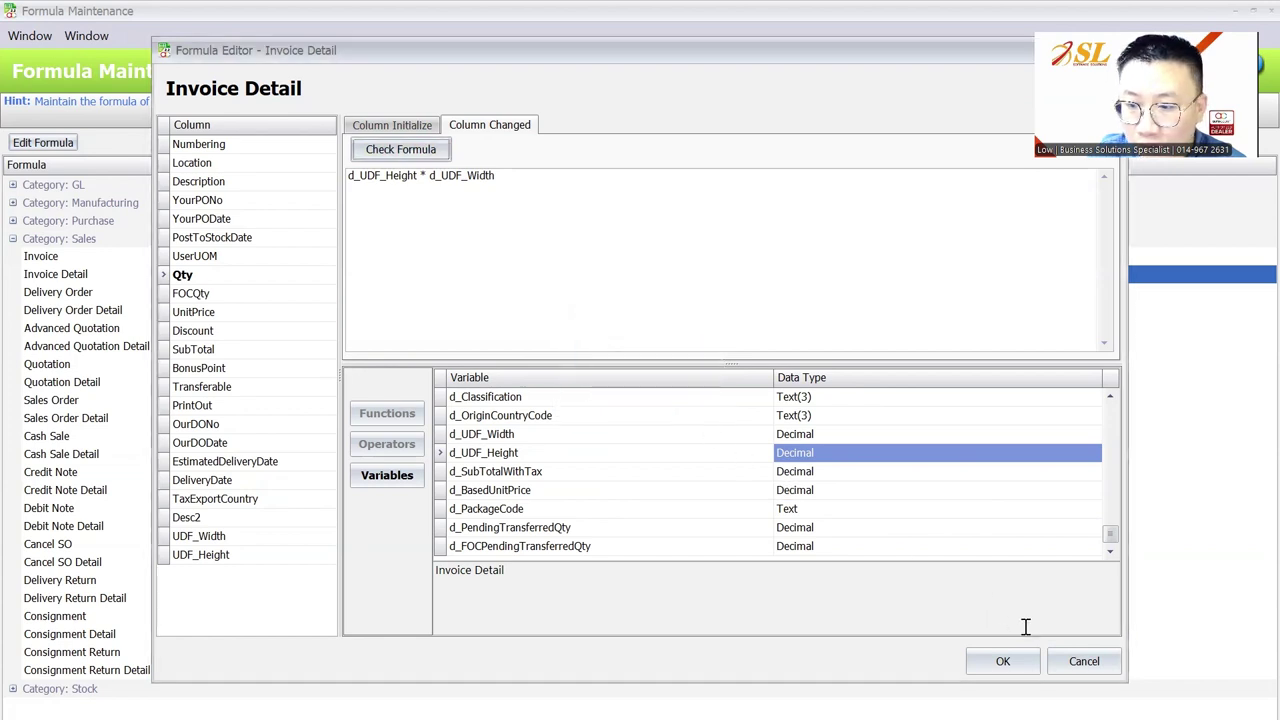
key(Return)
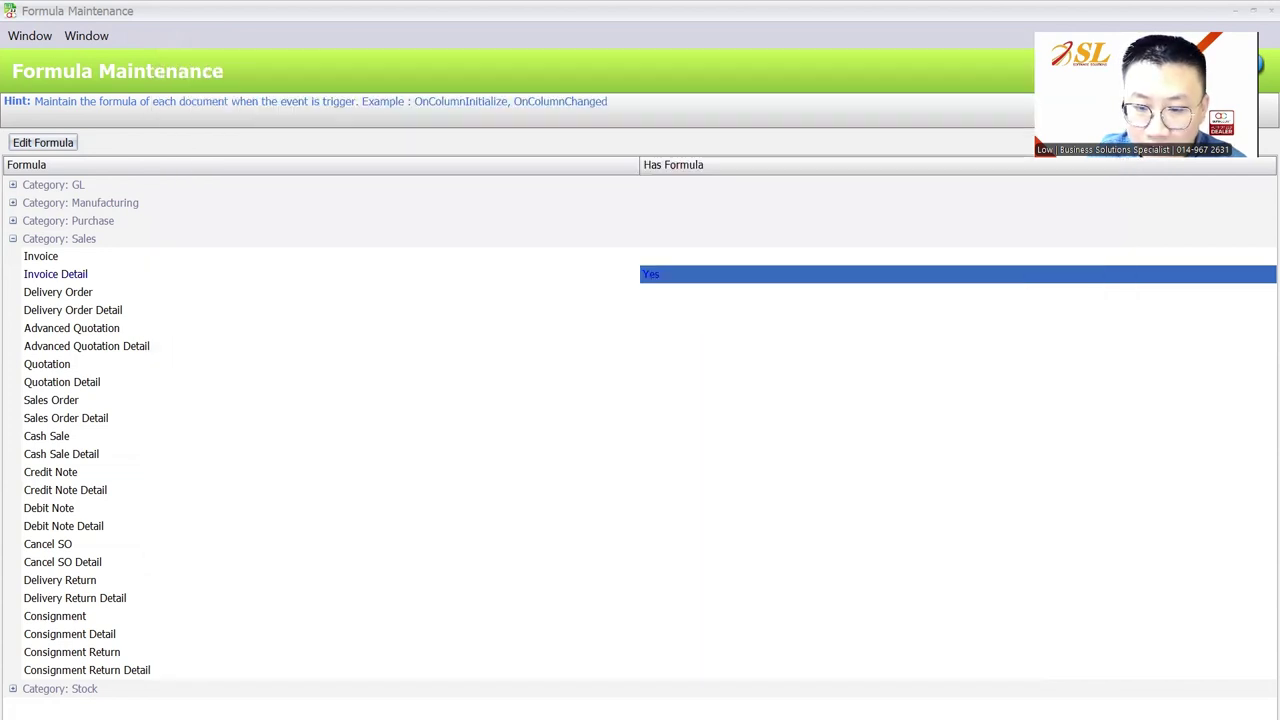
Close the unsaved new invoice and the Invoice list window in AutoCount Accounting
mouse_move(681, 696)
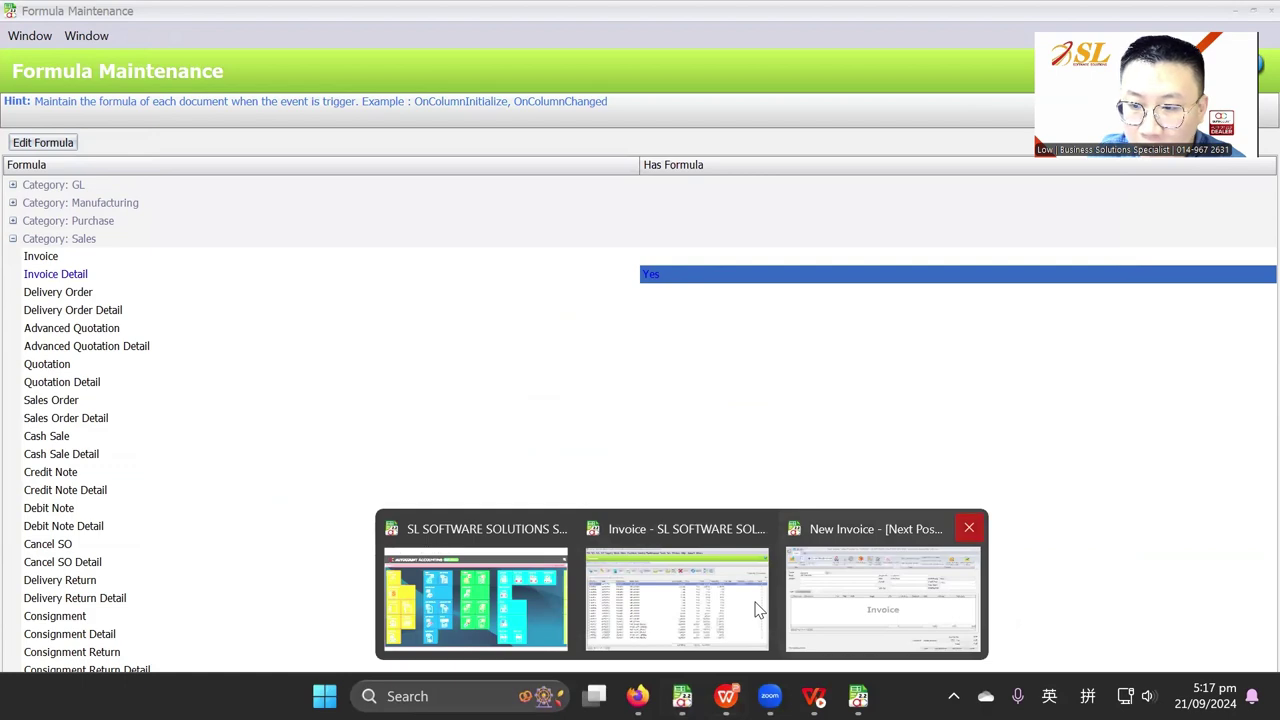
click(757, 610)
click(649, 397)
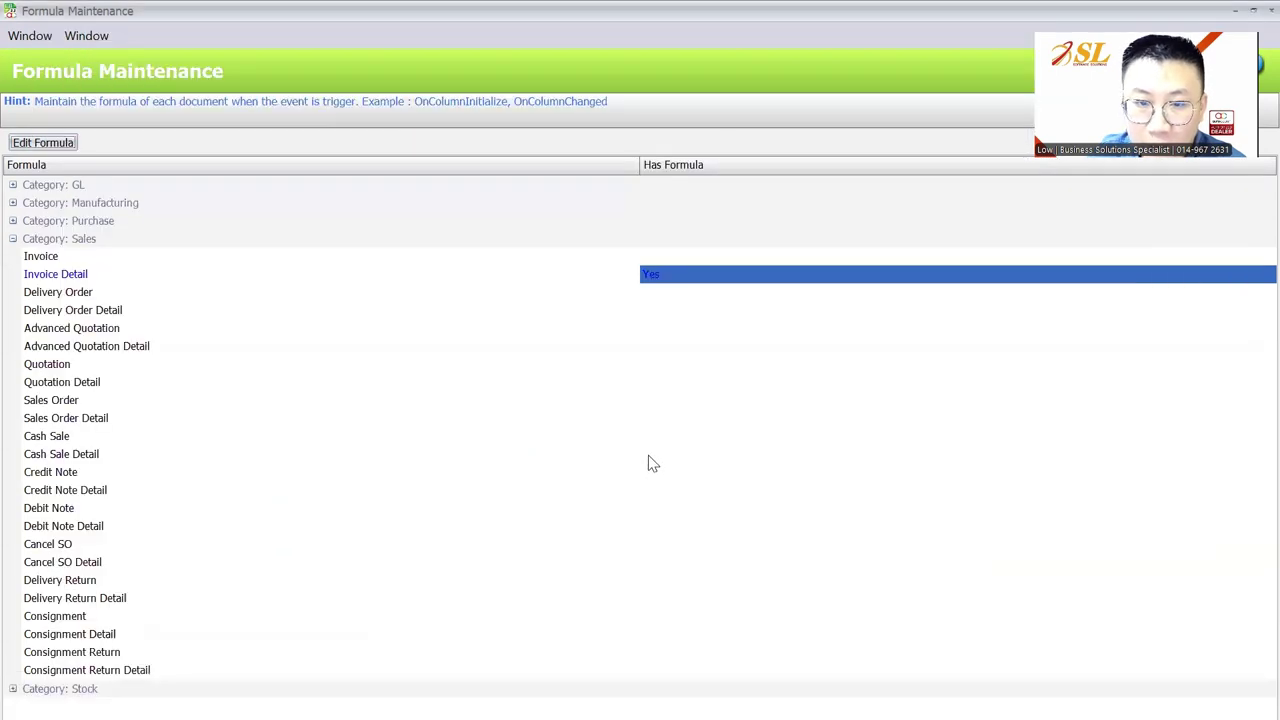
mouse_move(681, 696)
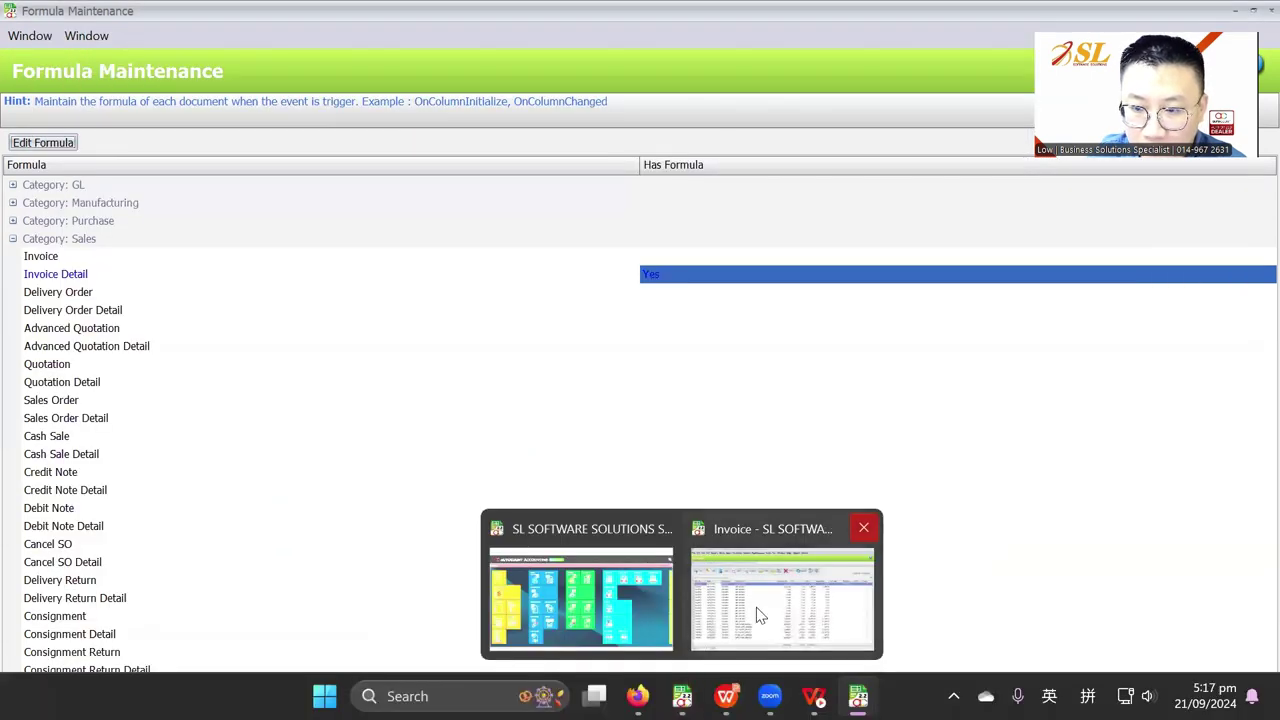
click(866, 526)
Reopen the sales Invoice list in AutoCount Accounting and start a new invoice for debtor ABC SDN BHD
click(258, 34)
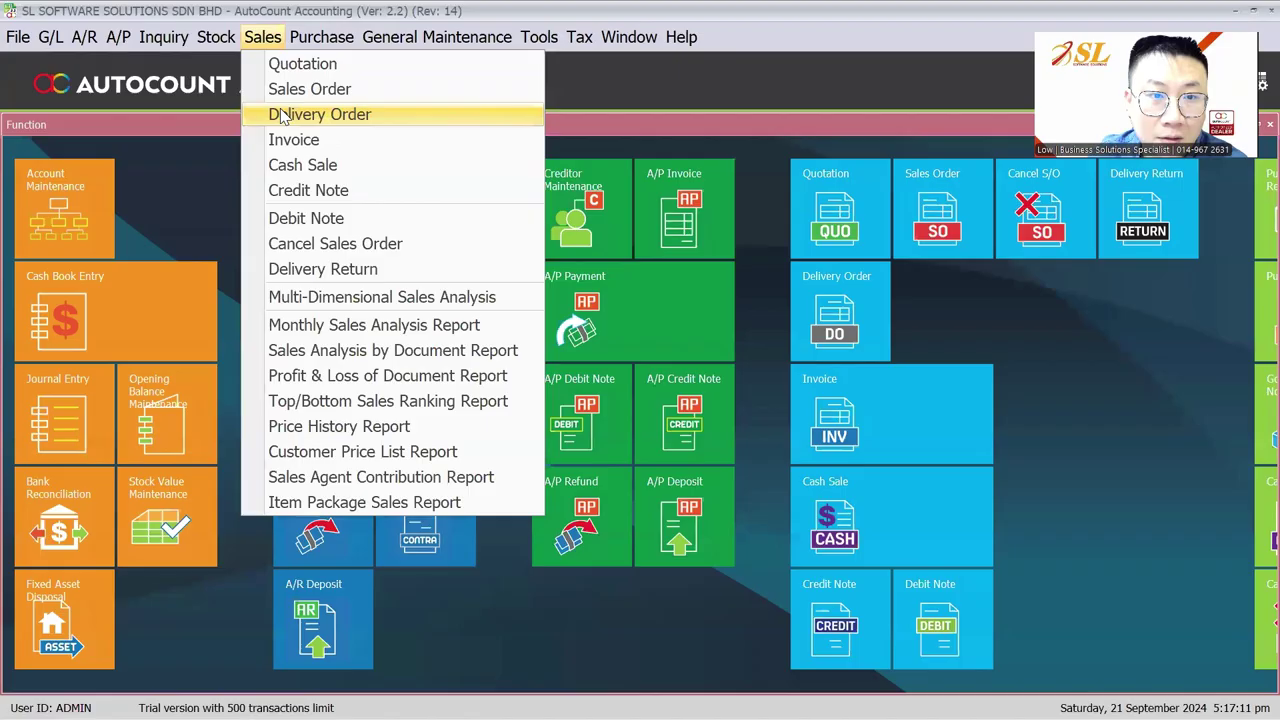
click(290, 140)
click(80, 168)
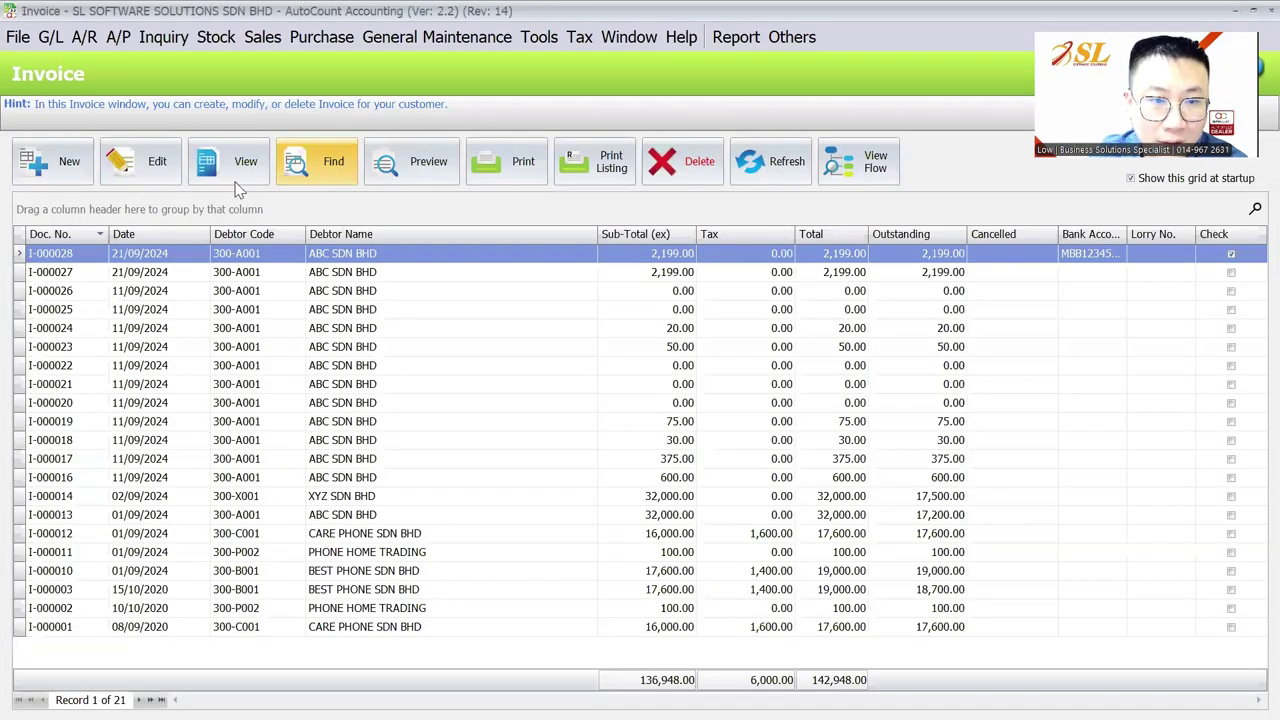
click(198, 194)
click(225, 288)
Add a detail line to the new invoice for item CELCOM30, CELCOM RELOAD CARD RM30
right_click(170, 390)
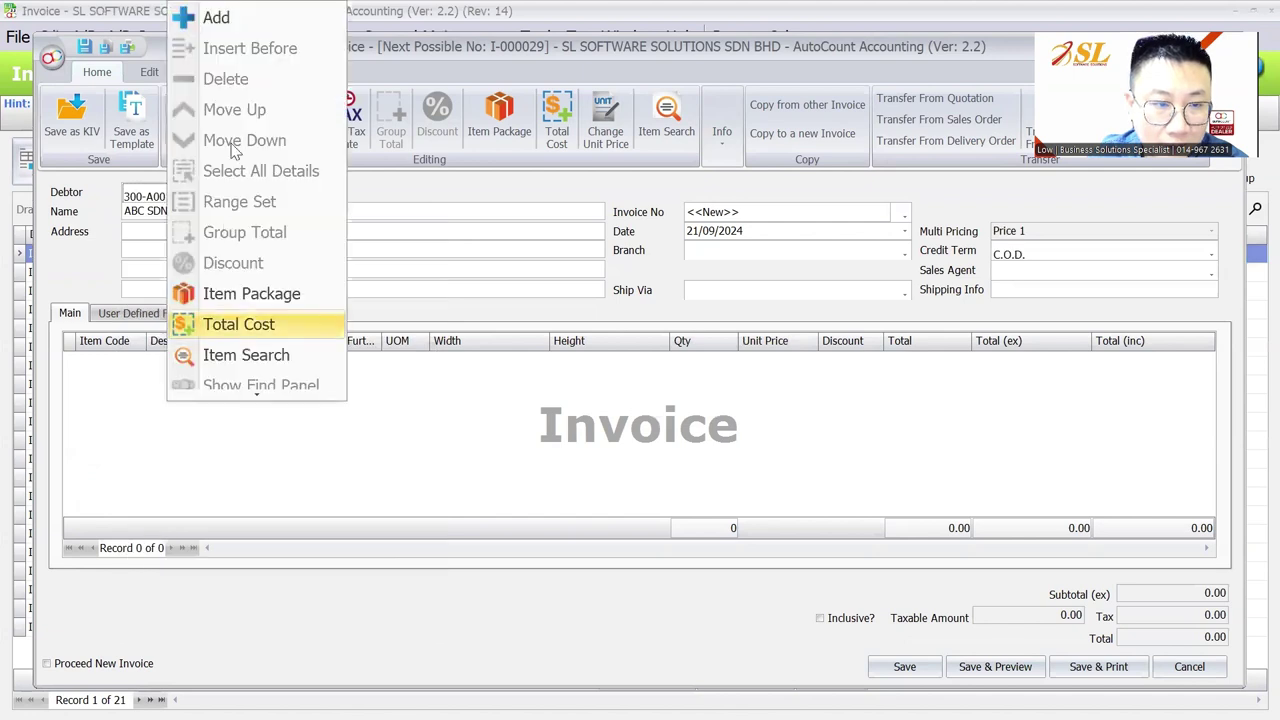
click(185, 17)
click(130, 360)
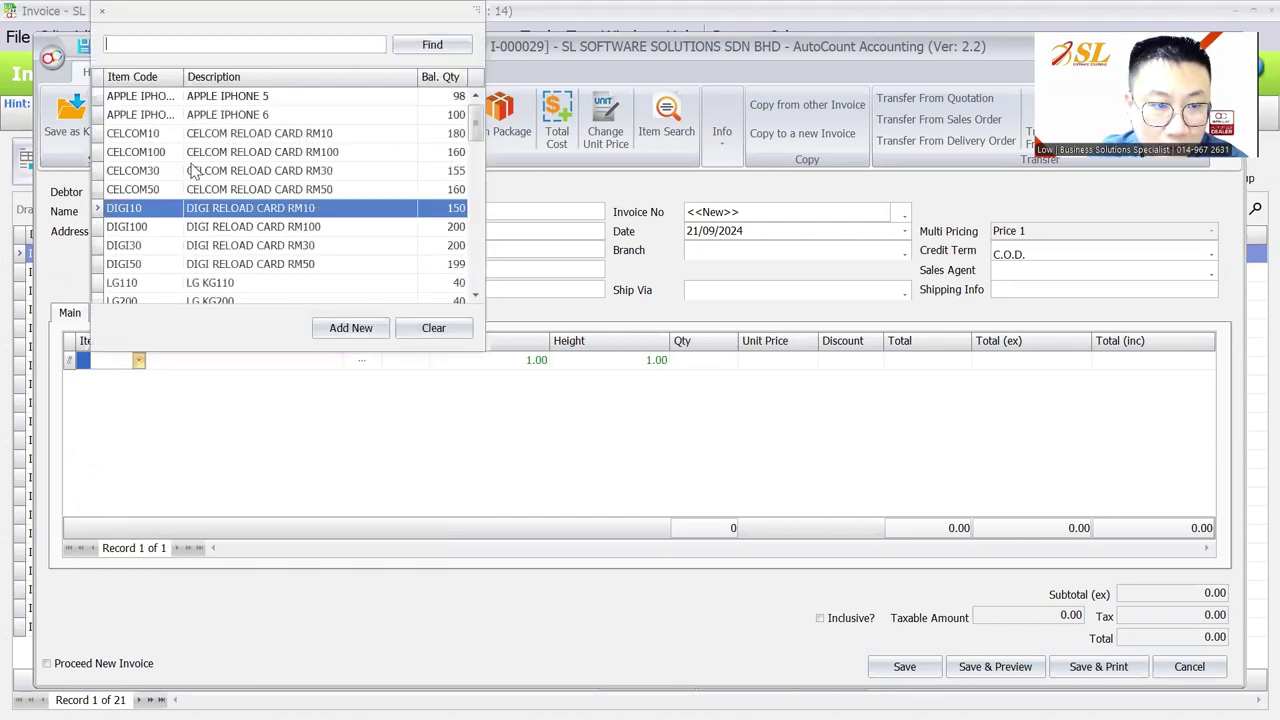
click(194, 172)
Set the CELCOM30 line's Width to 5 and Height to 15 so that Qty is calculated
click(530, 362)
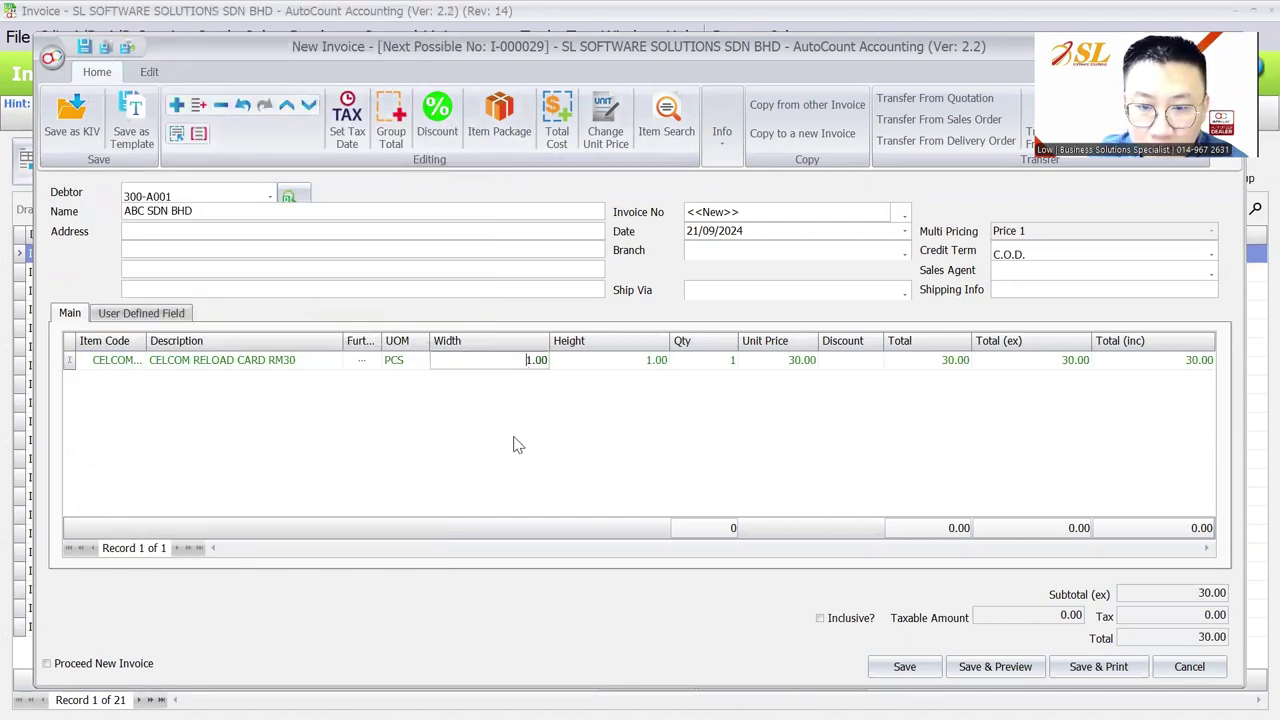
drag(511, 360, 650, 377)
text(5)
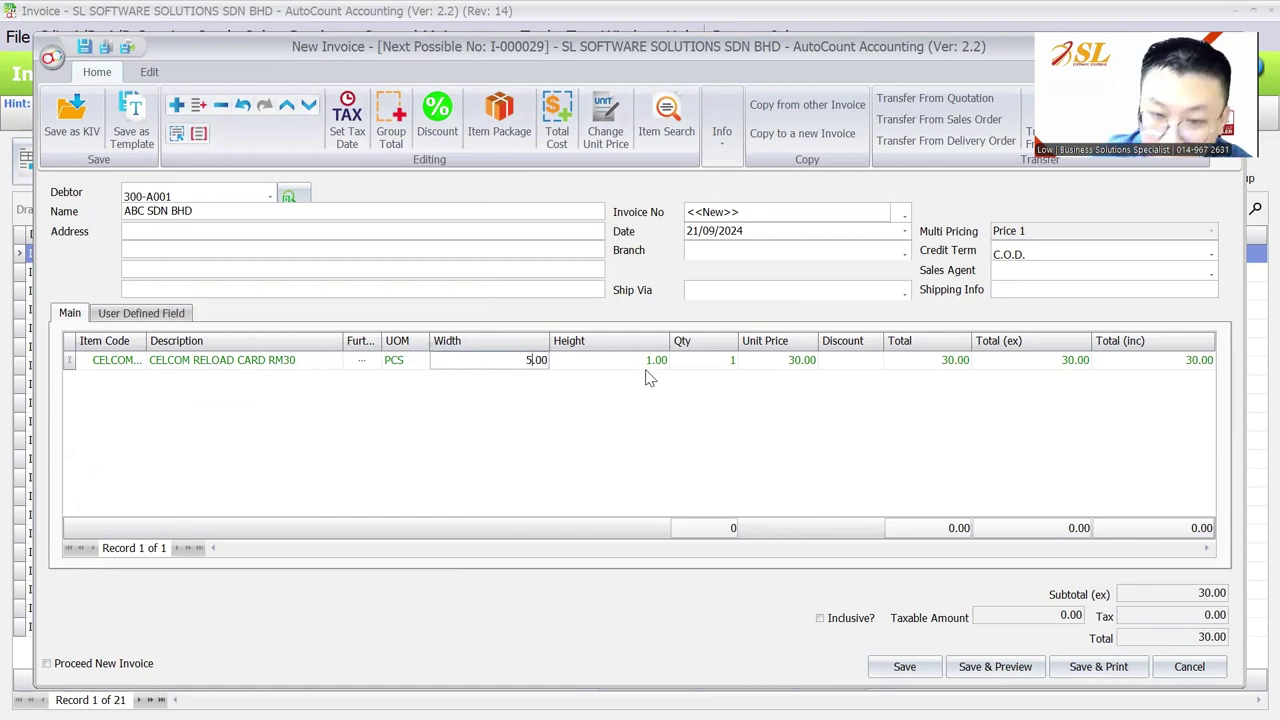
key(Tab)
text(15)
key(Tab)
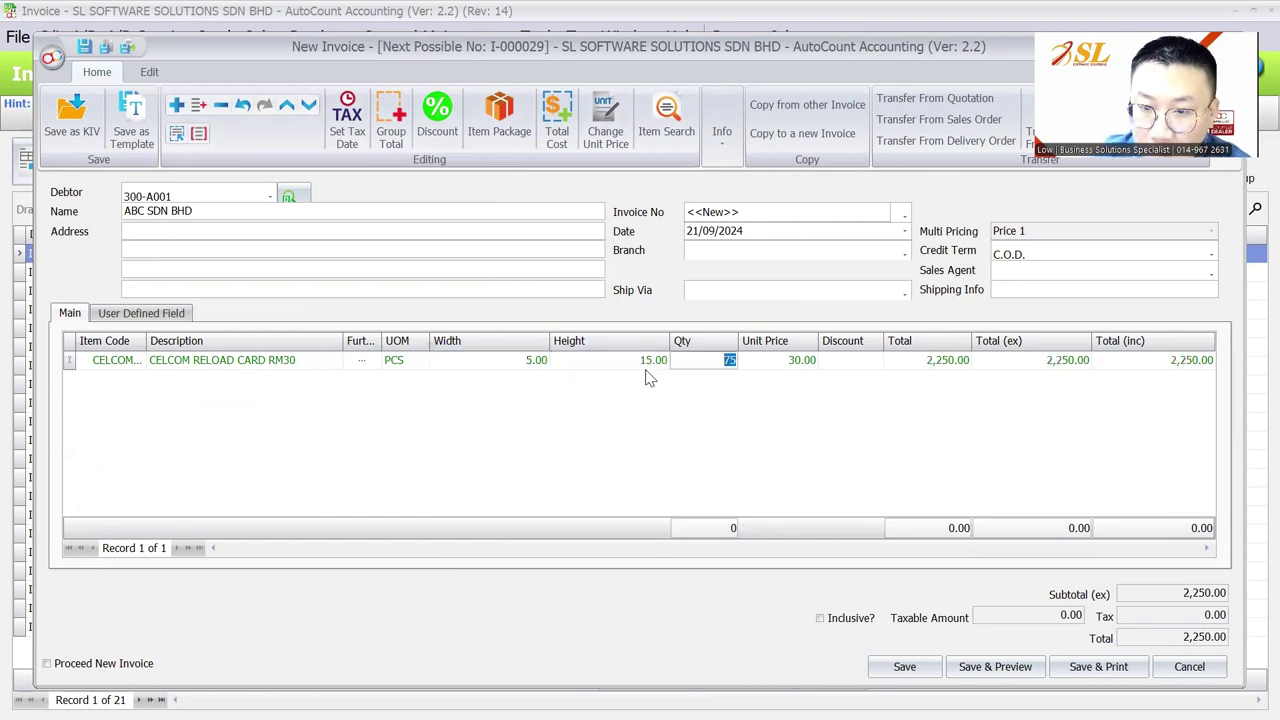
click(745, 414)
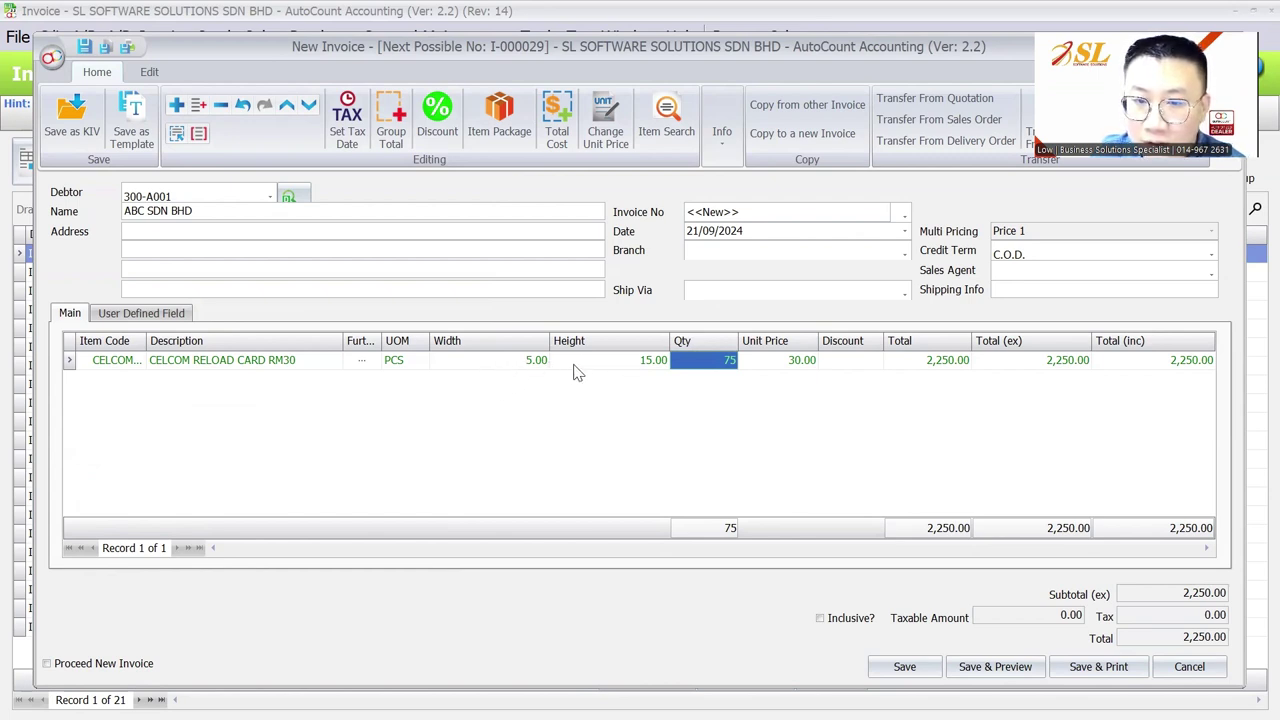
Add a second invoice detail line for item DIGI30, DIGI RELOAD CARD RM30
right_click(546, 412)
click(623, 16)
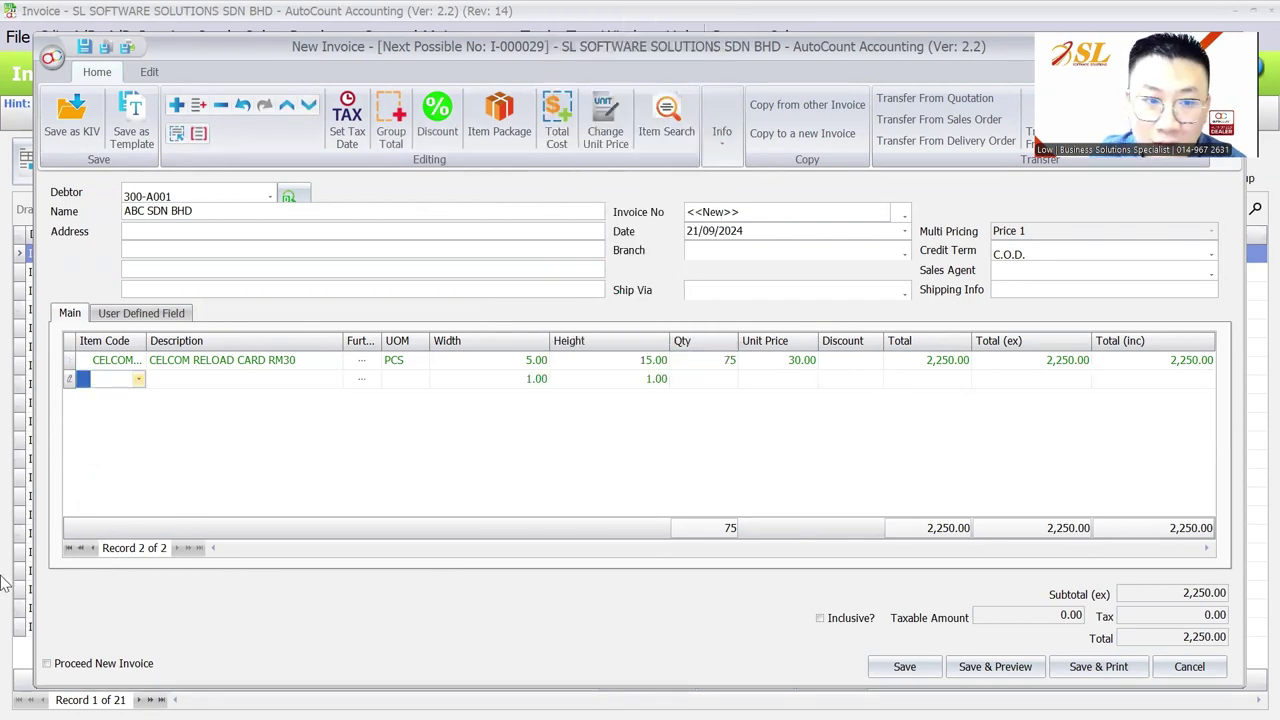
click(112, 378)
double_click(200, 195)
Set the DIGI30 line's Width to 2 and save the invoice, accepting the serial number quantity mismatch
click(528, 381)
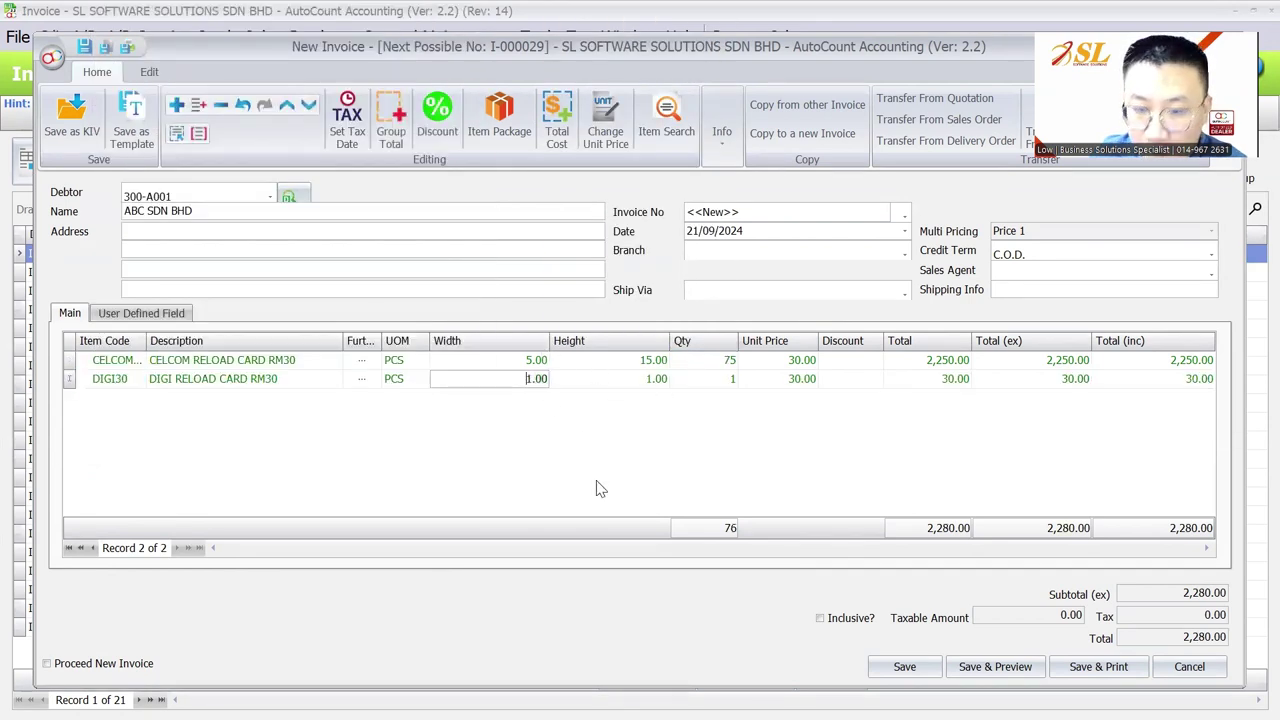
key(shift+End)
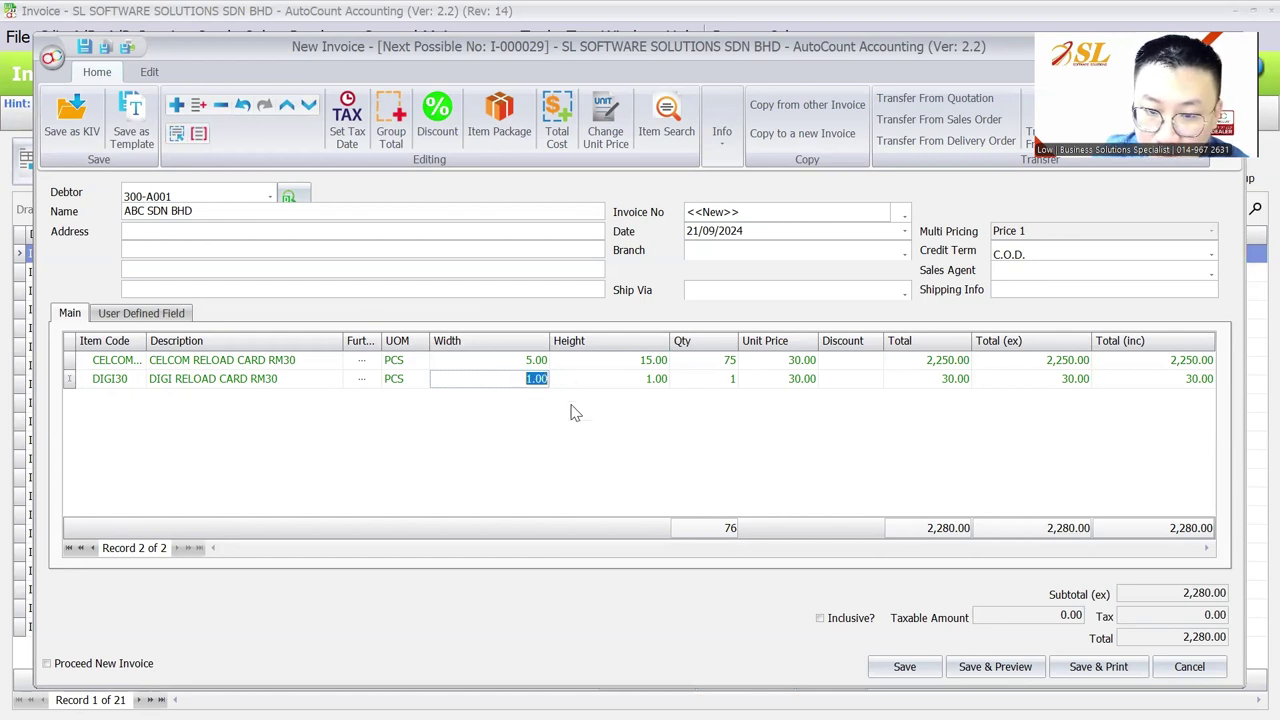
text(2)
key(Tab)
click(617, 458)
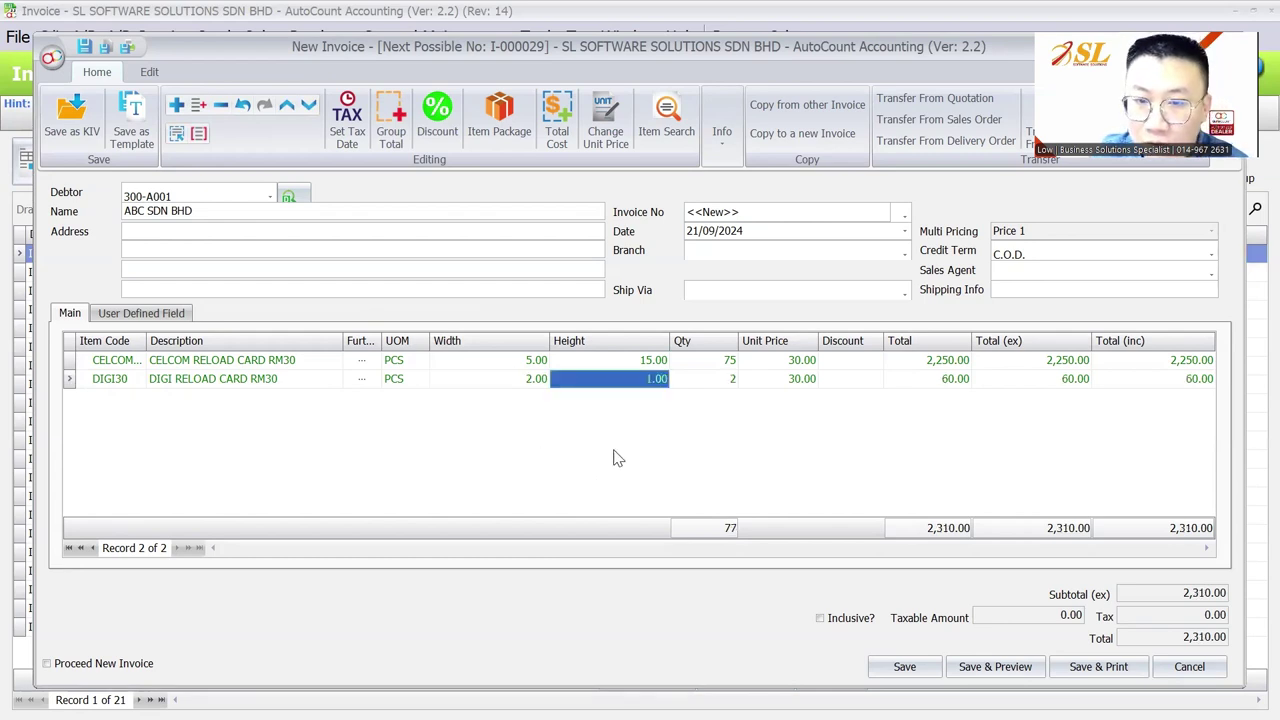
click(910, 667)
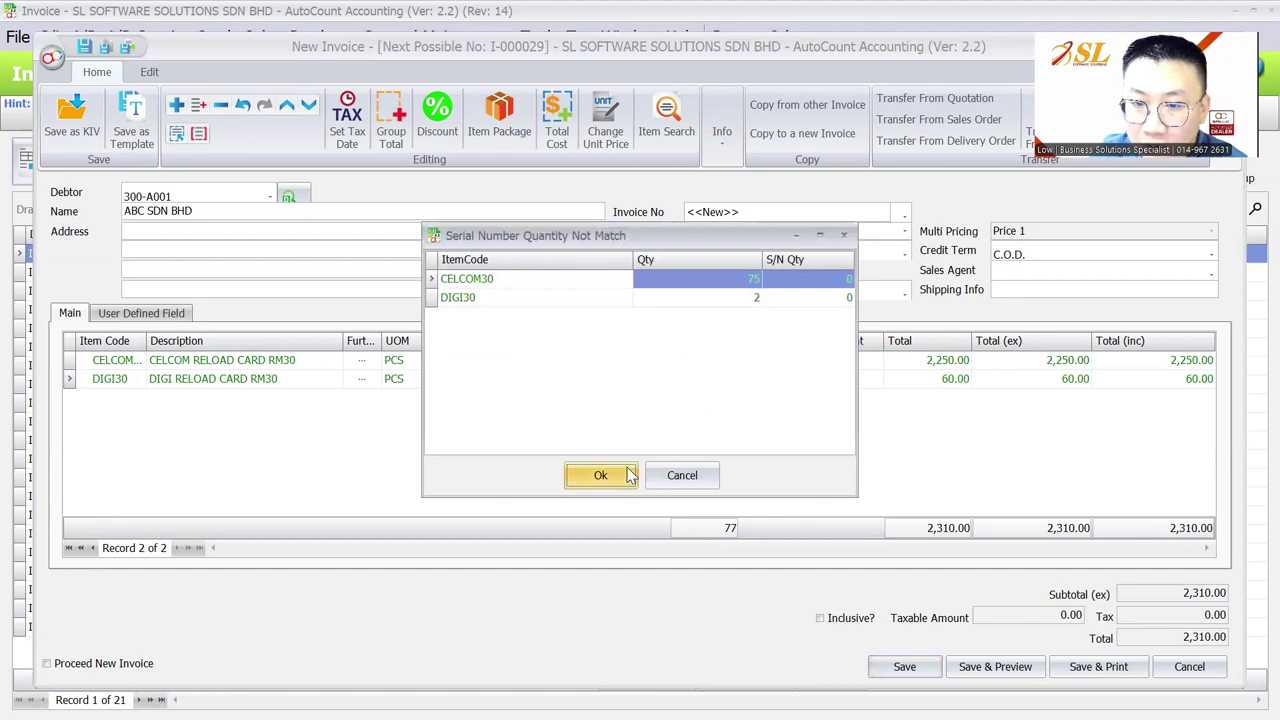
click(600, 474)
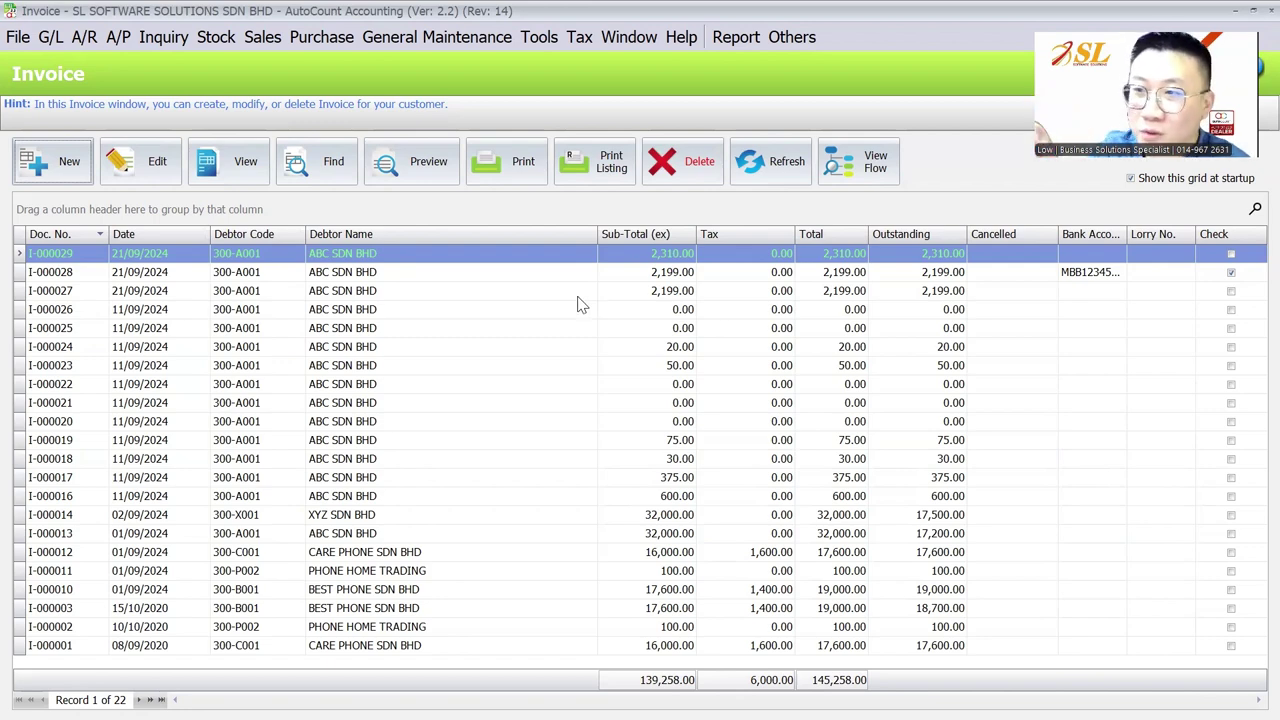
Check the Calculate Field example in the WPS Presentation slide show and switch to the Formula Maintenance window
mouse_move(814, 696)
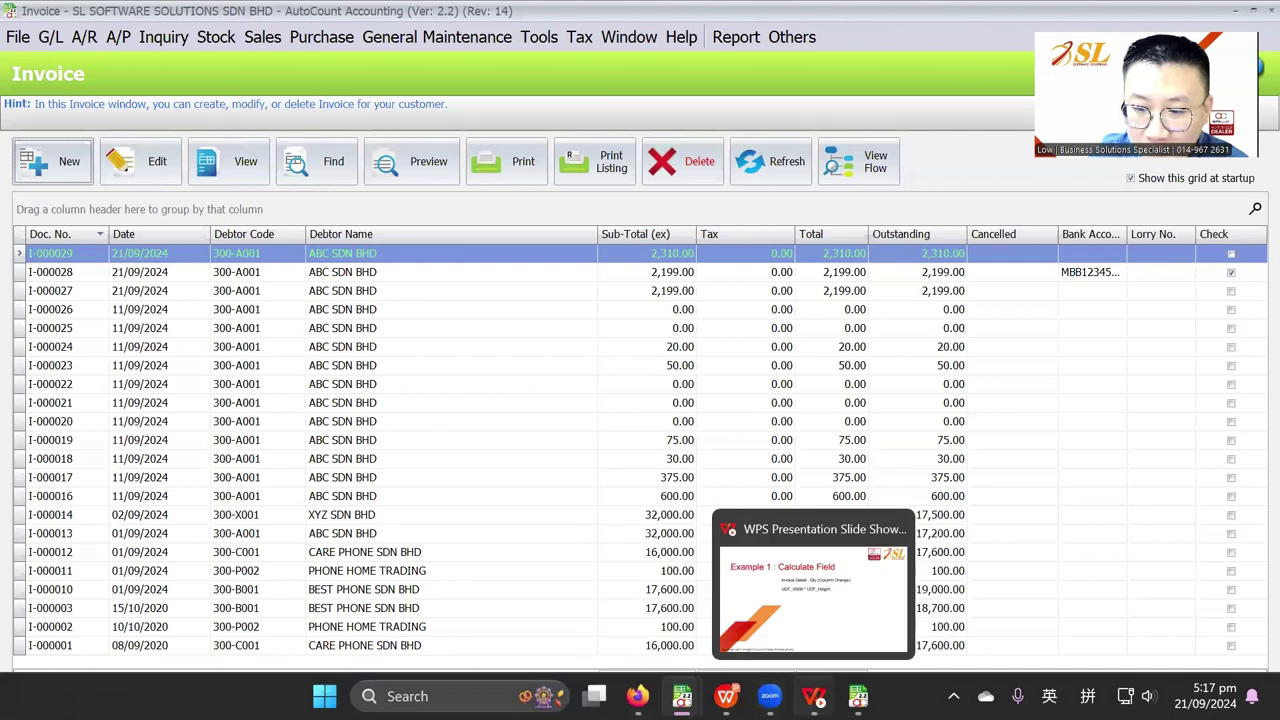
click(812, 590)
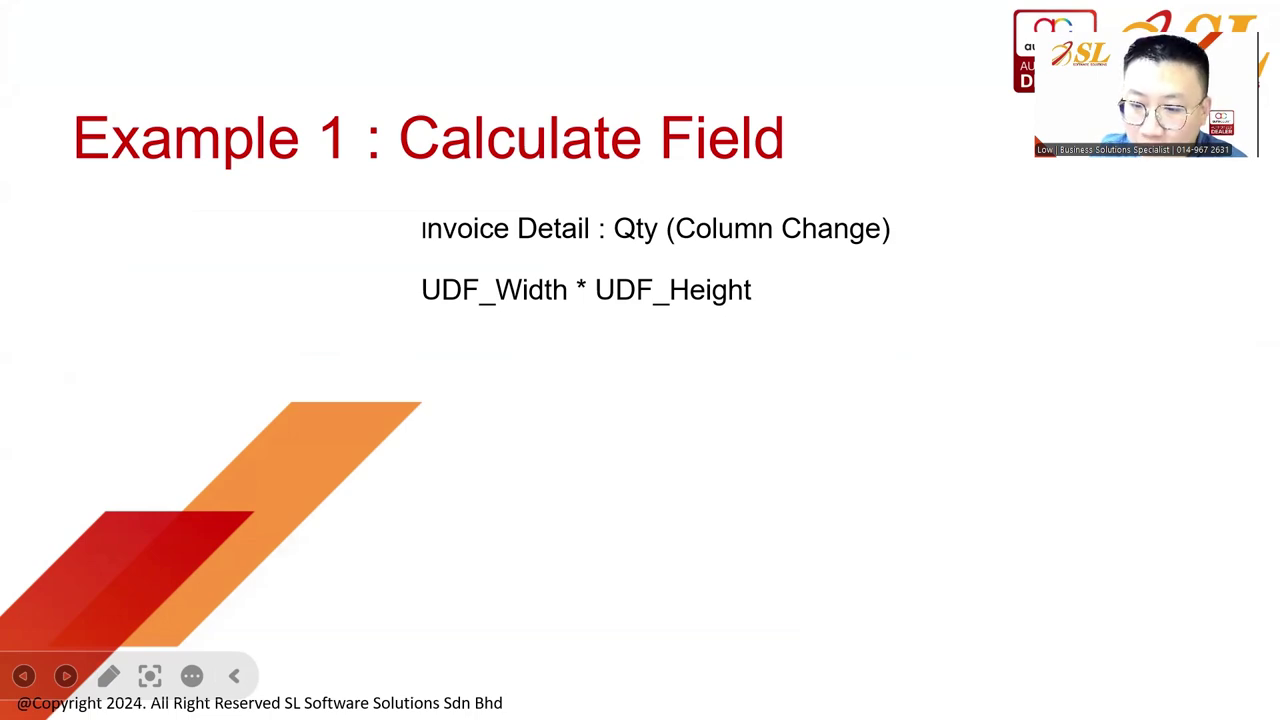
key(super)
mouse_move(858, 696)
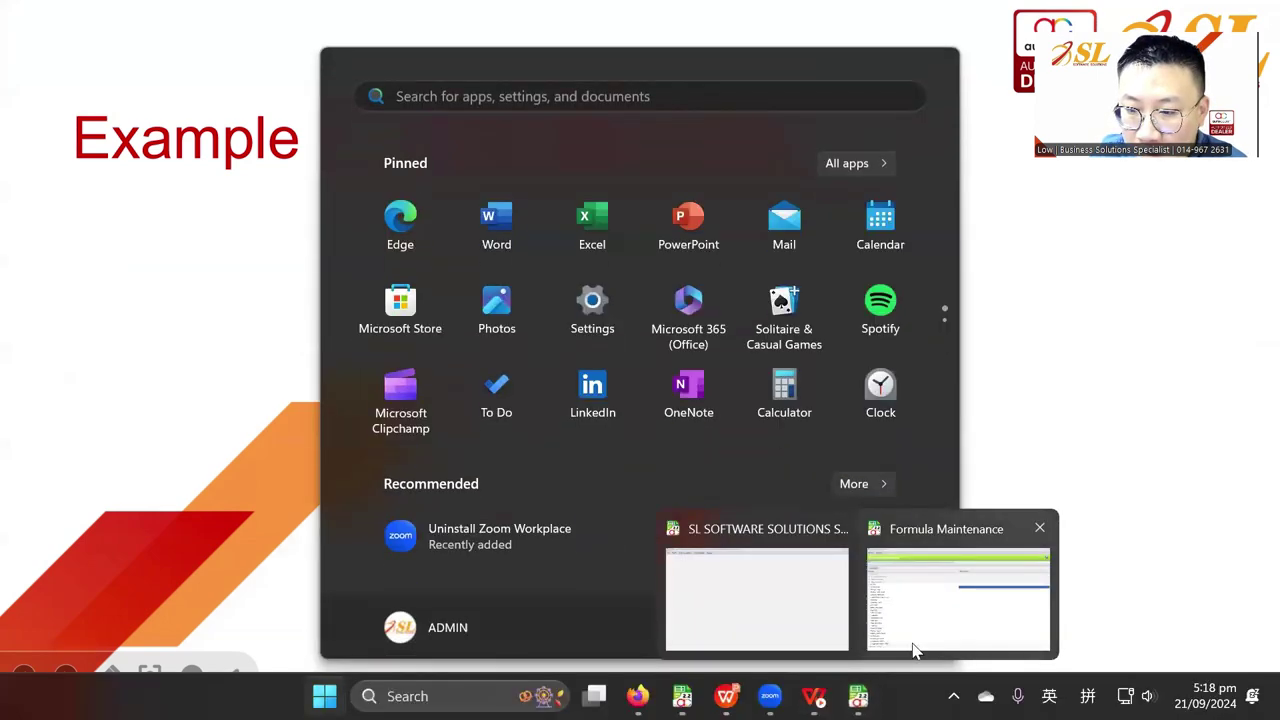
click(990, 580)
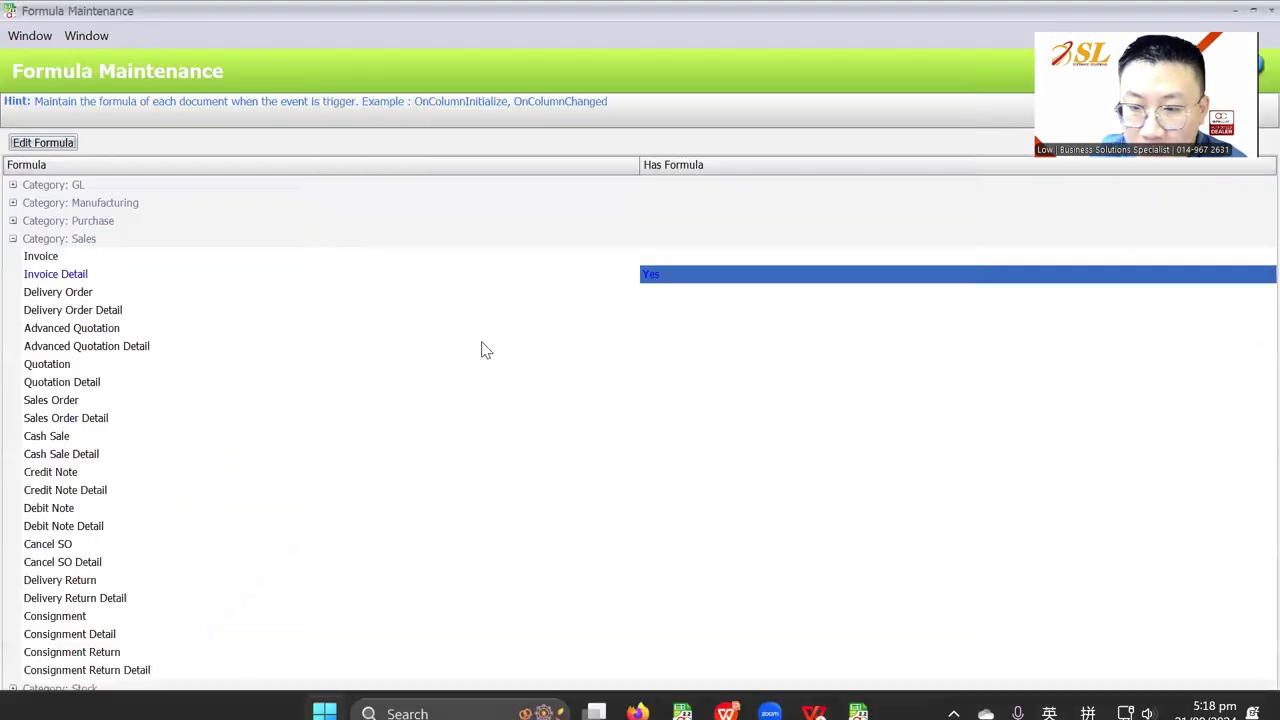
Review the Column Changed formula for Qty in the Invoice Detail formulas and close the editor
click(50, 143)
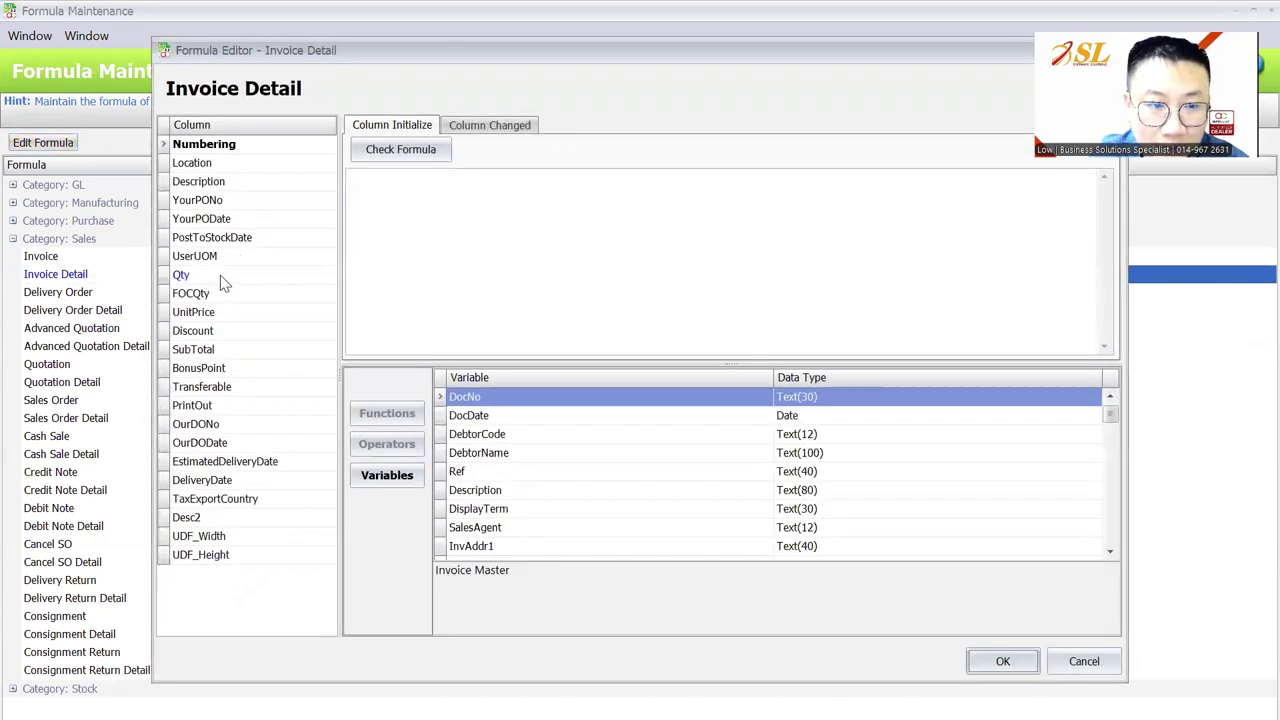
click(220, 275)
click(487, 130)
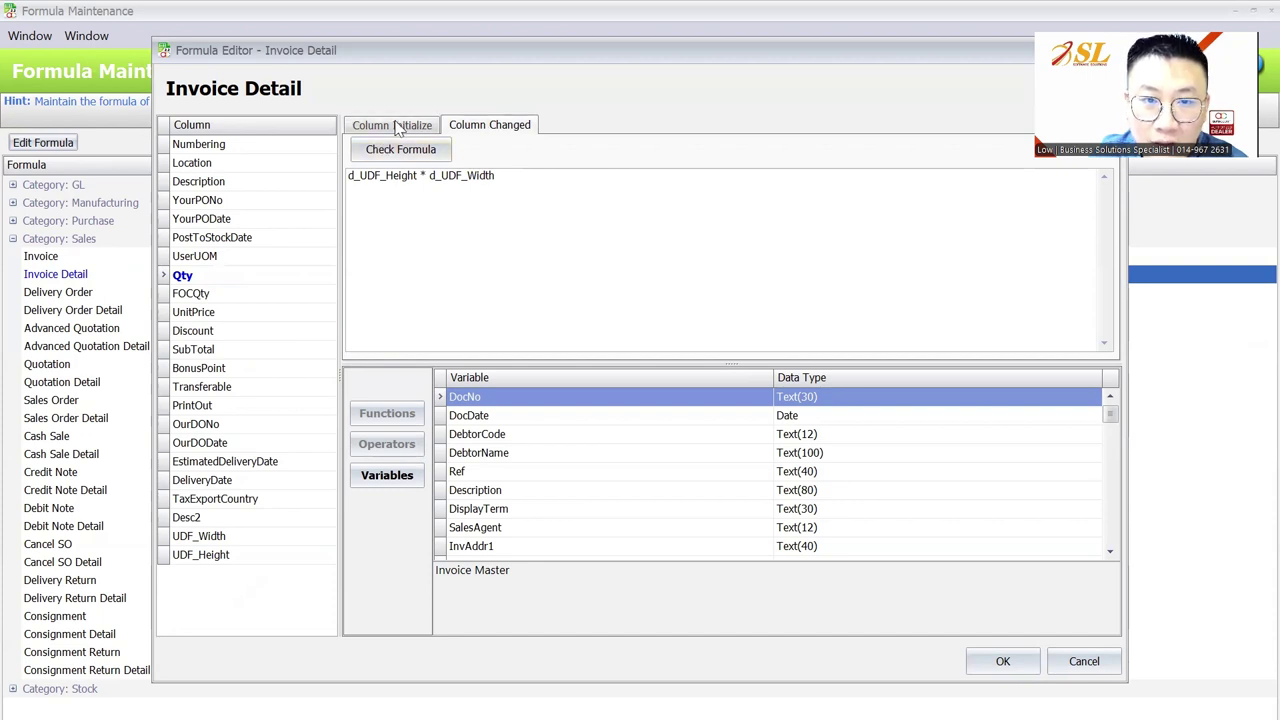
triple_click(540, 177)
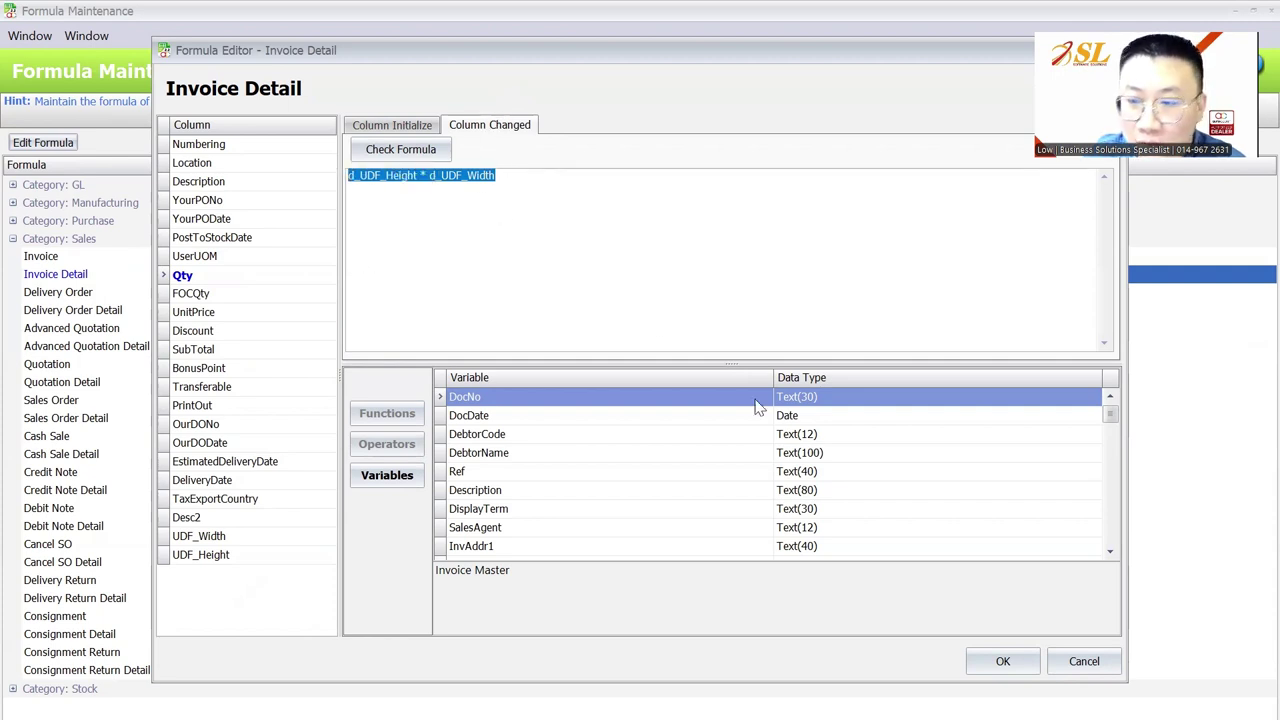
click(1004, 660)
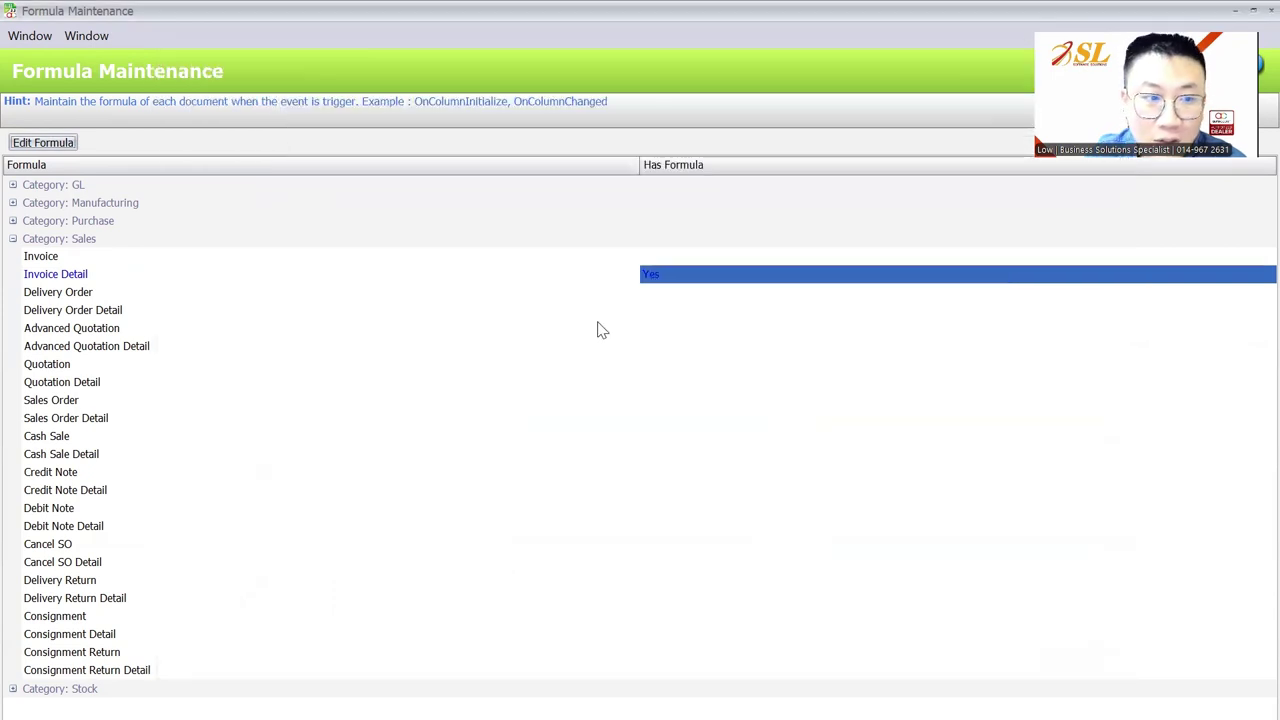
click(650, 276)
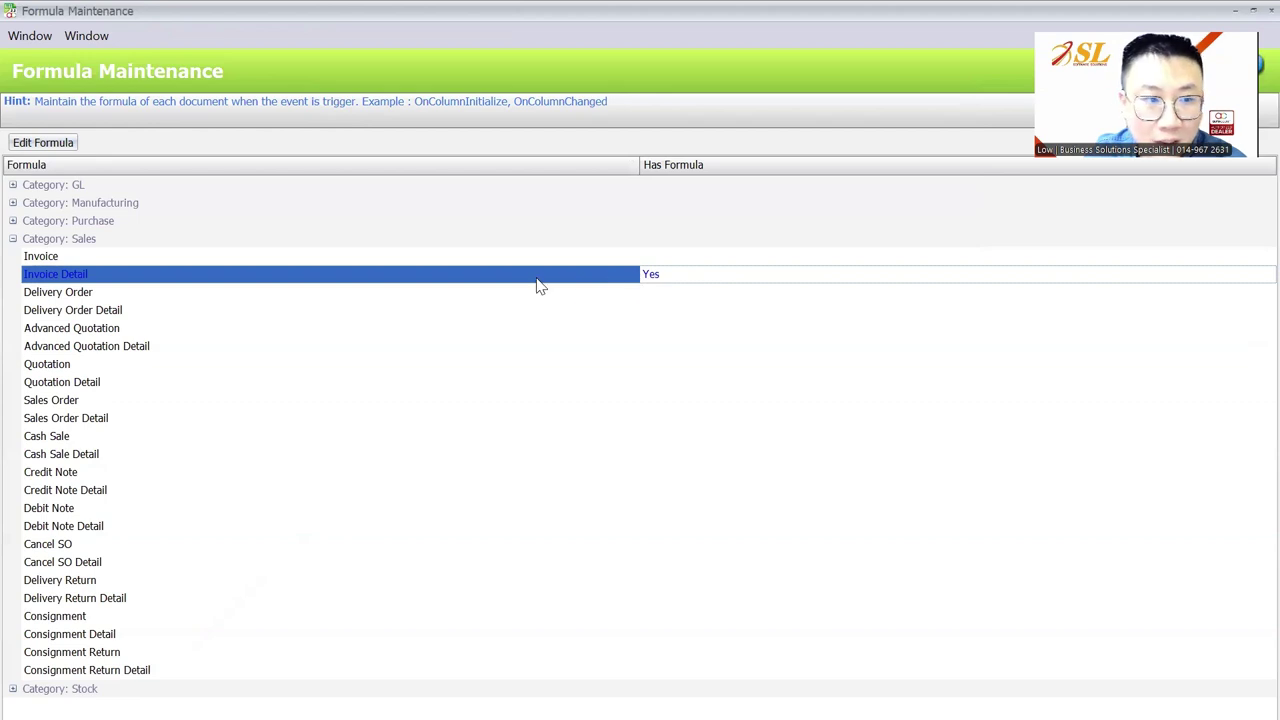
Switch to the WPS Presentation slide show and advance to the Example 2 : Copy Info slide
mouse_move(726, 696)
click(726, 600)
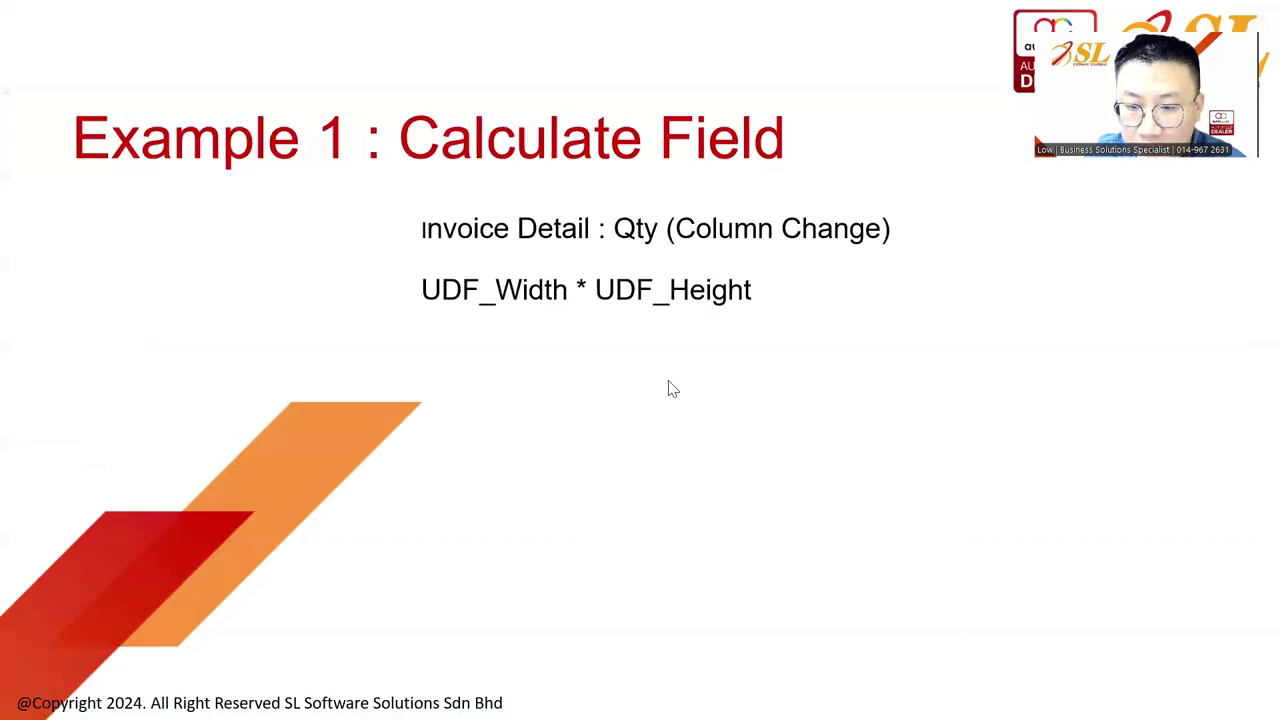
key(Right)
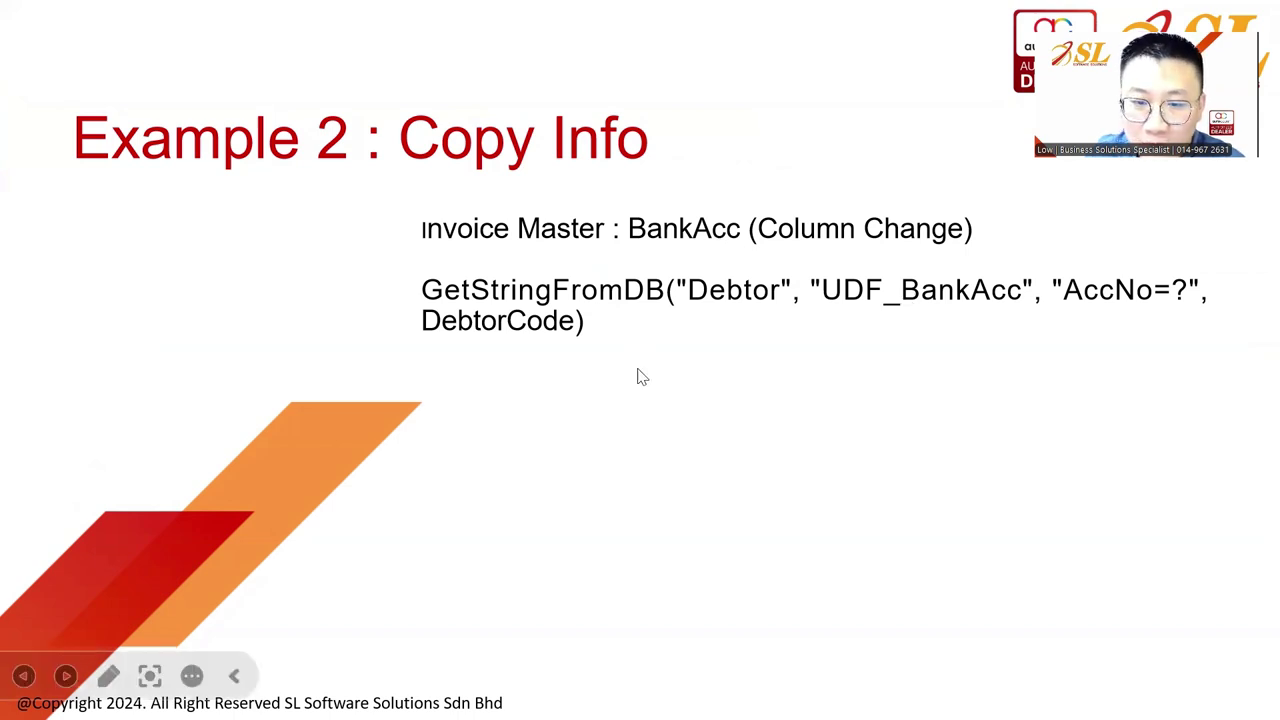
Switch back to AutoCount Accounting Management Studio, close Formula Maintenance and open User Defined Field Maintenance
key(alt+Tab)
click(1262, 10)
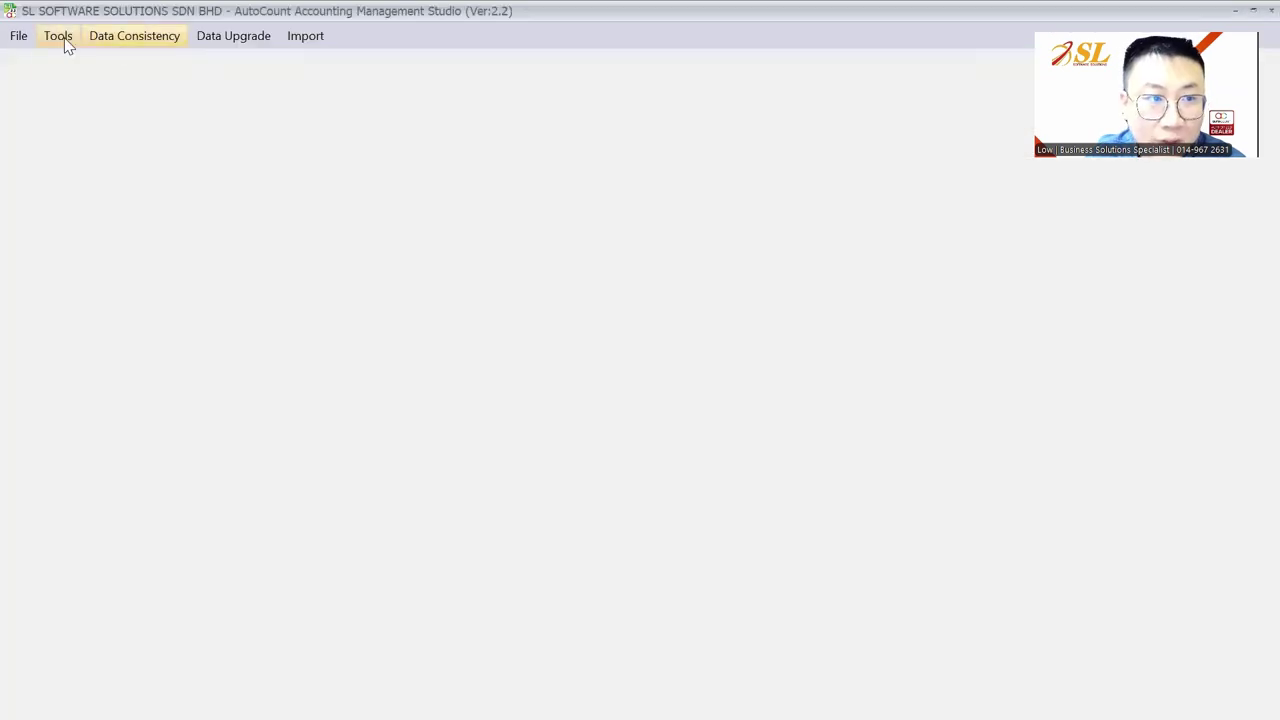
click(60, 38)
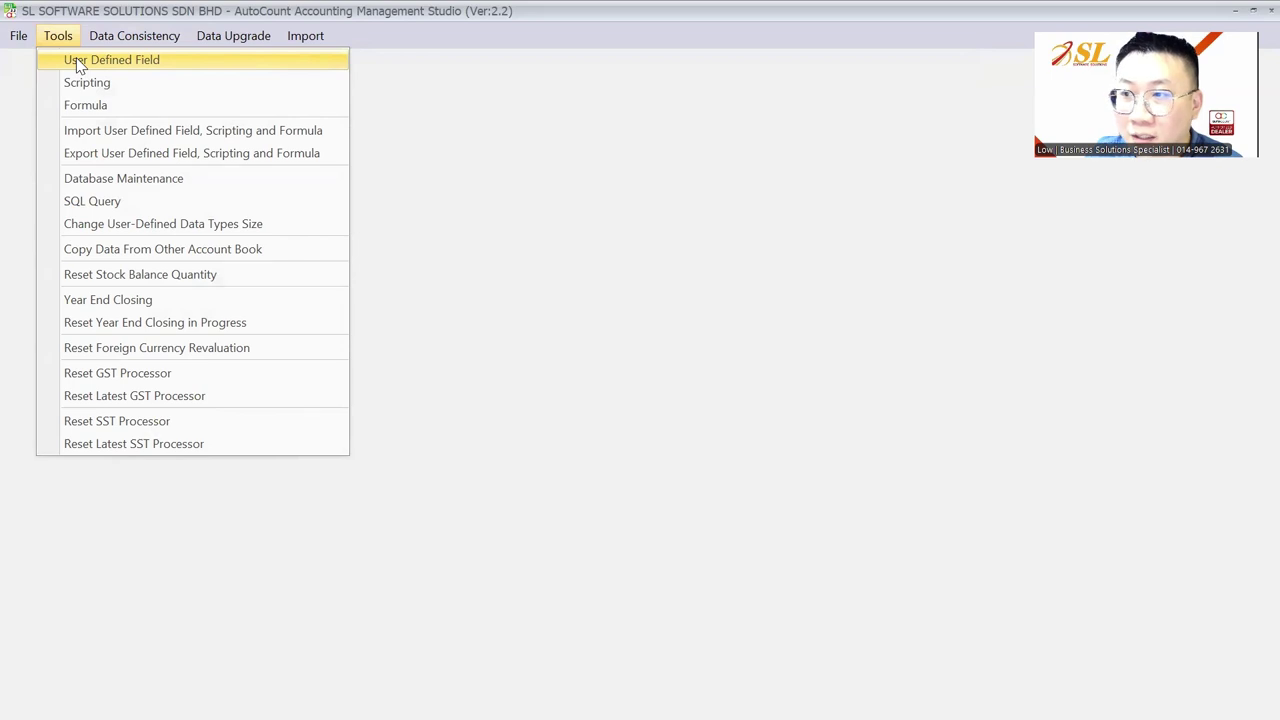
click(78, 62)
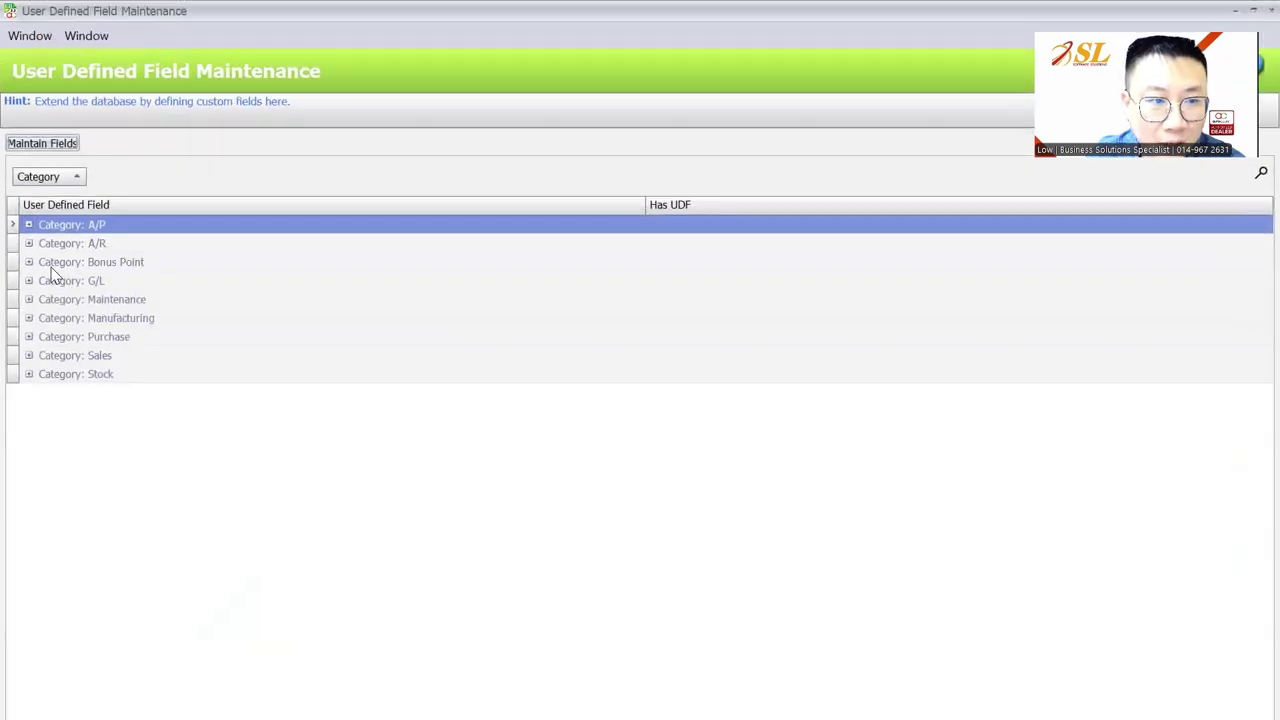
Examine the Debtor user-defined fields in the Maintenance category, including BankAcc, and close them without changes
click(29, 299)
double_click(55, 318)
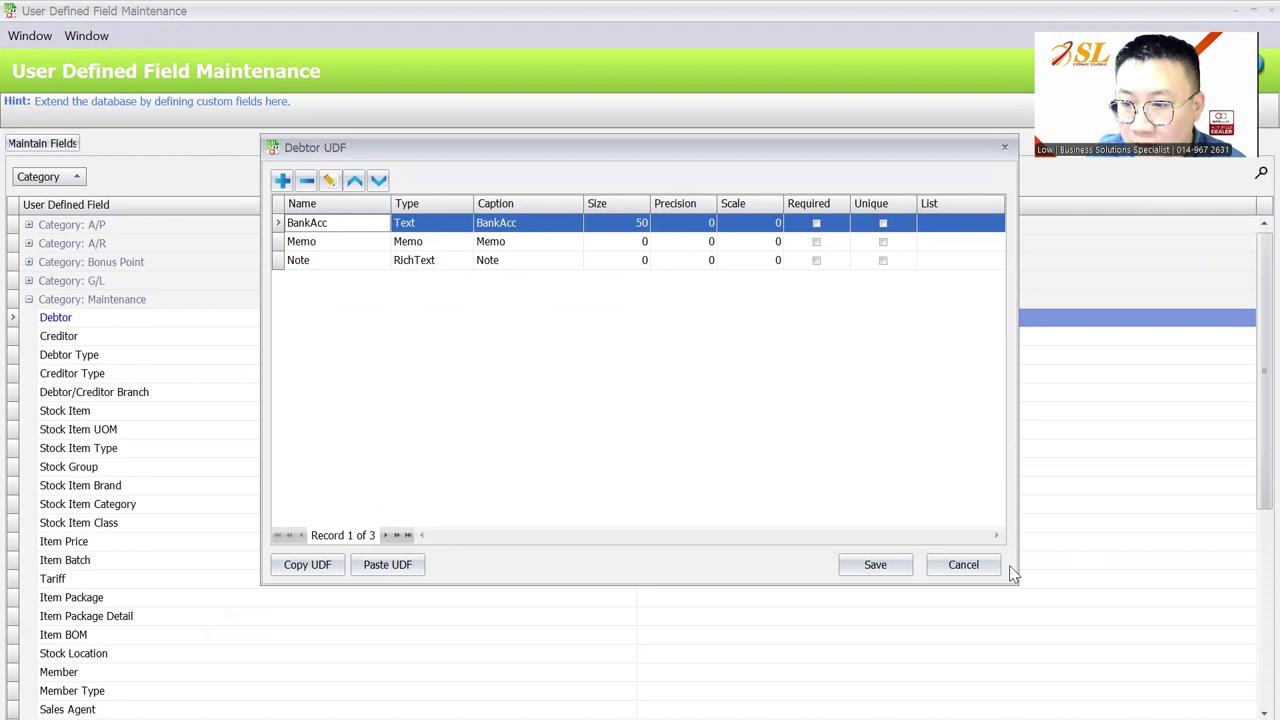
click(963, 565)
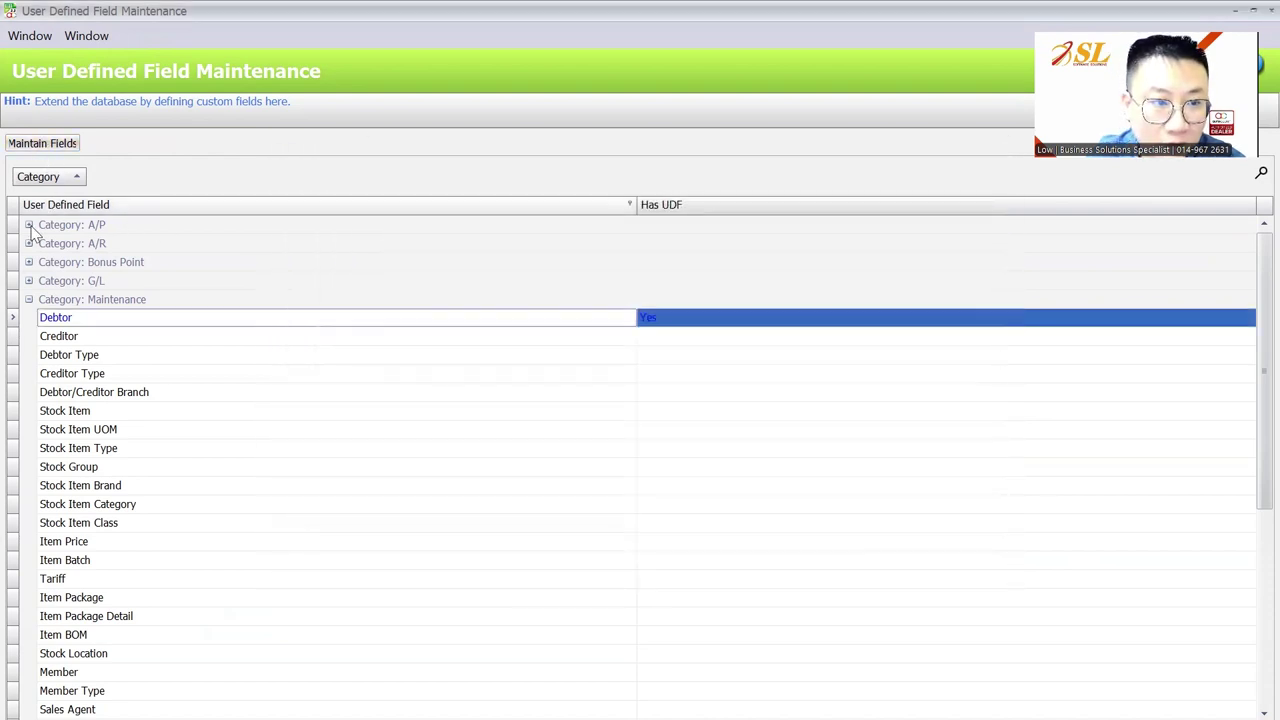
Examine the Invoice user-defined fields in the Sales category, including BankAcc, and close them without changes
click(28, 299)
click(28, 355)
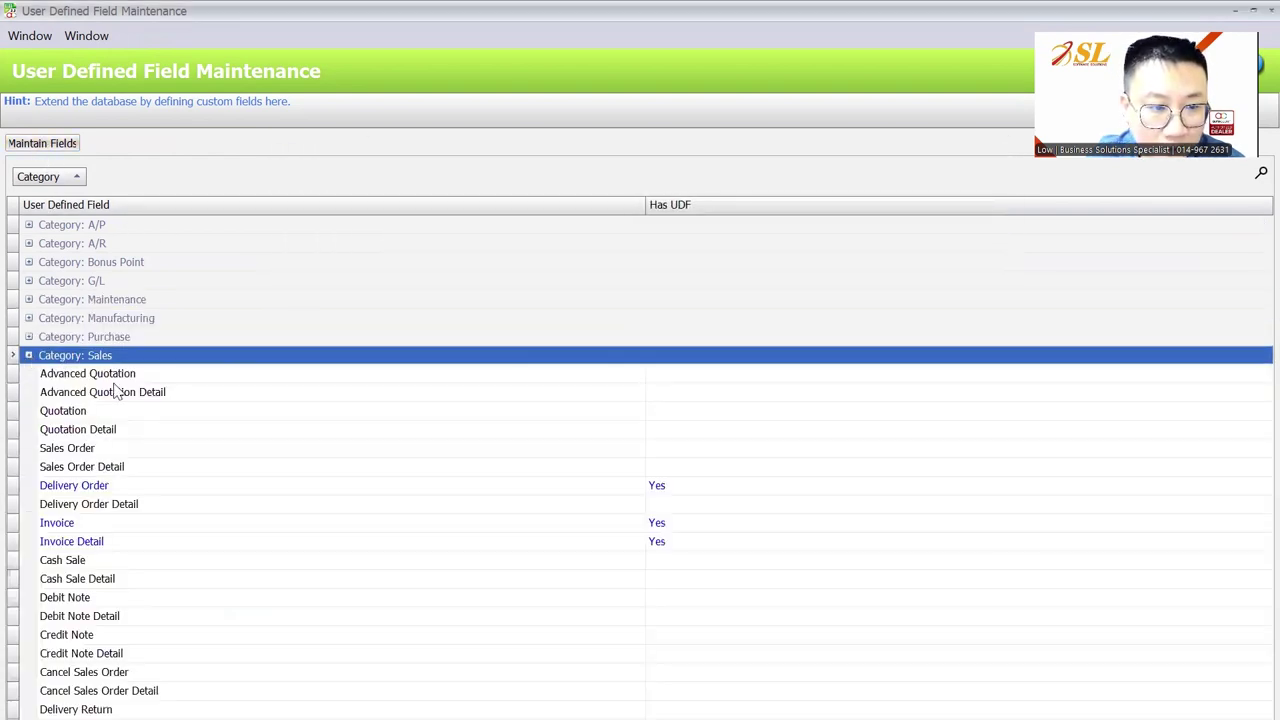
click(86, 522)
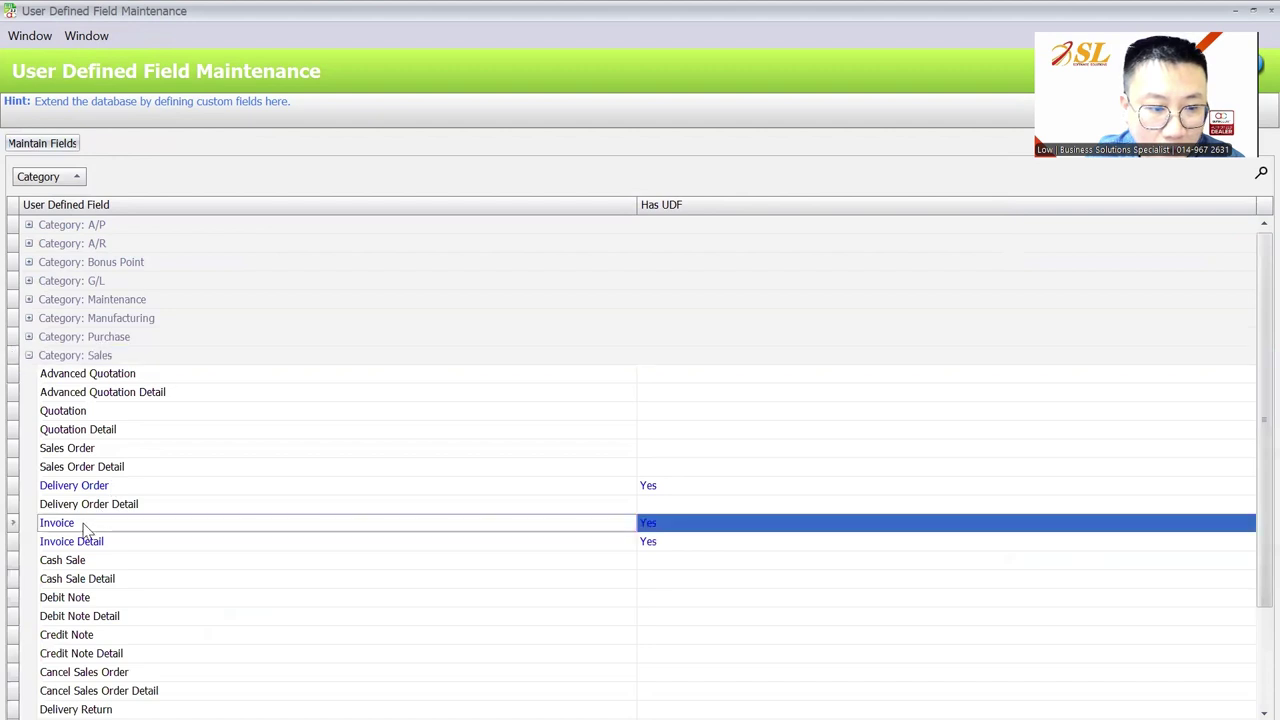
click(71, 143)
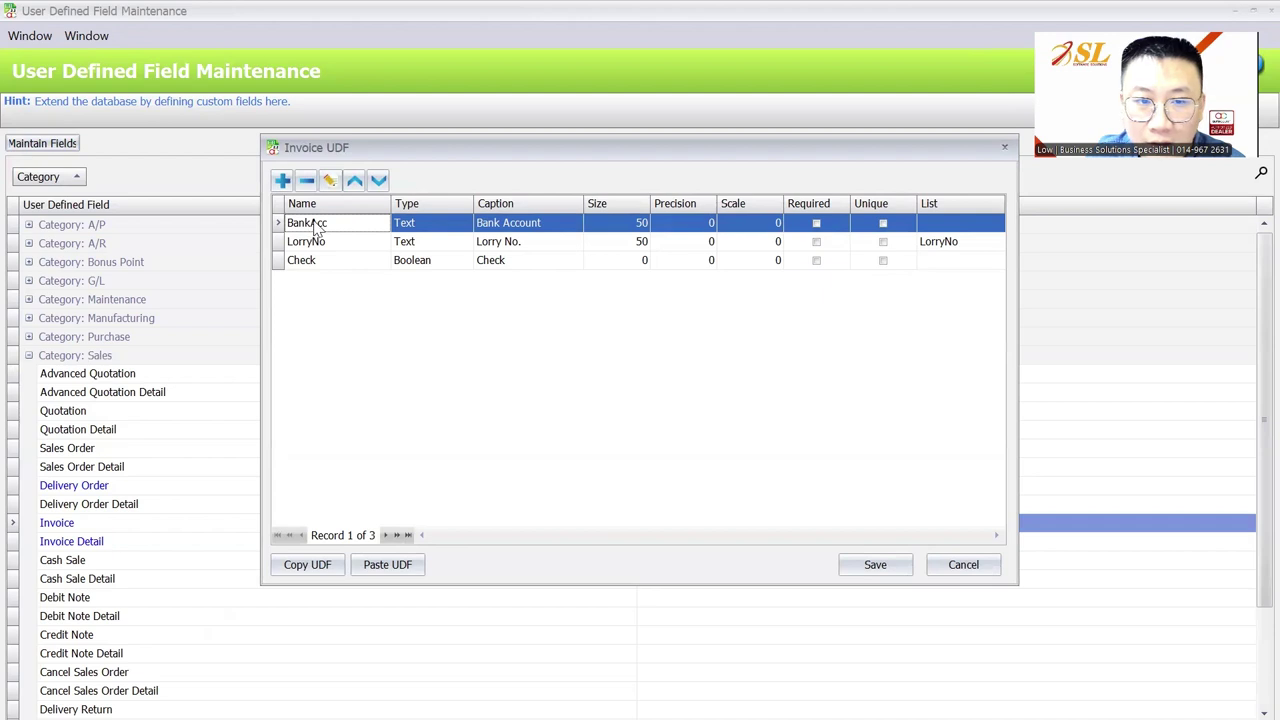
key(Escape)
Switch to AutoCount Accounting and open the Debtor Maintenance list
mouse_move(682, 696)
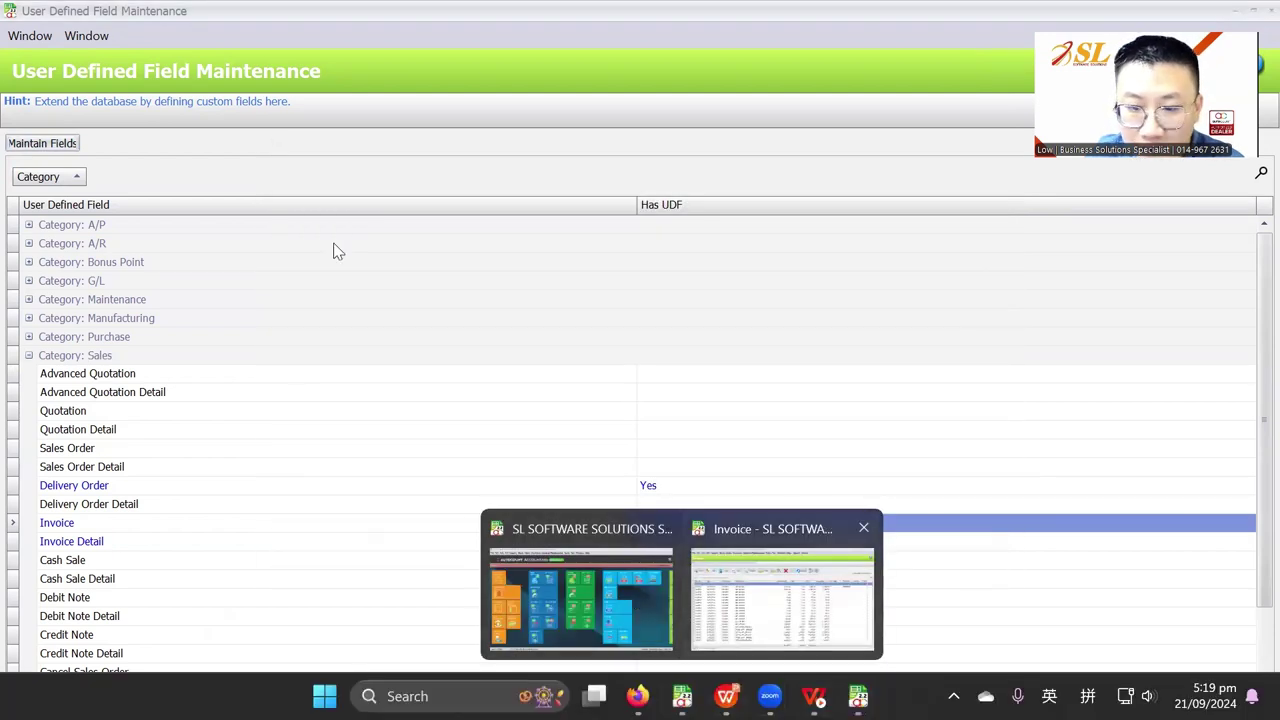
click(633, 596)
click(118, 37)
key(Escape)
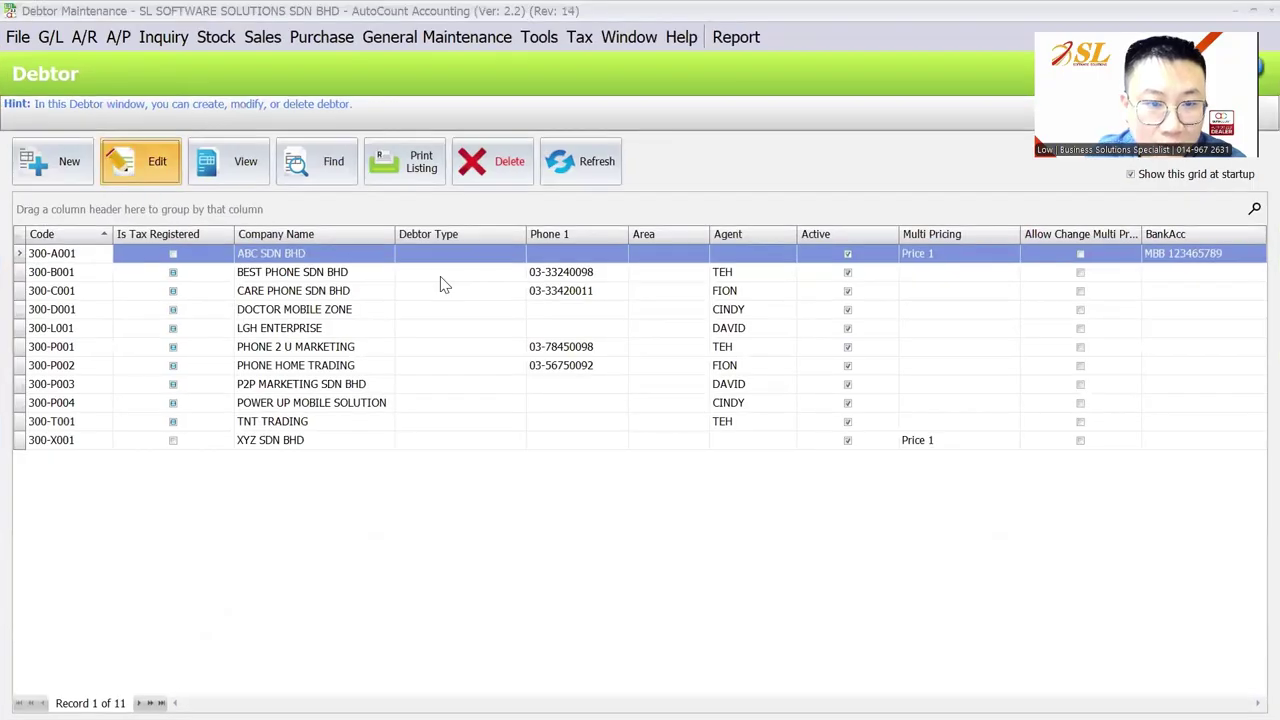
Open debtor ABC SDN BHD for editing and examine the BankAcc value among its user-defined fields
click(128, 178)
click(717, 191)
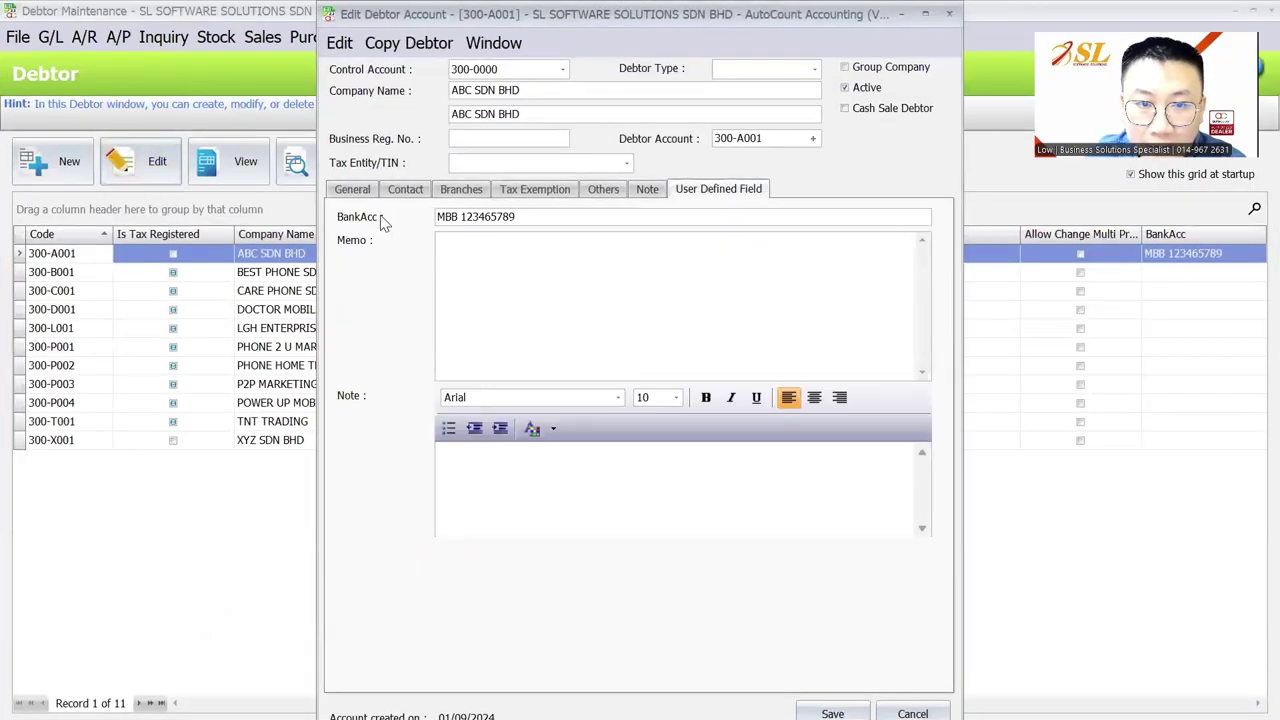
drag(532, 215, 383, 213)
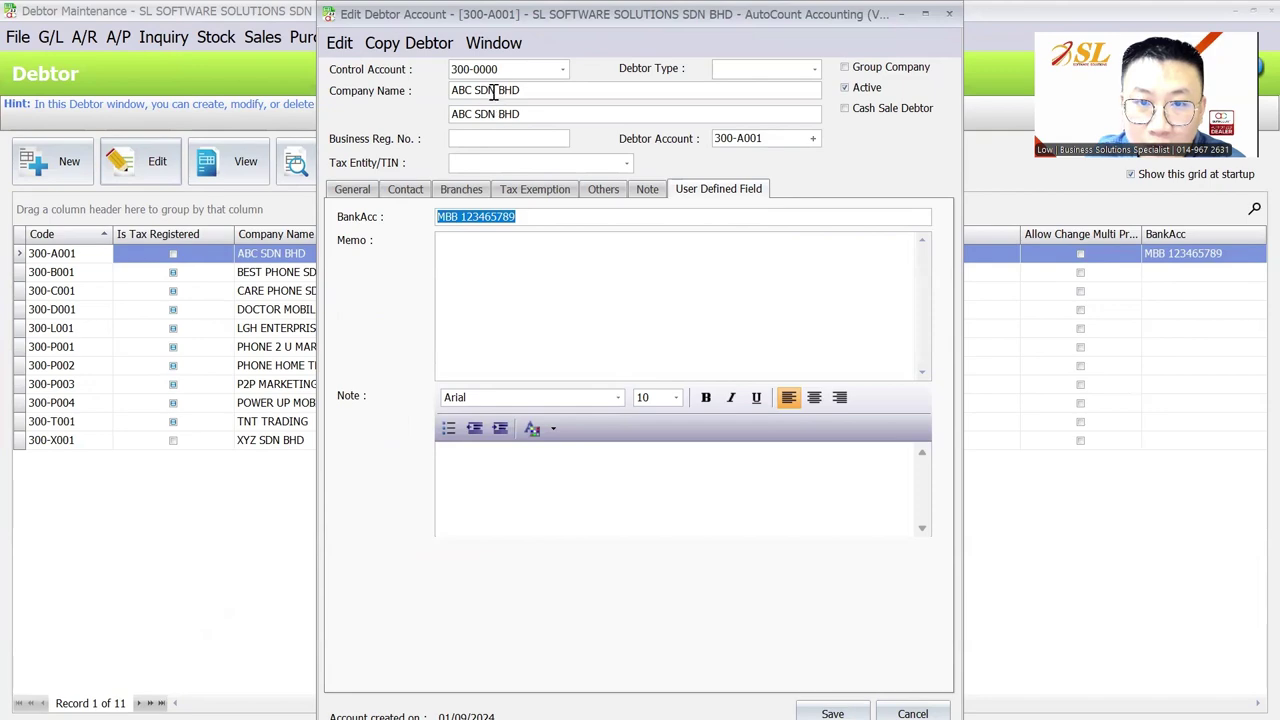
Close the debtor record, start a new sales invoice for debtor ABC SDN BHD, and show the invoice's user-defined fields
drag(539, 90, 370, 83)
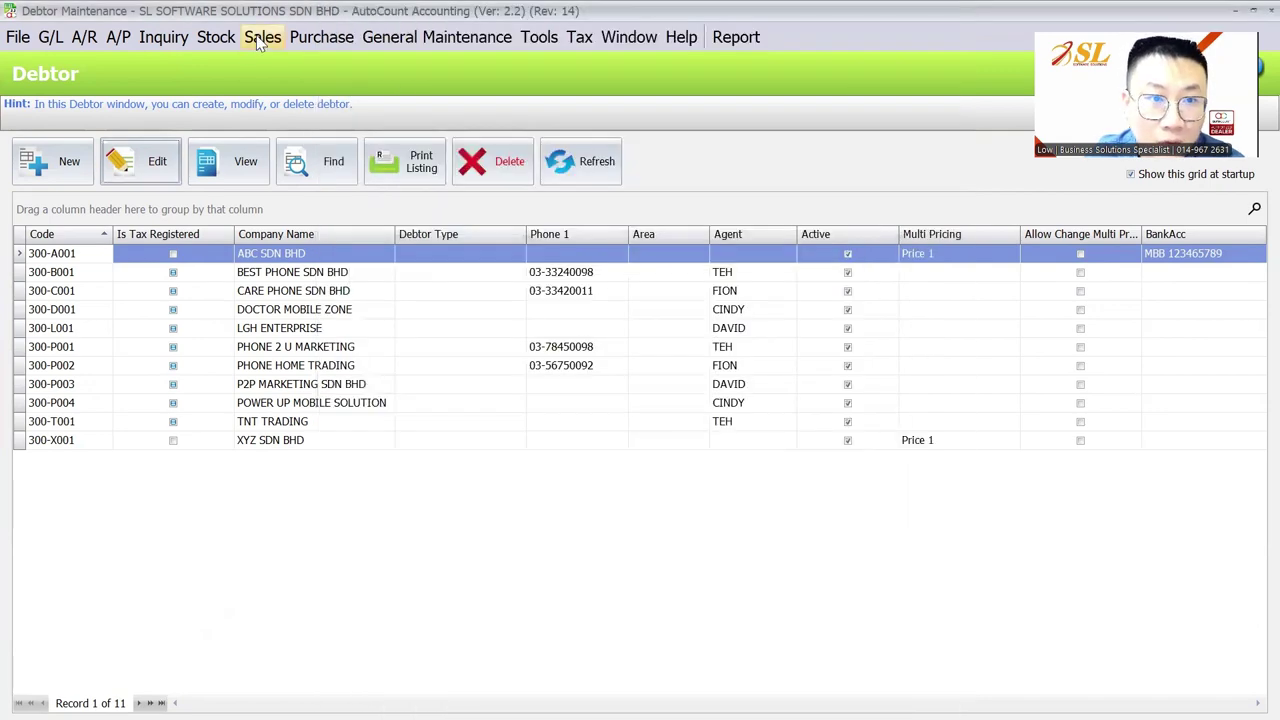
click(262, 37)
click(300, 137)
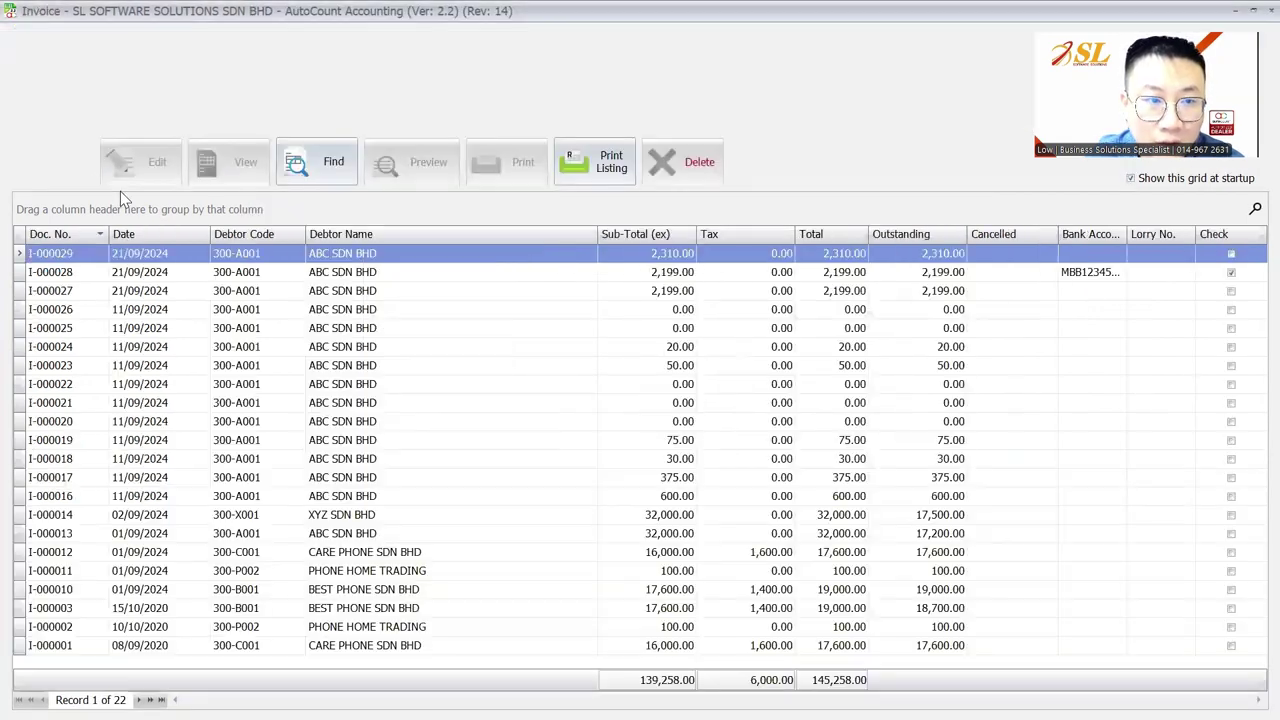
click(140, 160)
click(268, 197)
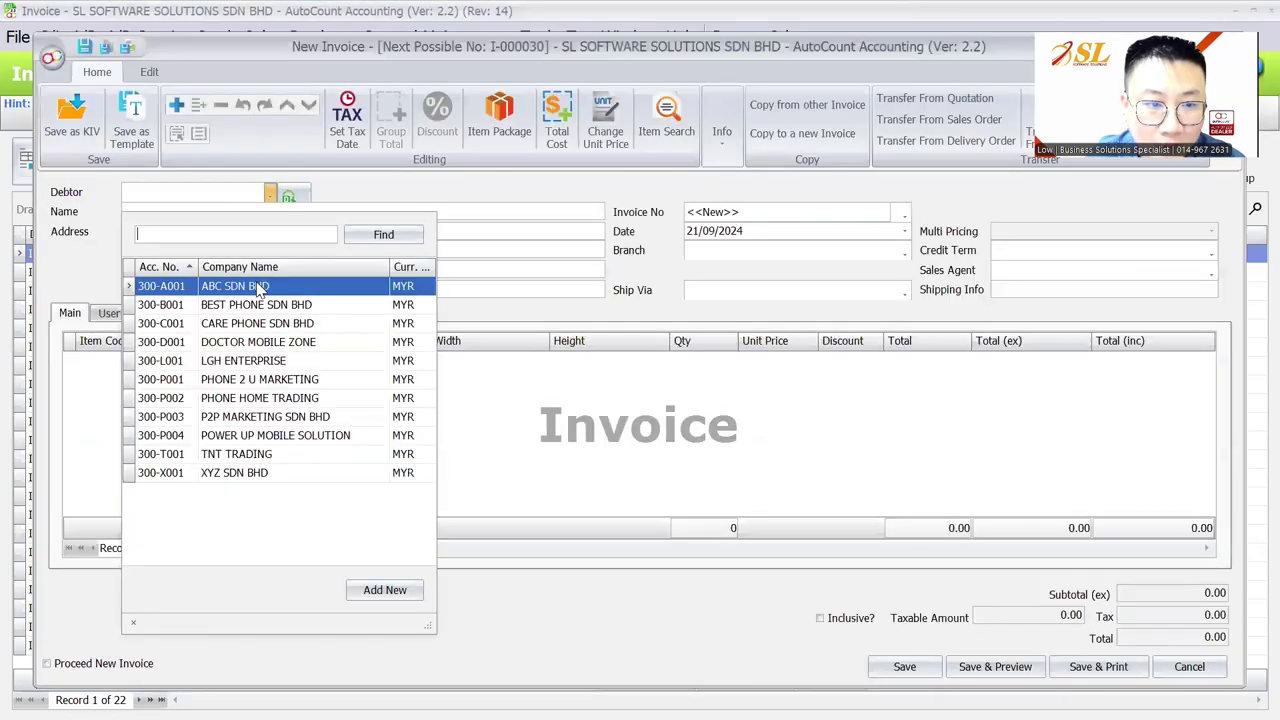
click(257, 285)
click(170, 313)
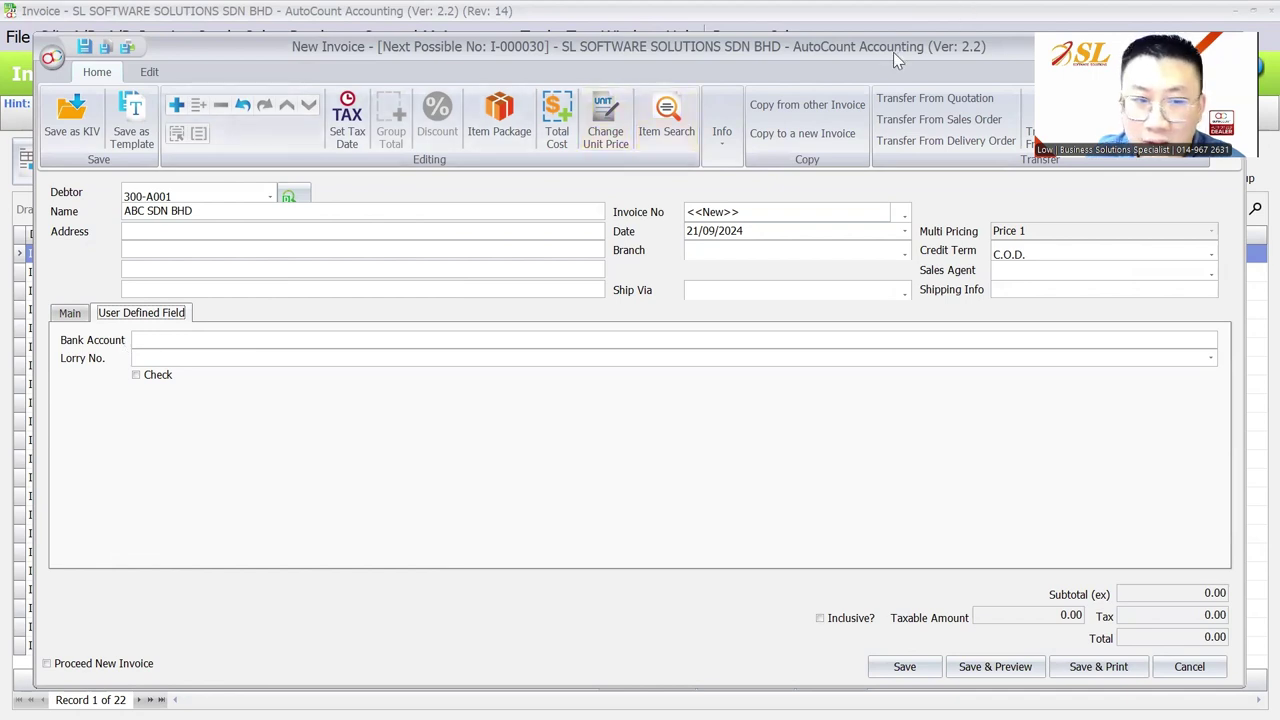
drag(893, 52, 904, 45)
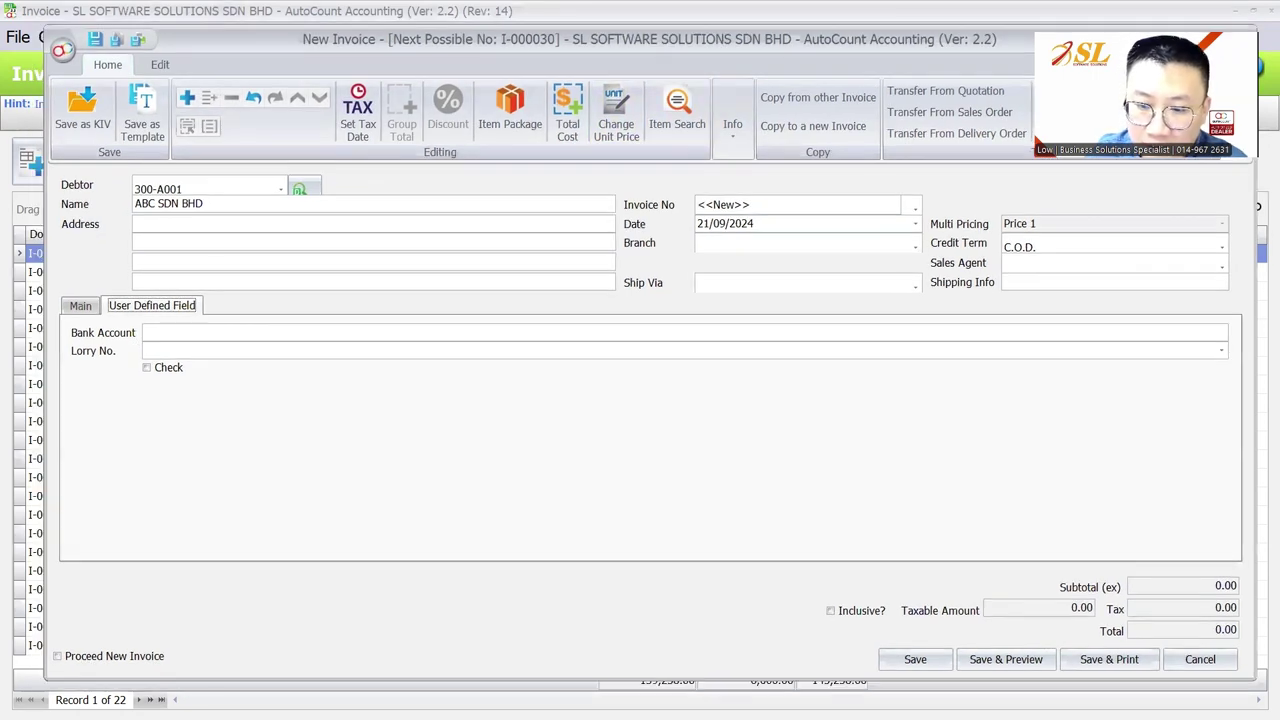
Close User Defined Field Maintenance, switch to AutoCount Accounting Management Studio, and open Formula Maintenance
mouse_move(858, 696)
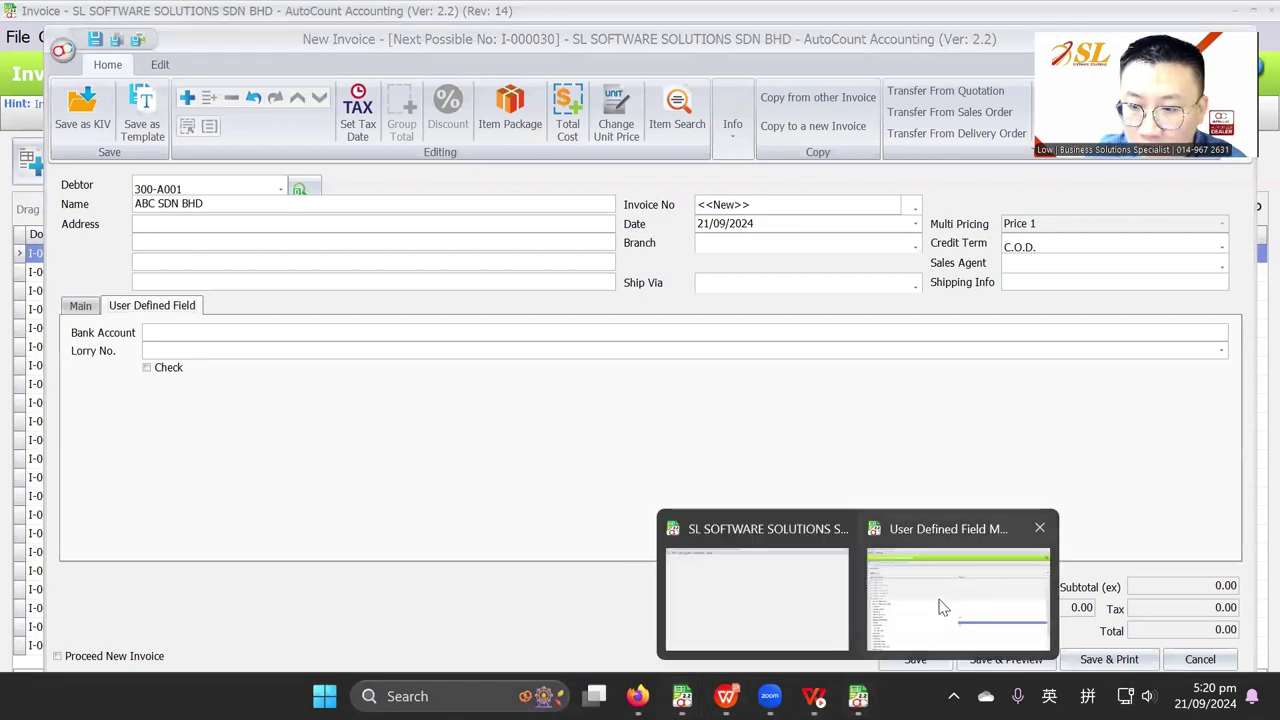
click(1039, 528)
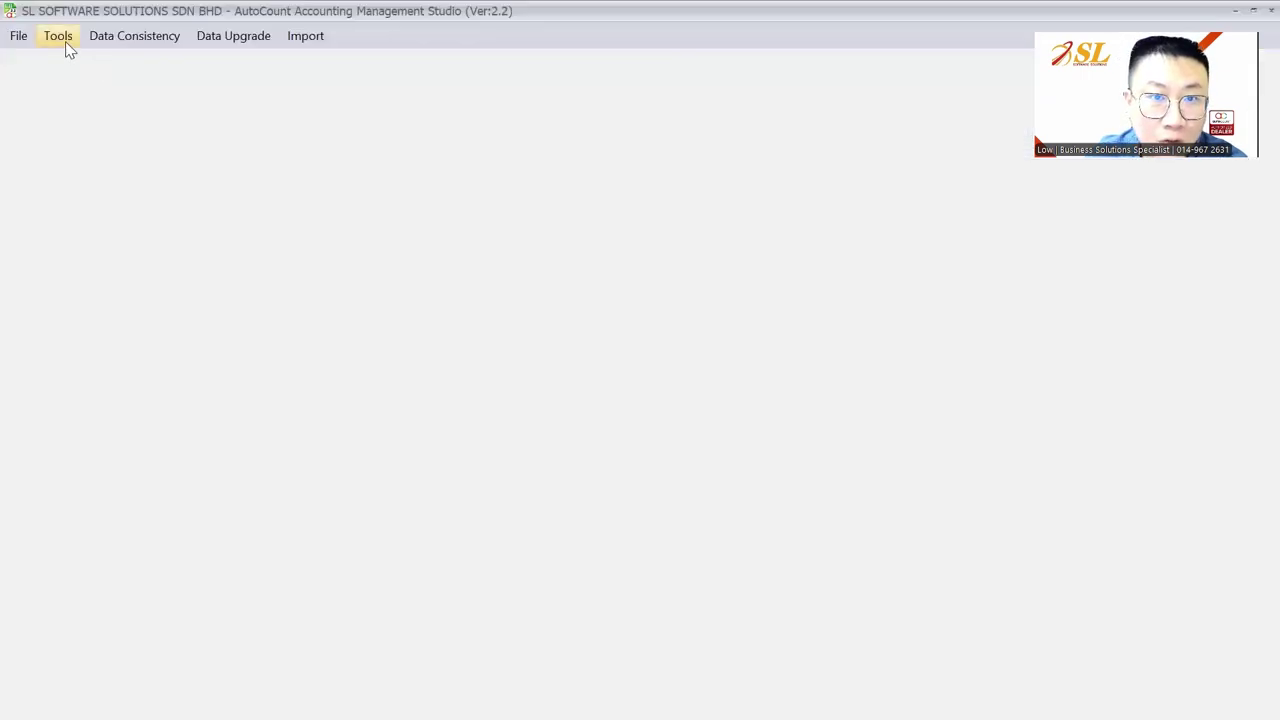
click(60, 38)
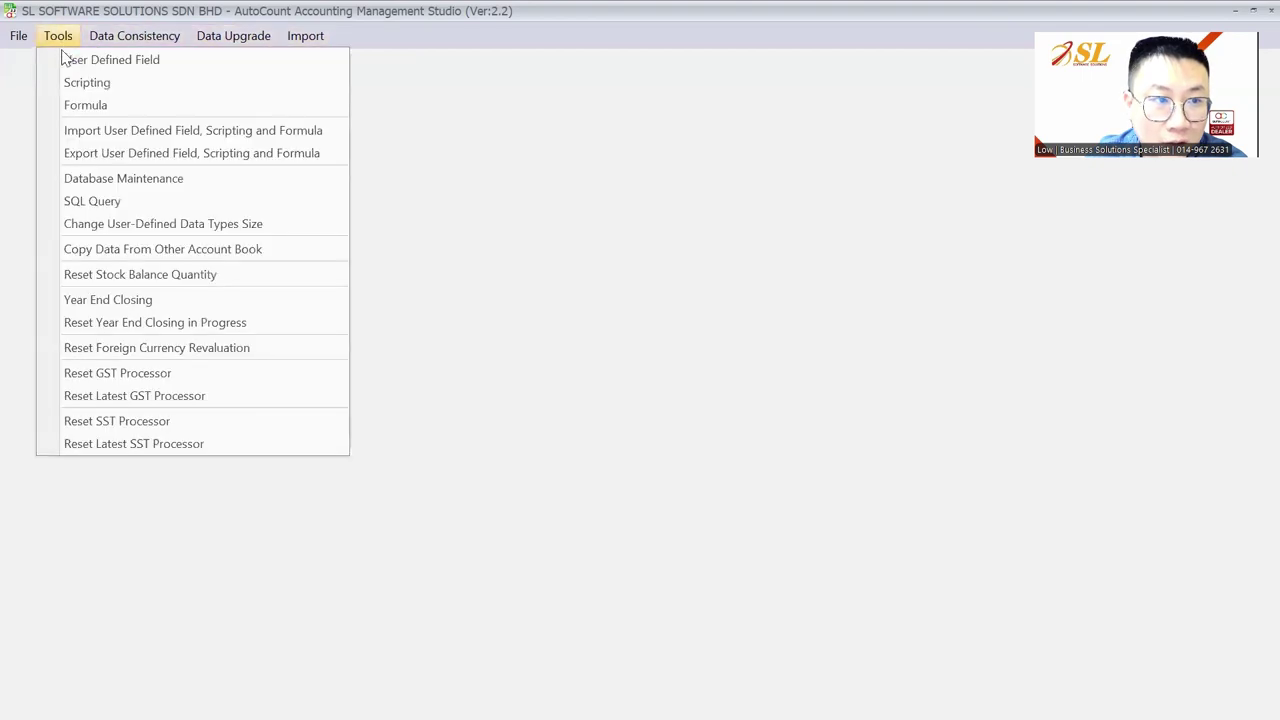
click(82, 106)
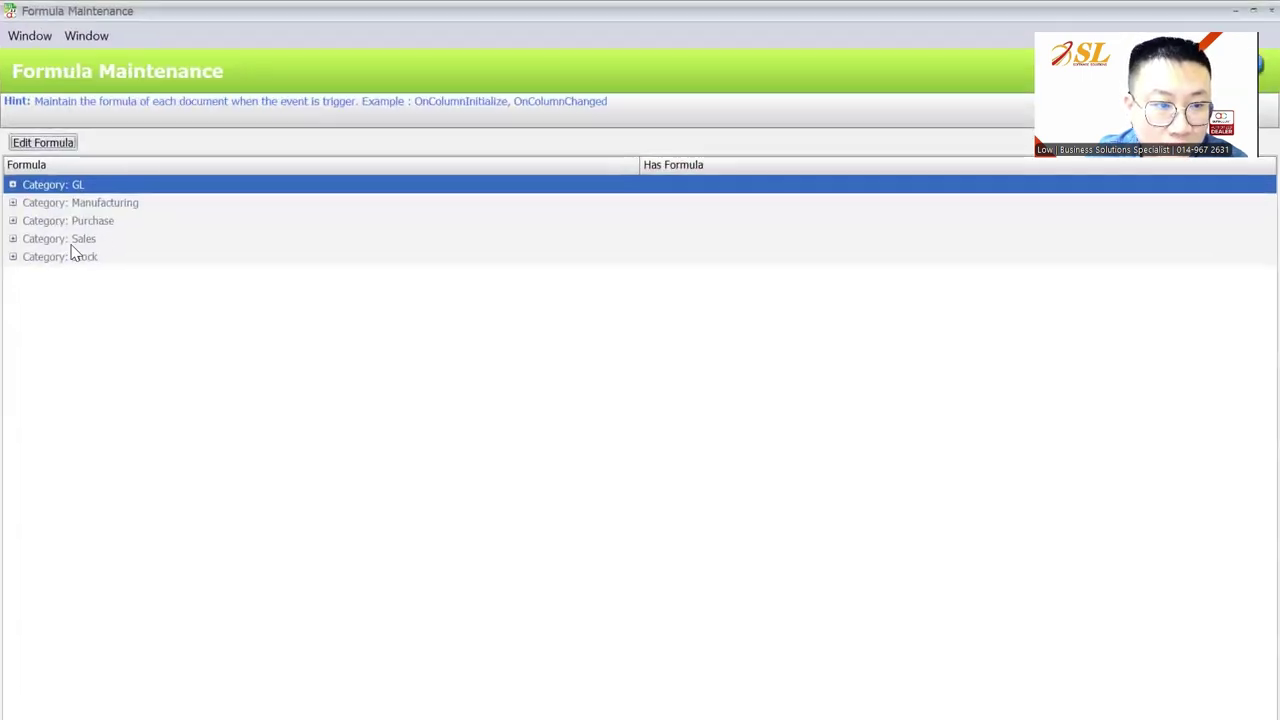
Open the Invoice formula in the Sales category for editing
click(13, 239)
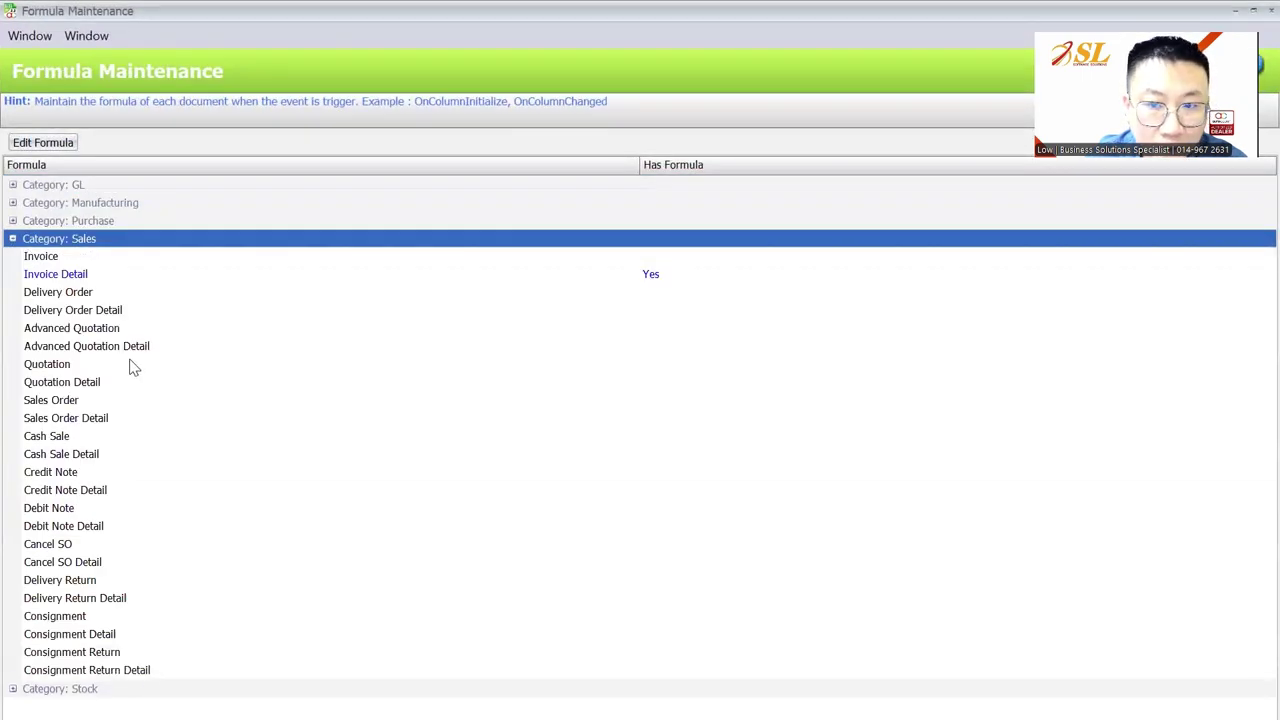
click(134, 258)
click(87, 276)
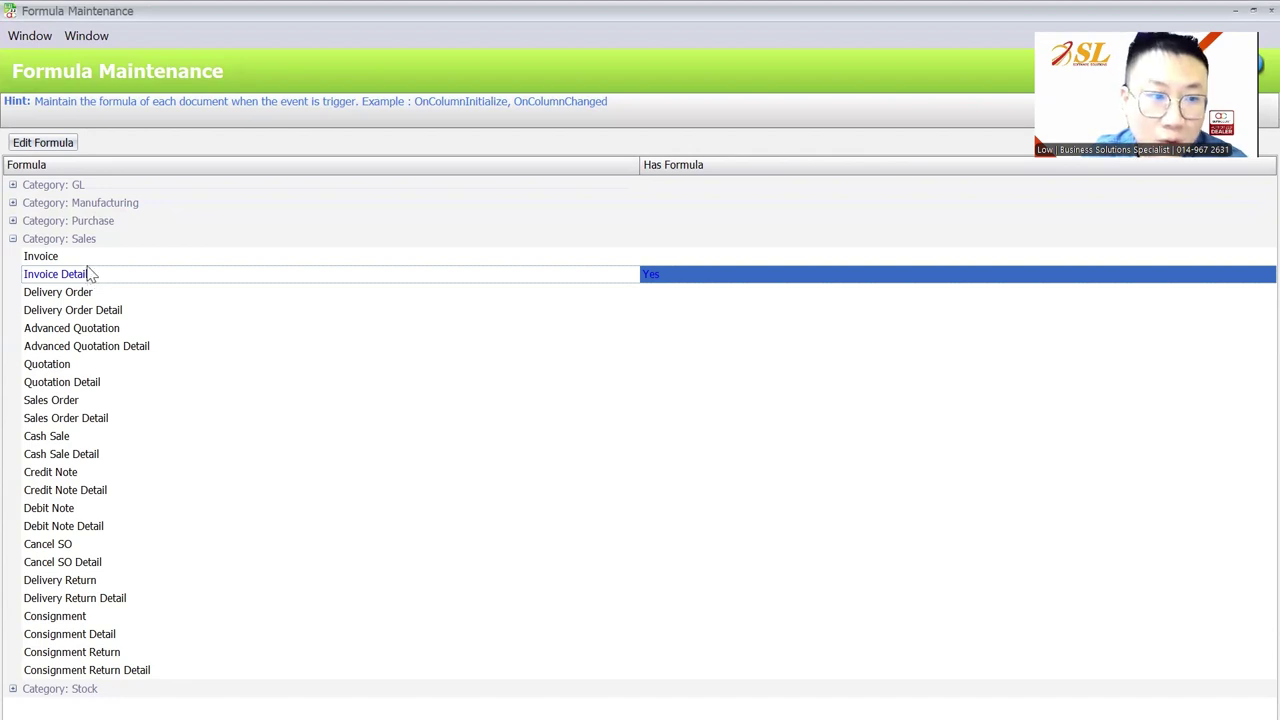
click(97, 259)
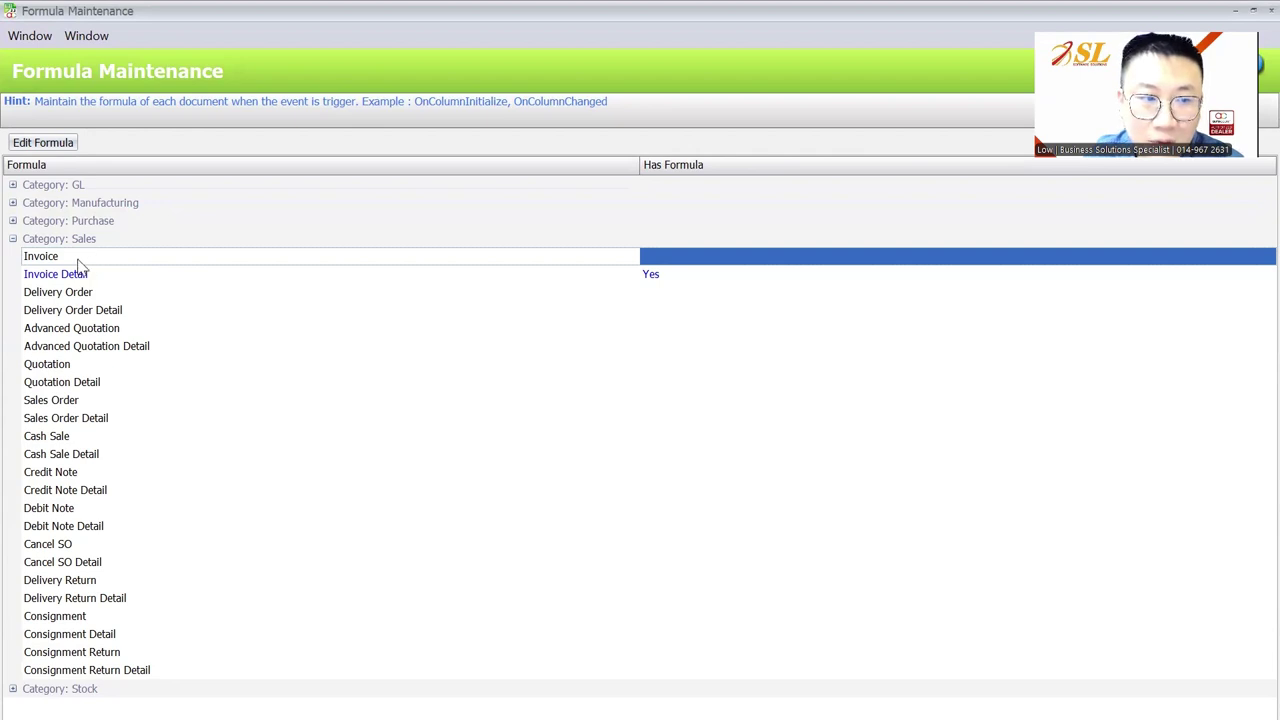
click(71, 145)
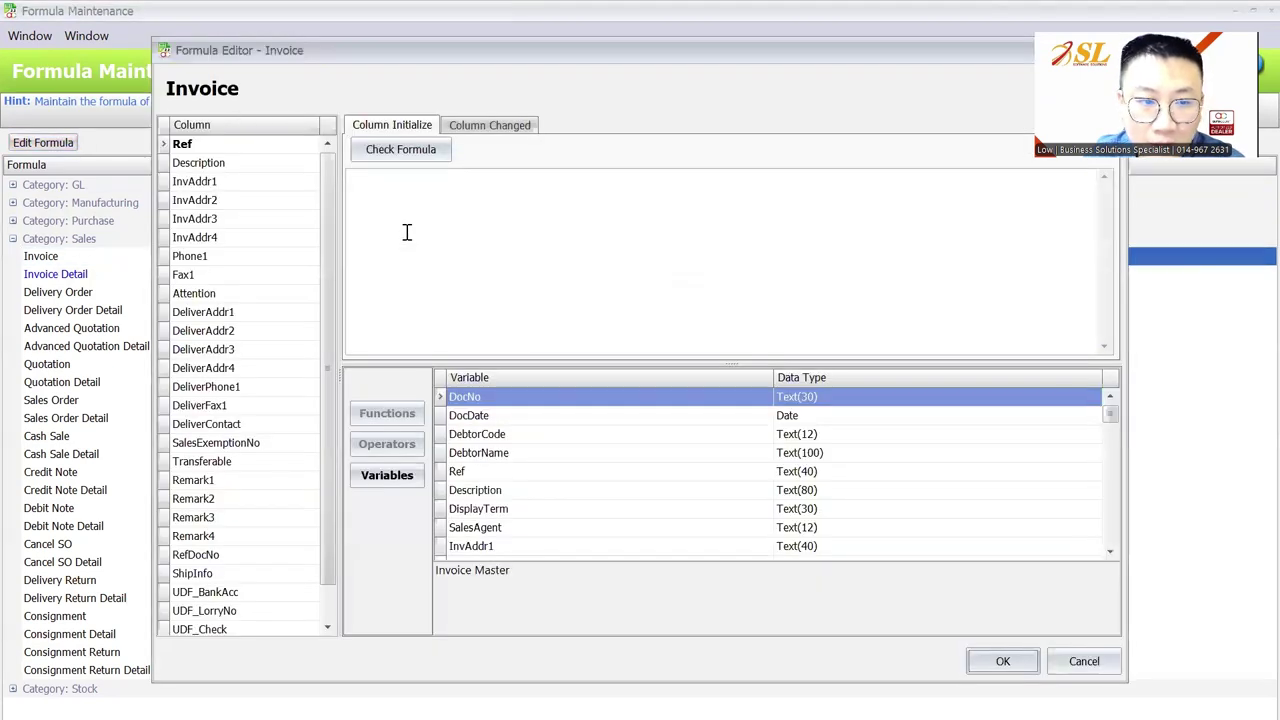
Select the UDF_BankAcc column and show its Column Changed formula
scroll(280, 229, down, 1)
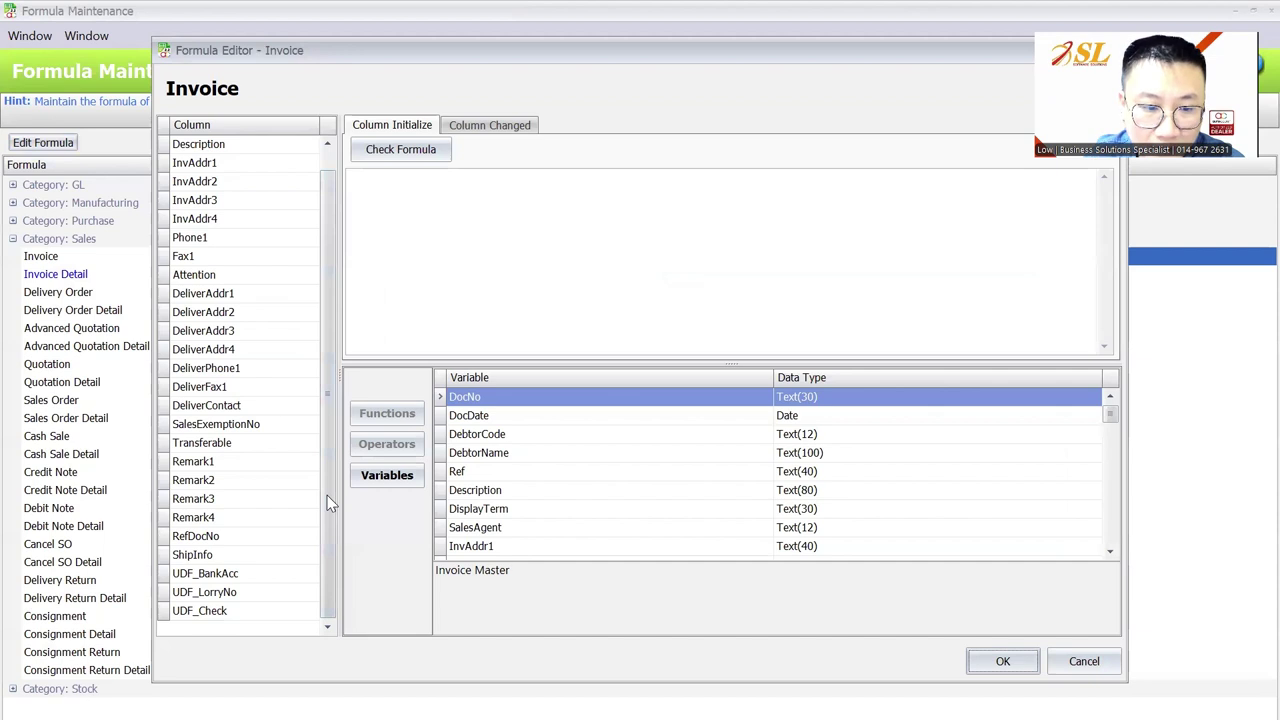
click(191, 576)
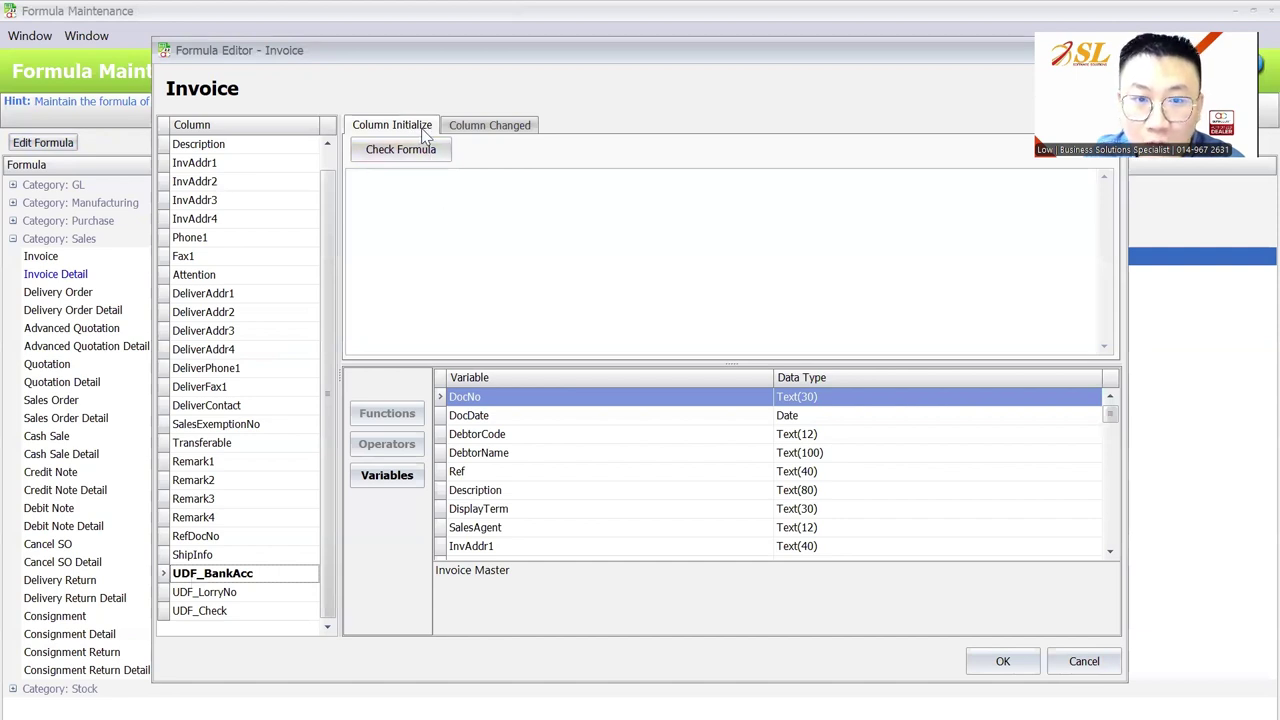
click(490, 126)
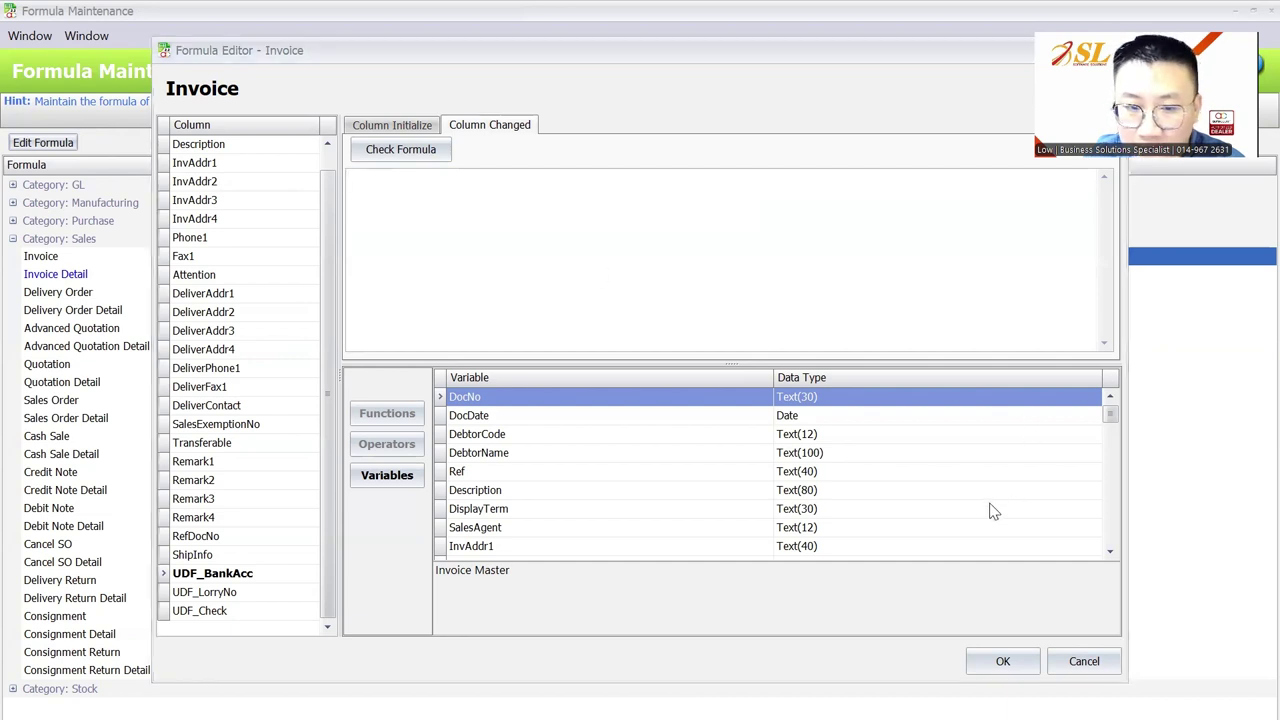
Insert the GetStringFromDB function template into the Column Changed formula of UDF_BankAcc
click(397, 444)
click(390, 413)
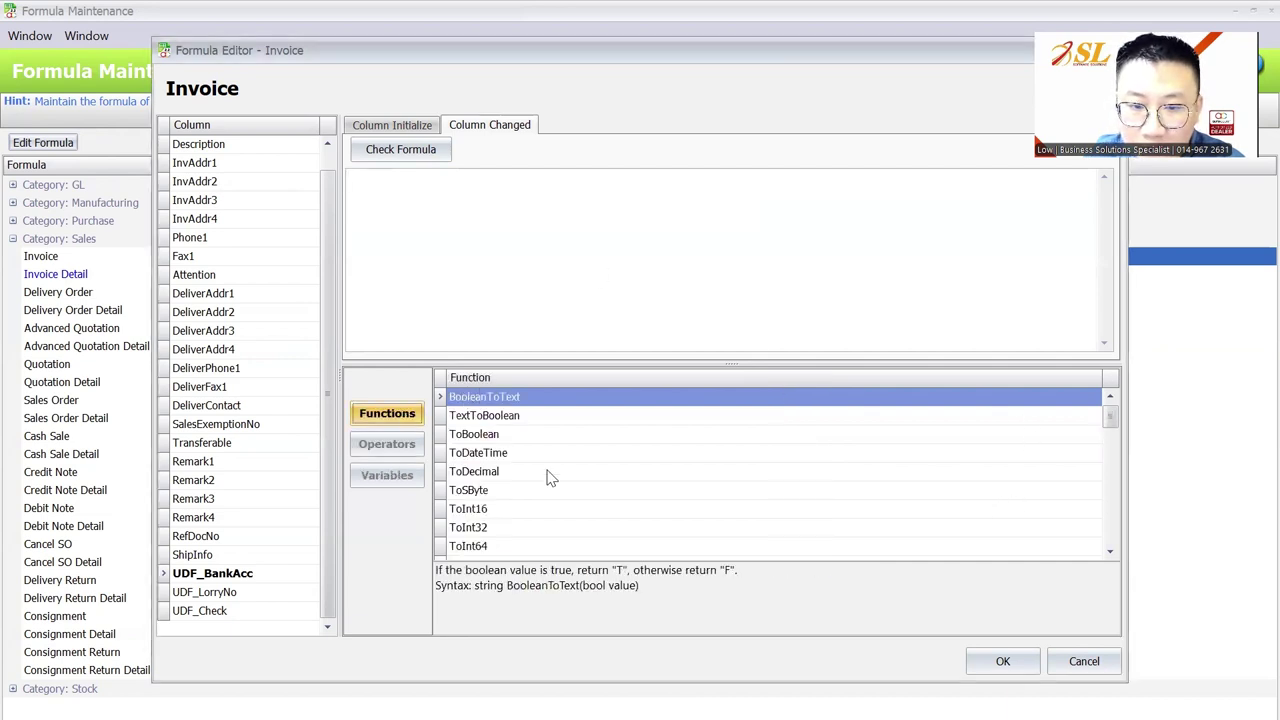
scroll(552, 475, down, 10)
drag(1106, 452, 1116, 568)
scroll(515, 422, up, 1)
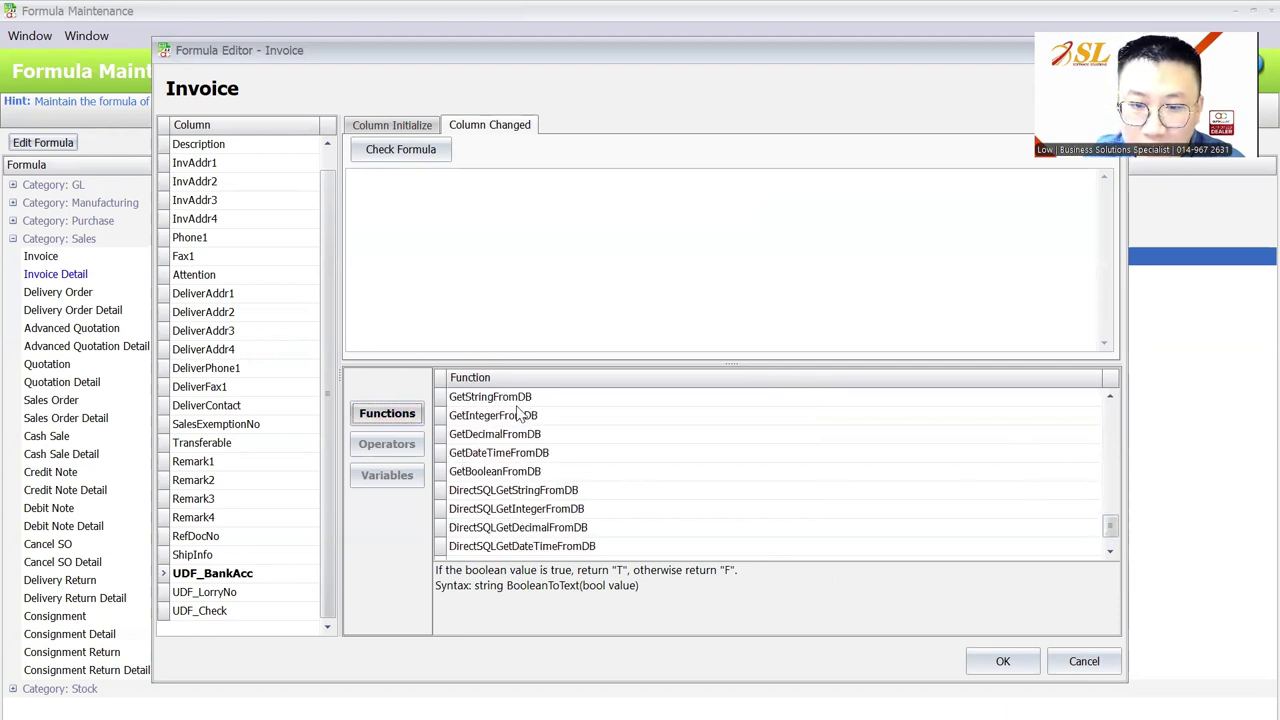
click(524, 400)
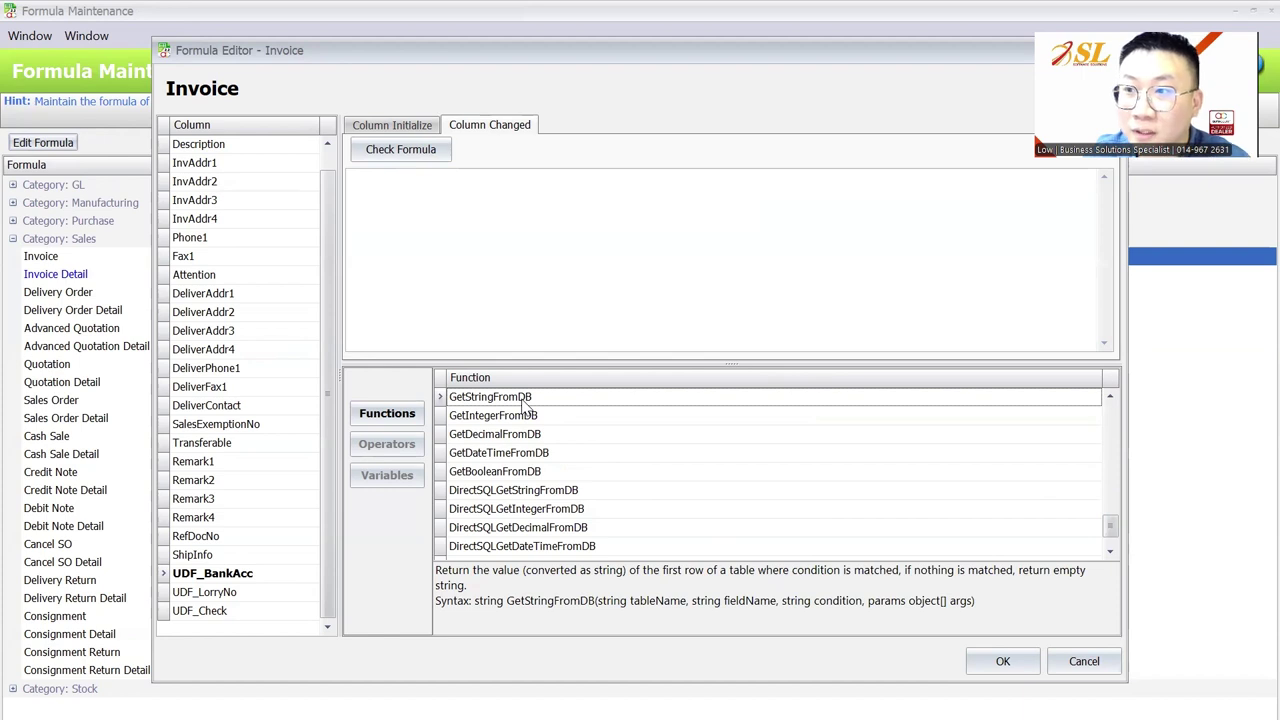
double_click(524, 400)
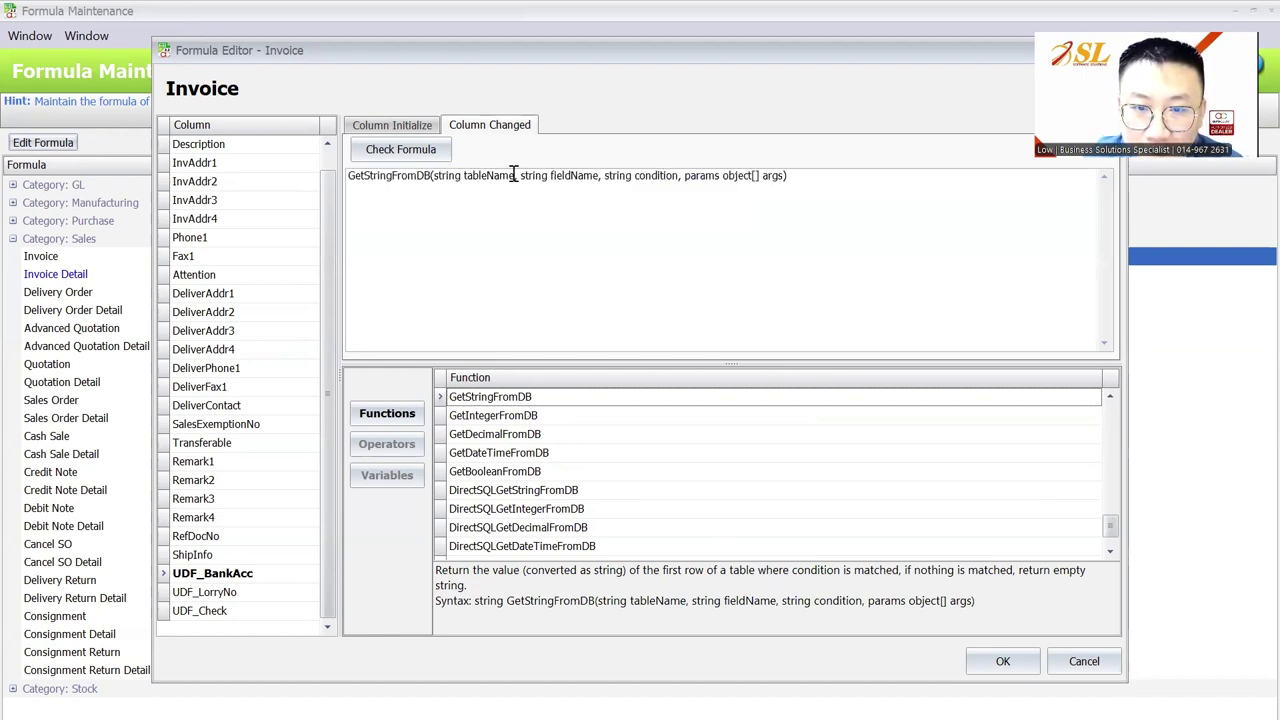
Examine the table name, field name, condition and args parameters of the inserted GetStringFromDB template
drag(515, 175, 435, 180)
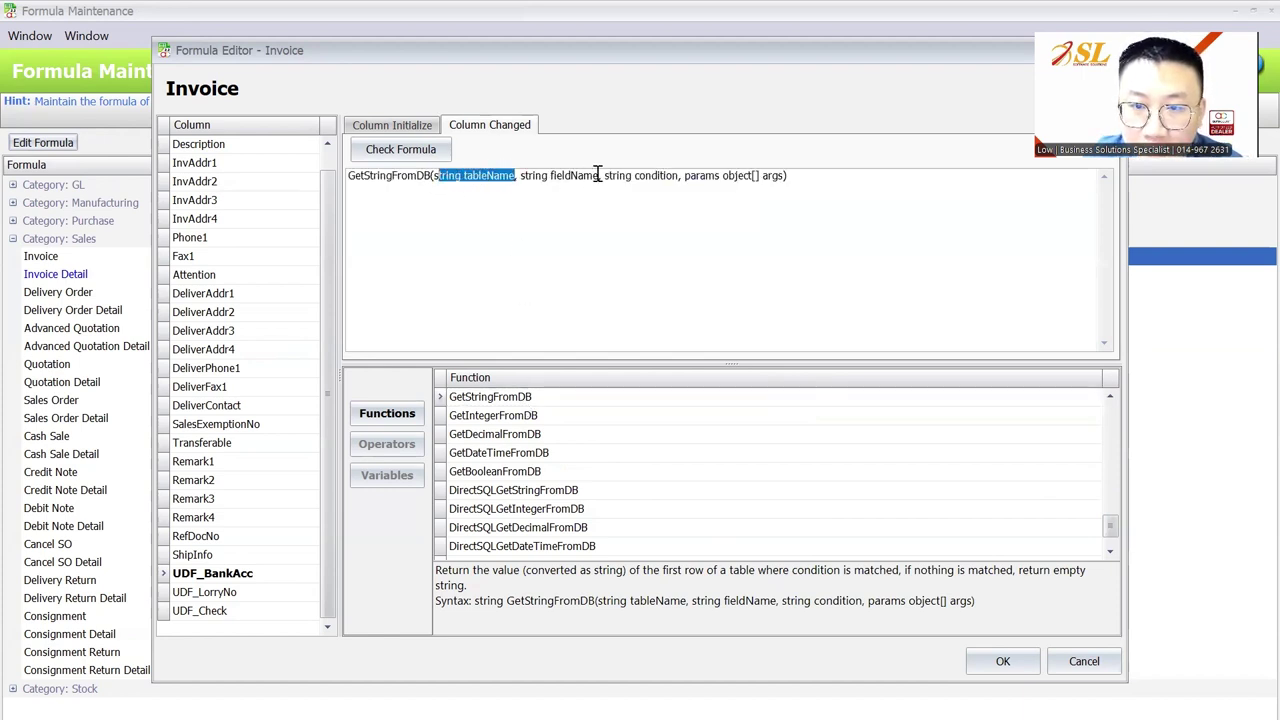
drag(598, 175, 524, 175)
drag(680, 175, 604, 175)
drag(783, 176, 680, 178)
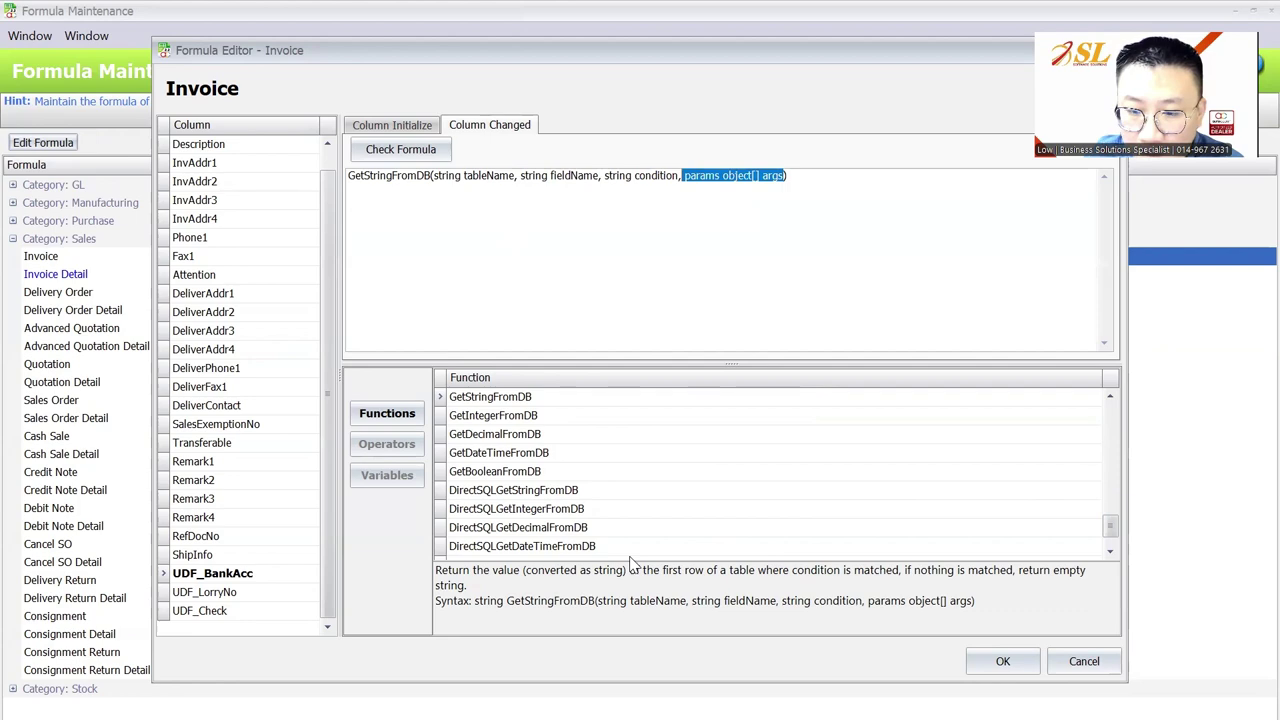
Switch to the AutoCount Formula presentation in WPS and copy the GetStringFromDB formula from the "Example 2 : Copy Info" slide
key(super)
click(781, 622)
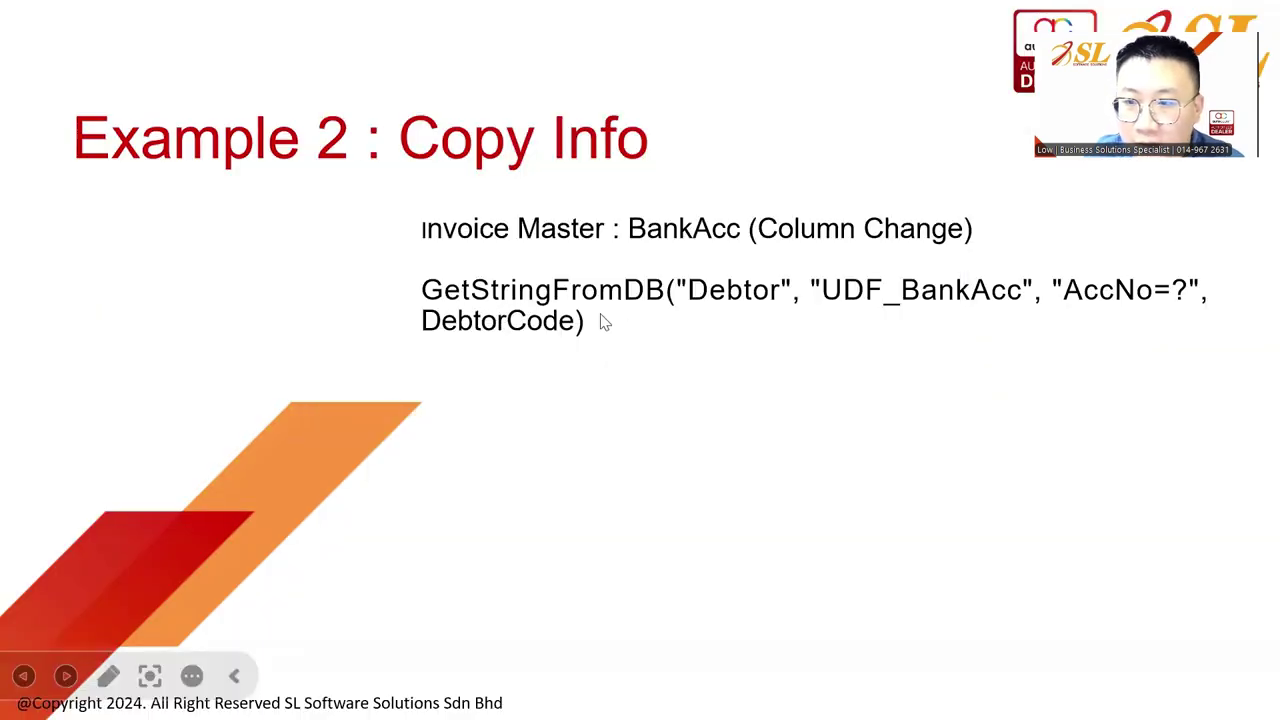
key(alt+Tab)
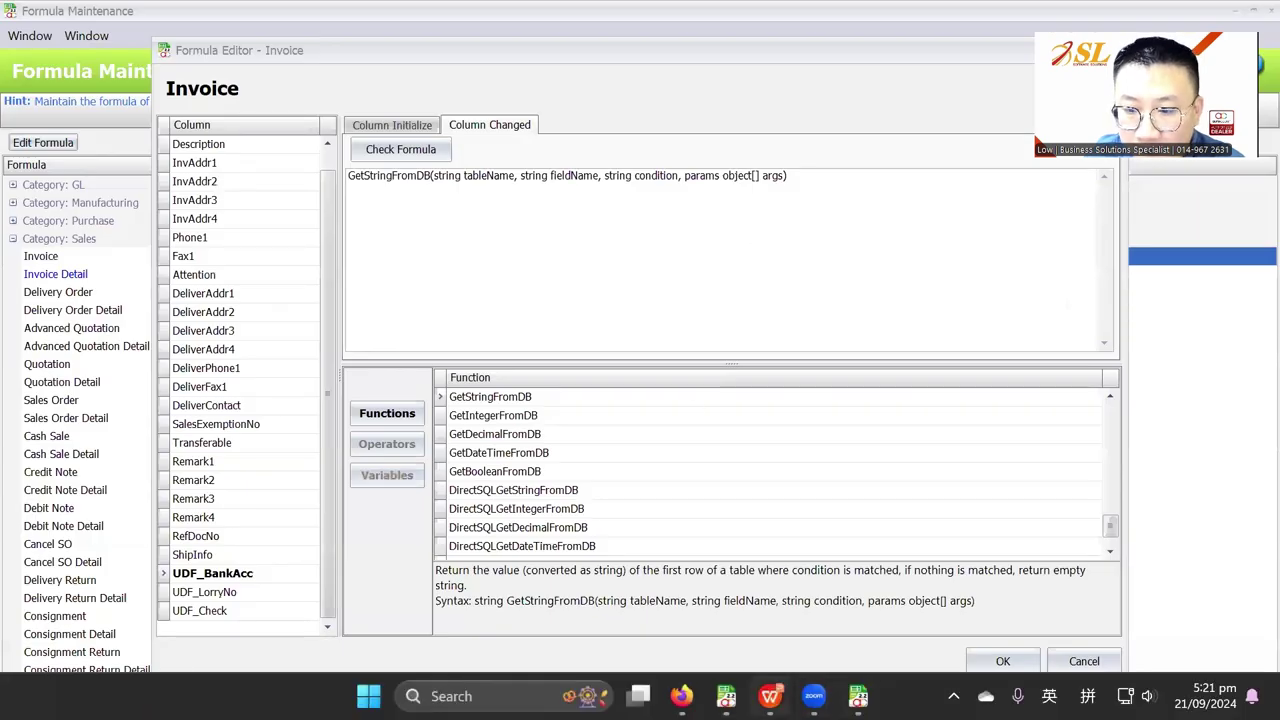
click(812, 697)
drag(737, 334, 611, 309)
key(ctrl+c)
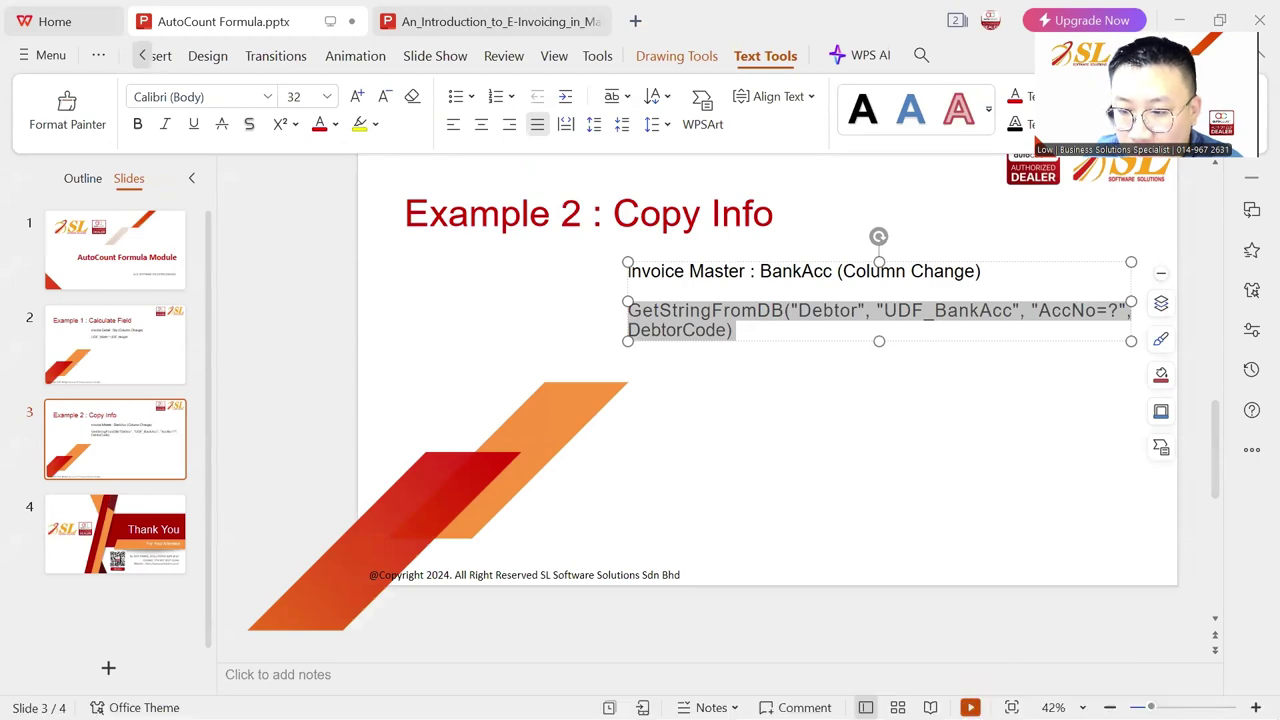
Return to the Formula Editor and replace the UDF_BankAcc formula with GetStringFromDB("Debtor", "UDF_BankAcc", "AccNo=?", DebtorCode), reviewing its field and condition arguments
click(970, 707)
key(super)
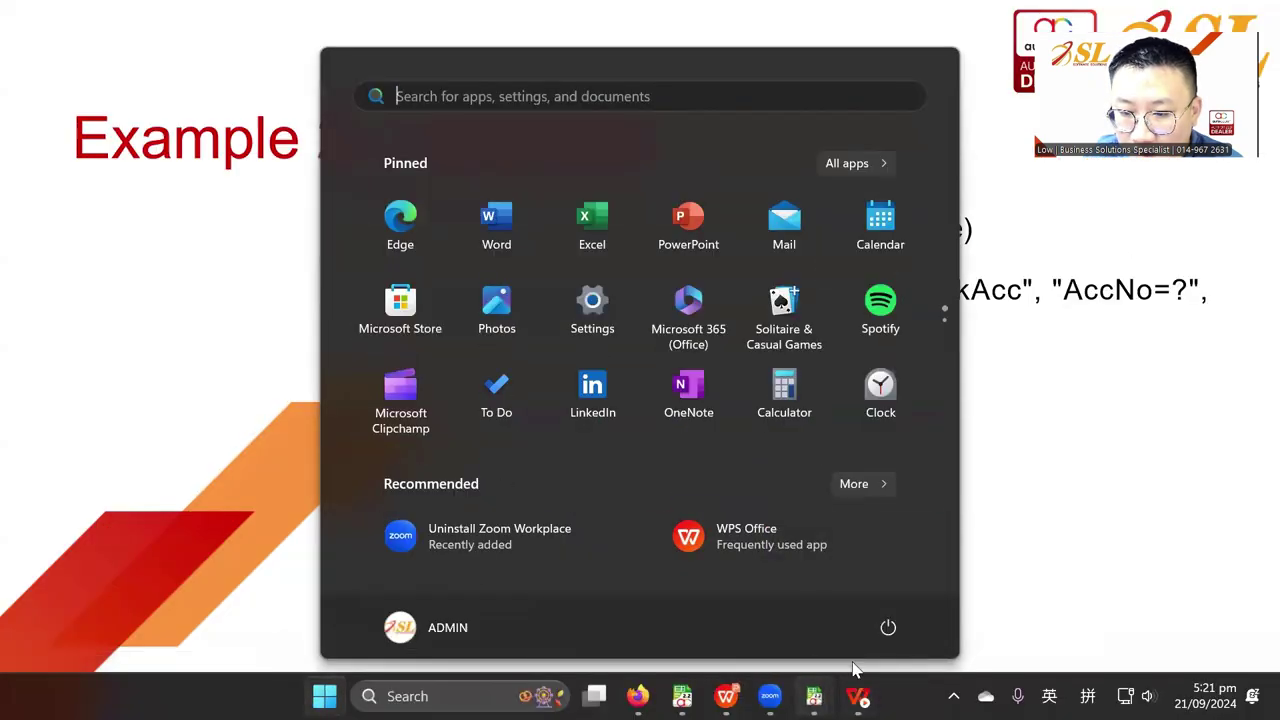
click(1029, 606)
click(880, 194)
key(ctrl+a)
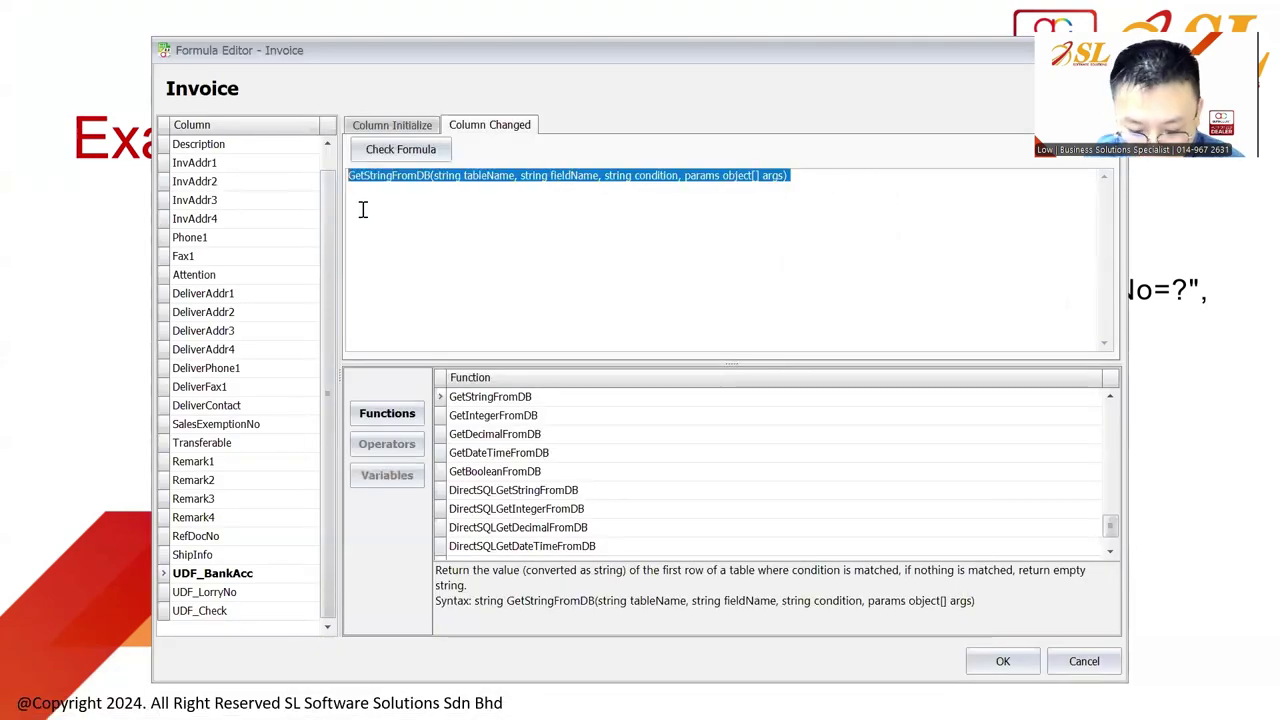
key(ctrl+v)
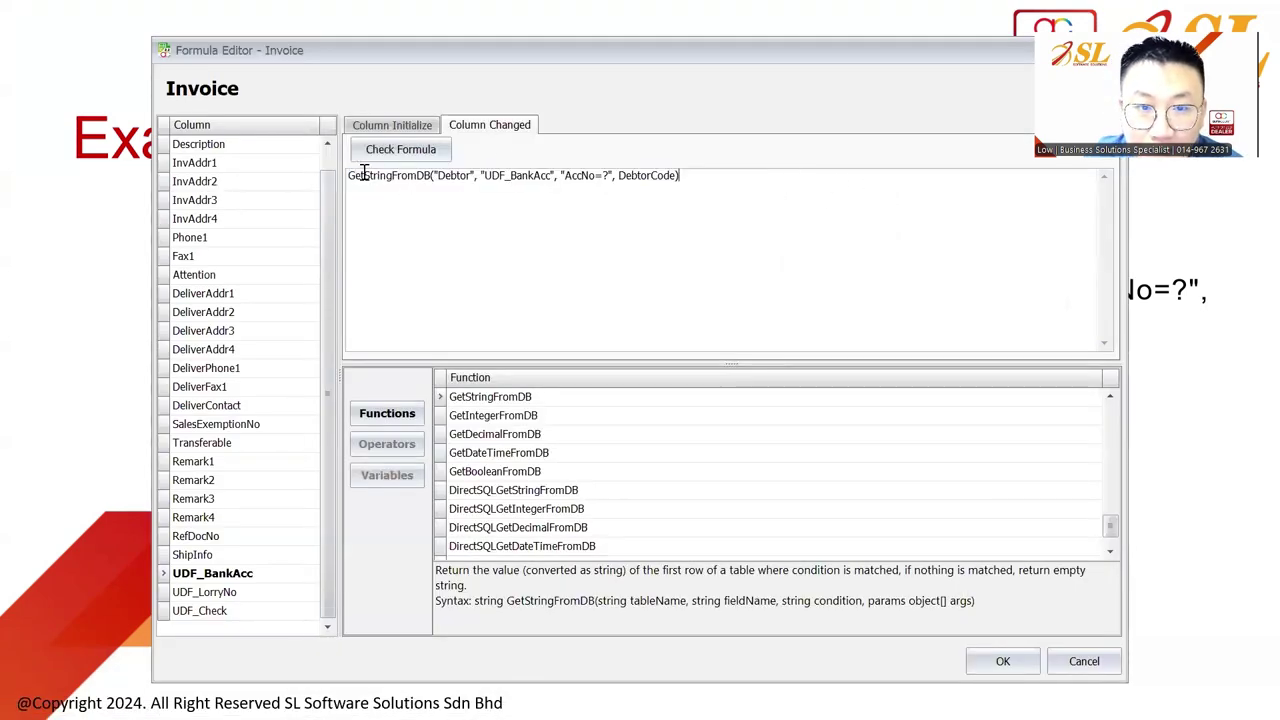
drag(364, 174, 532, 173)
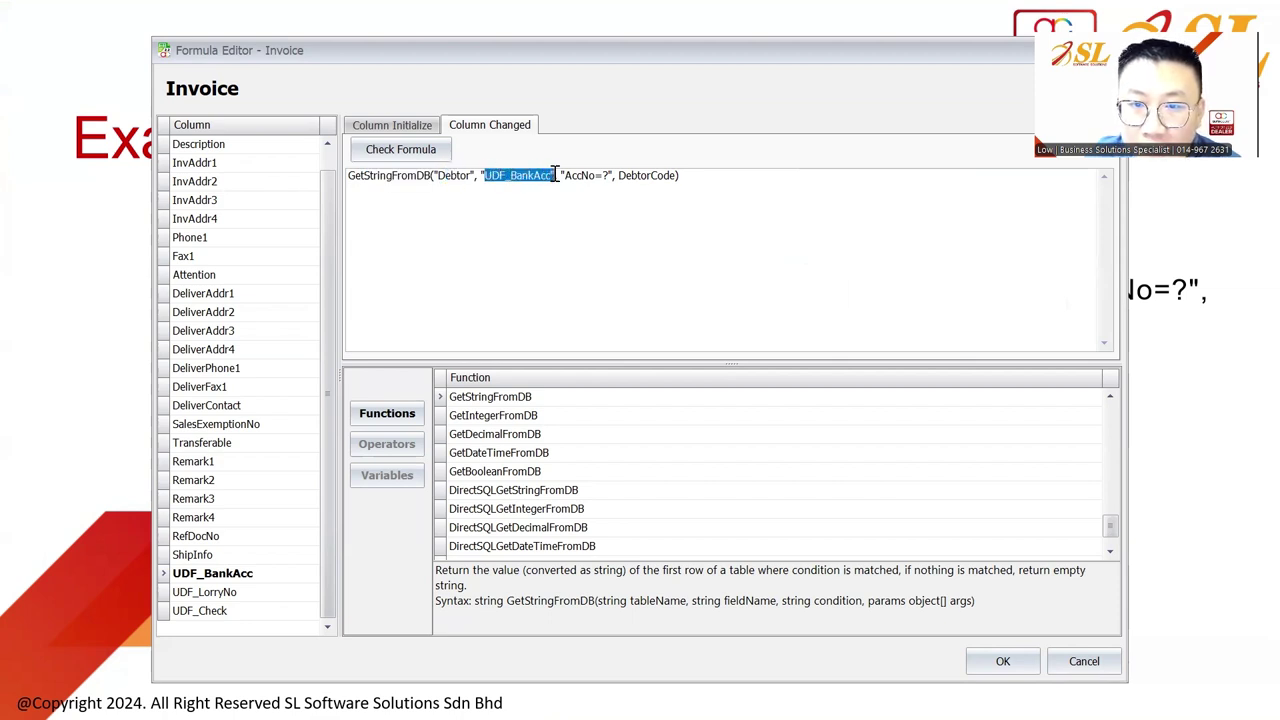
drag(561, 175, 612, 172)
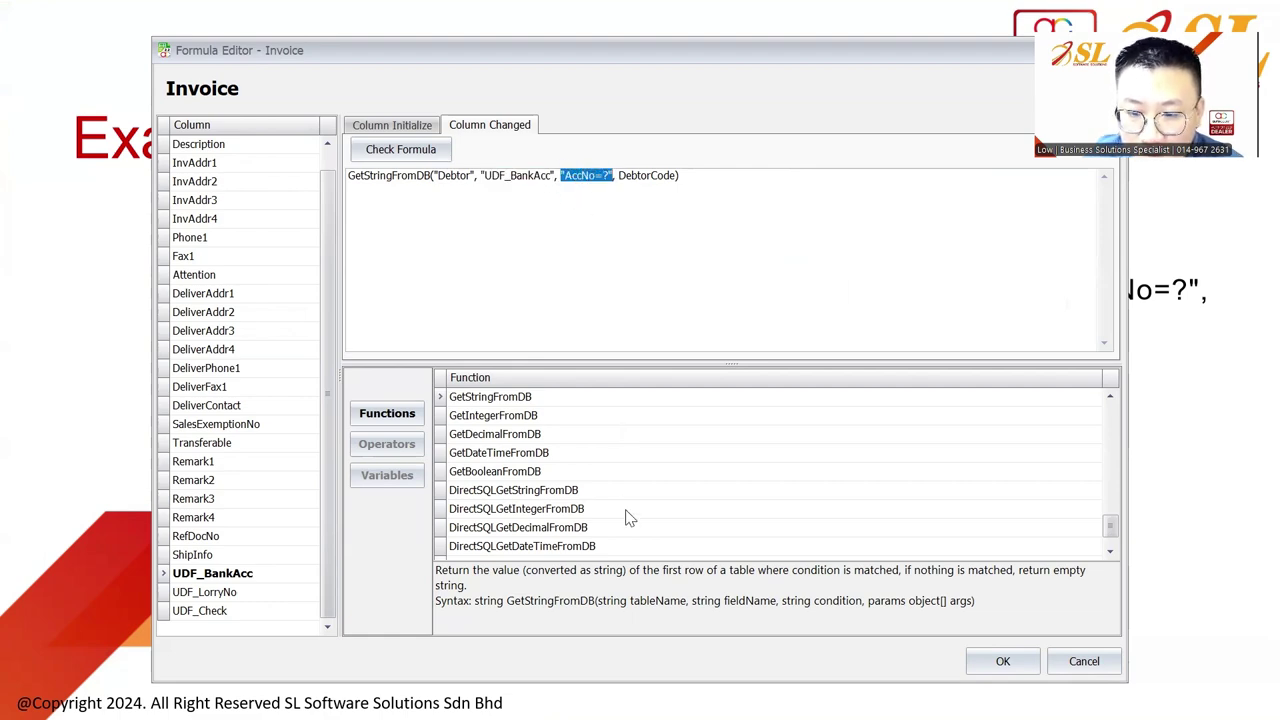
Launch SQL Server Management Studio and connect to the (local)\A2006 server with Windows Authentication
key(super)
text(man)
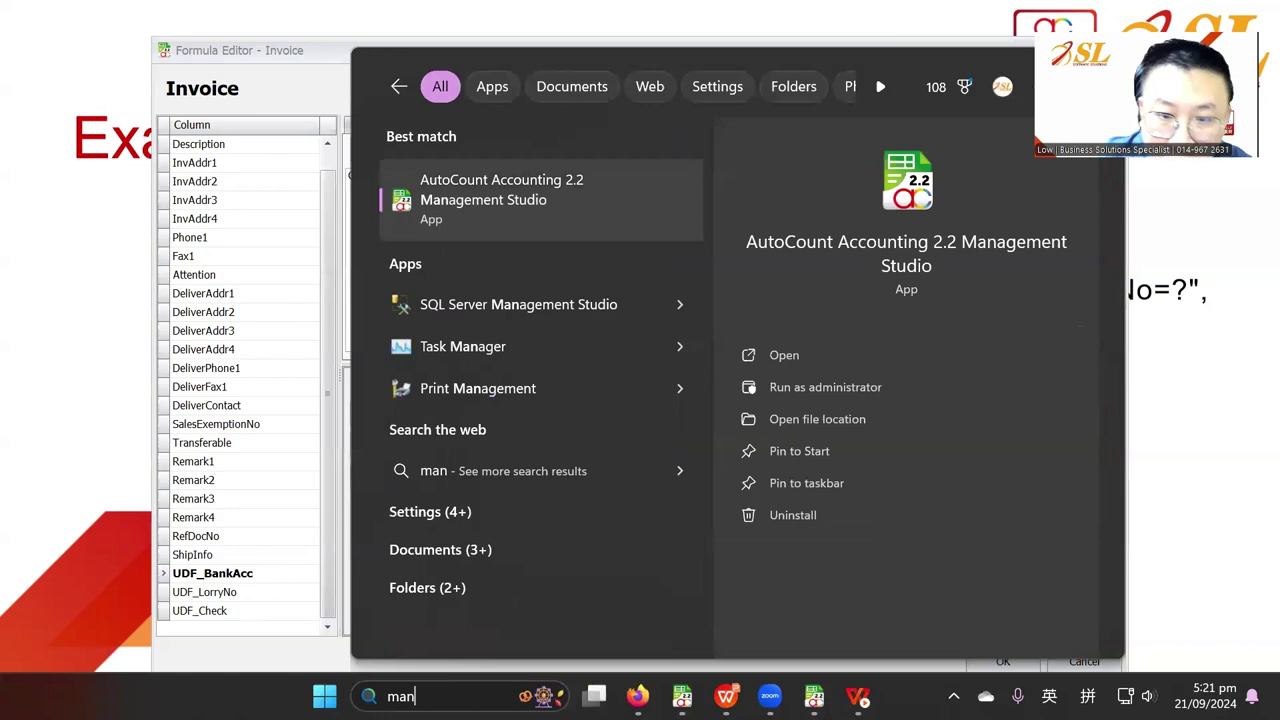
click(576, 312)
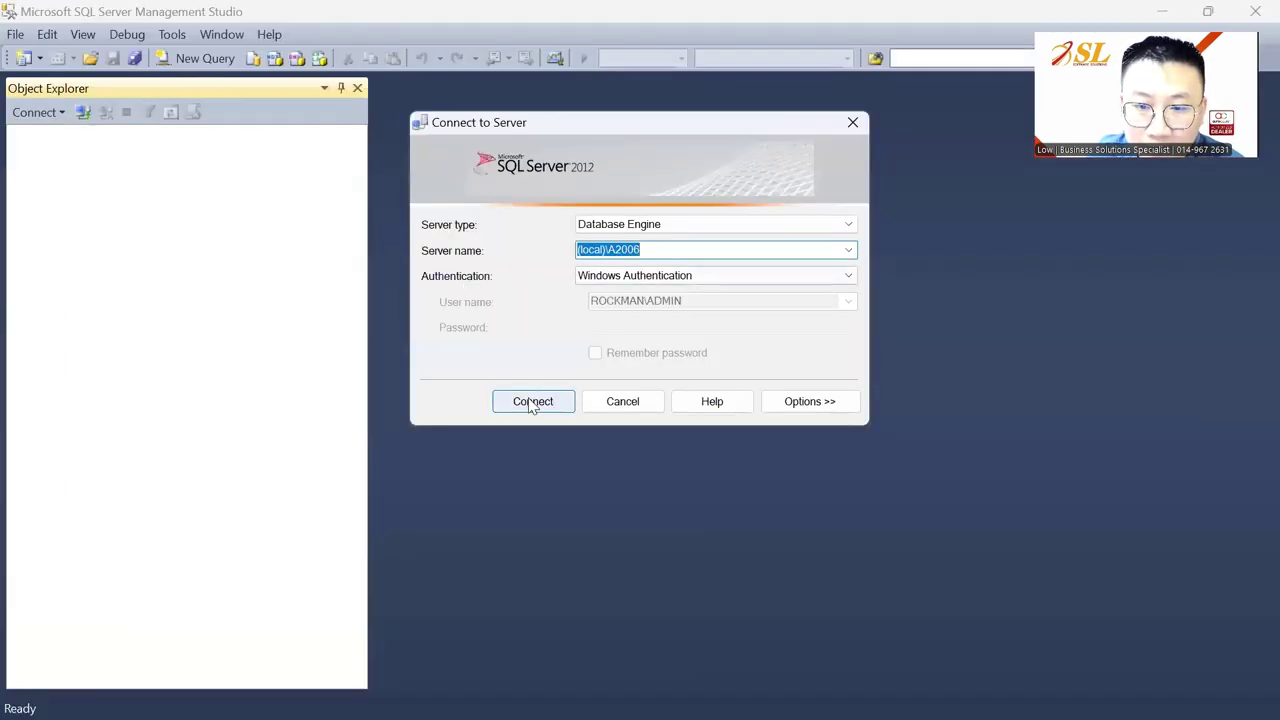
click(534, 401)
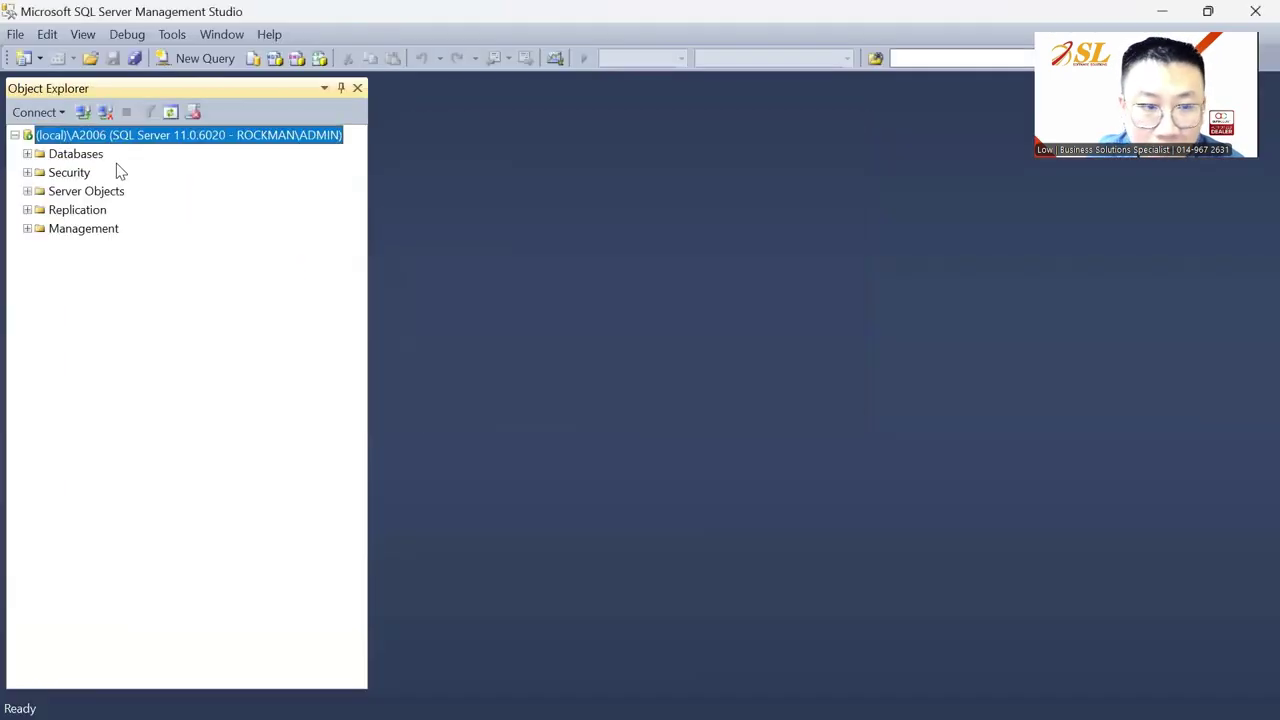
Expand the tables of the AED_ADVANCED_ITEM database to browse their names
click(27, 154)
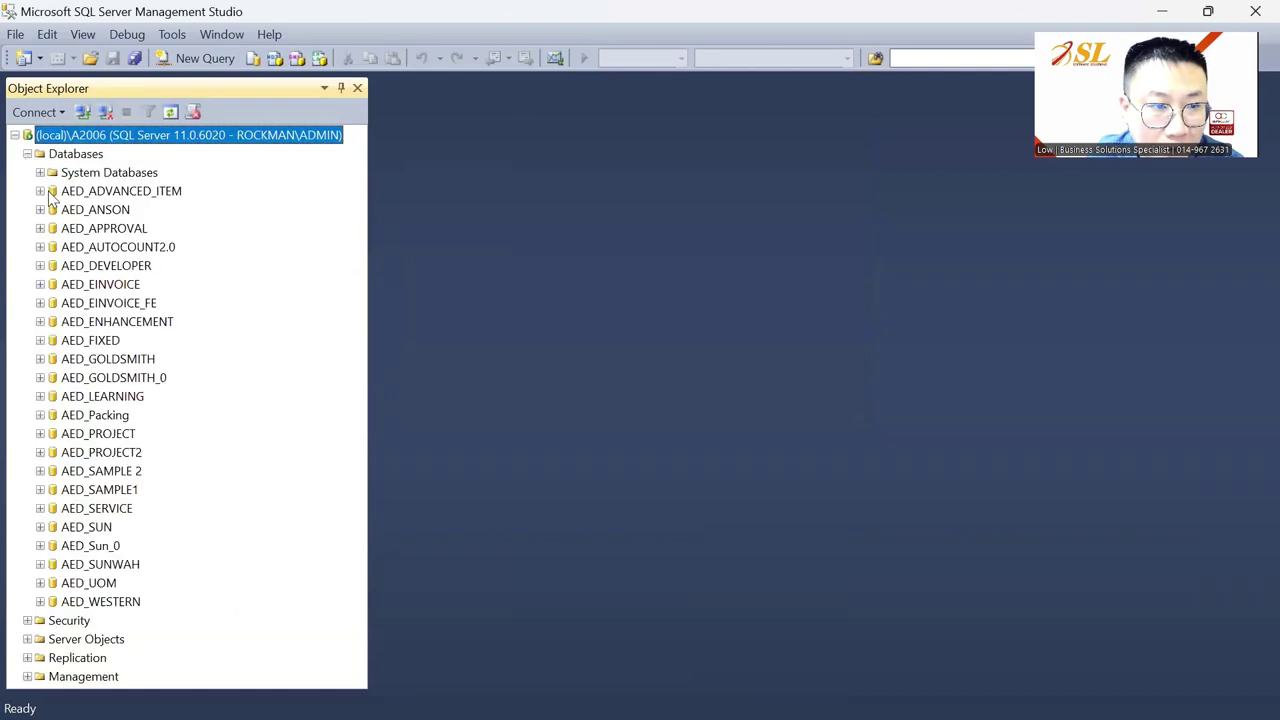
click(40, 191)
click(54, 228)
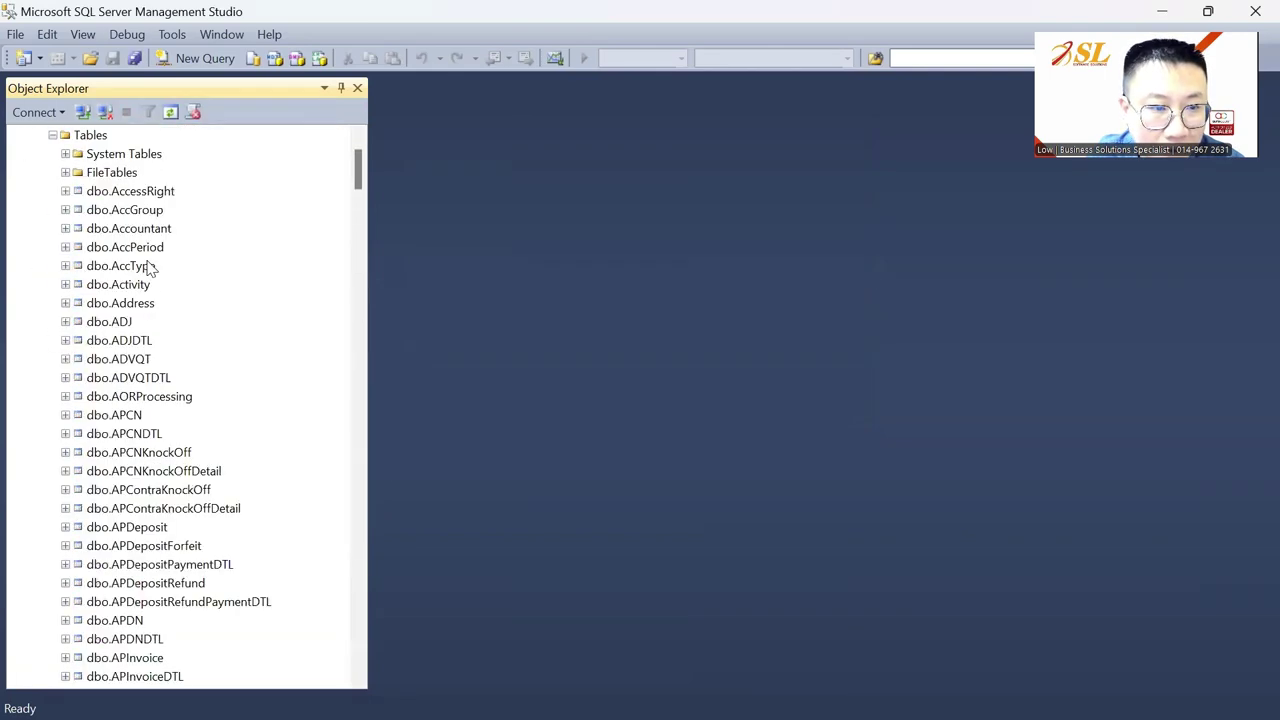
Locate the dbo.Debtor table in the AED_ADVANCED_ITEM database and open its rows in the editable data grid
scroll(148, 255, down, 5)
scroll(142, 234, down, 20)
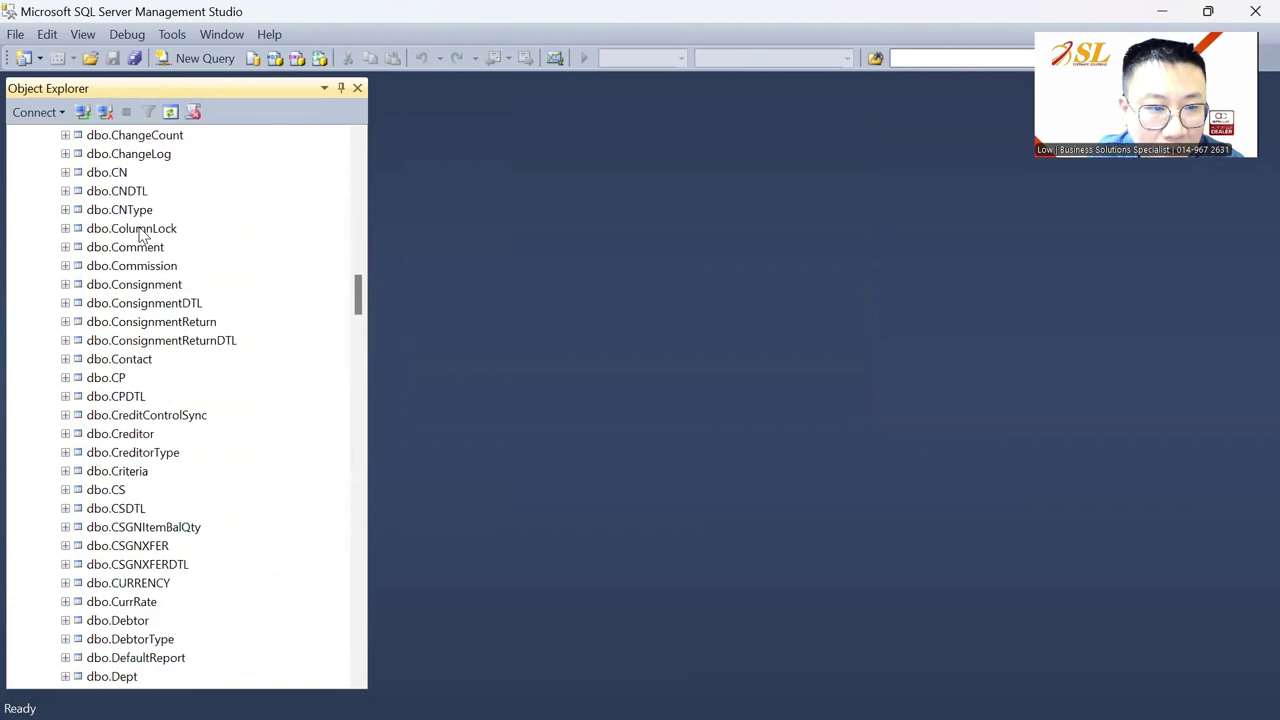
scroll(141, 232, down, 6)
scroll(131, 206, up, 1)
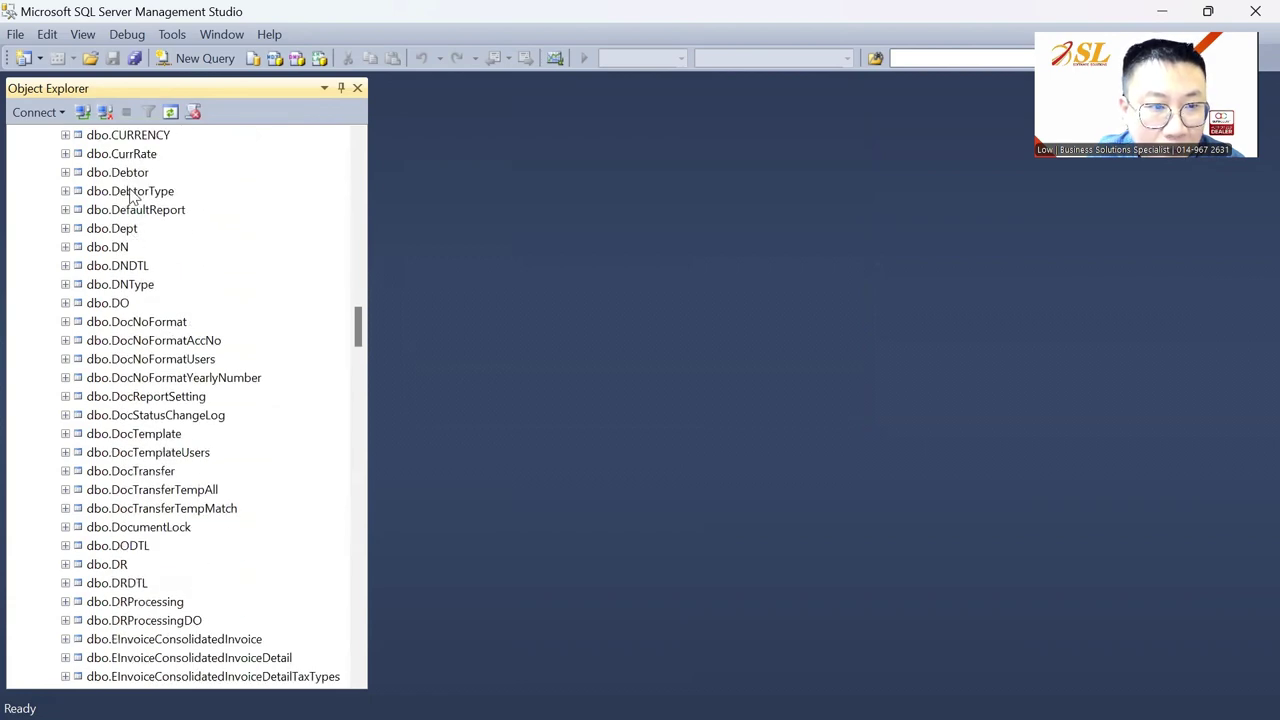
click(130, 174)
right_click(131, 178)
click(200, 250)
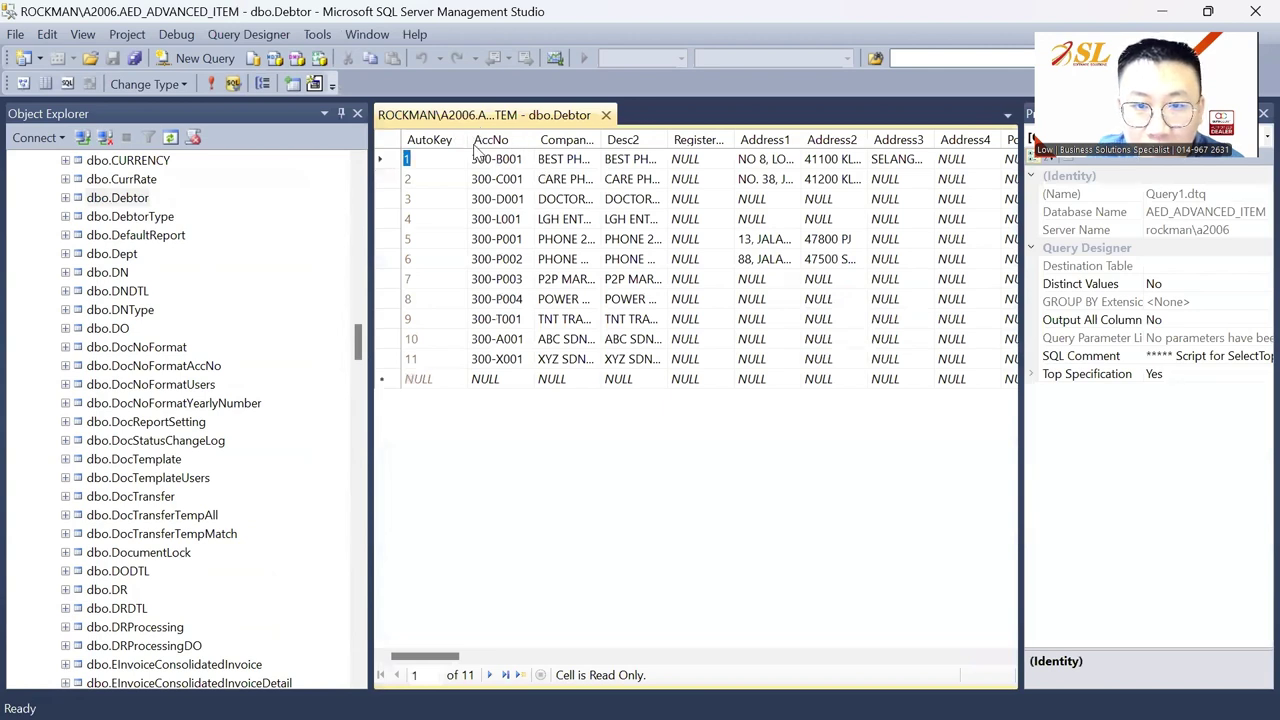
Examine the AccNo values of the first two debtor records and widen the CompanyName column to read the full names
click(507, 160)
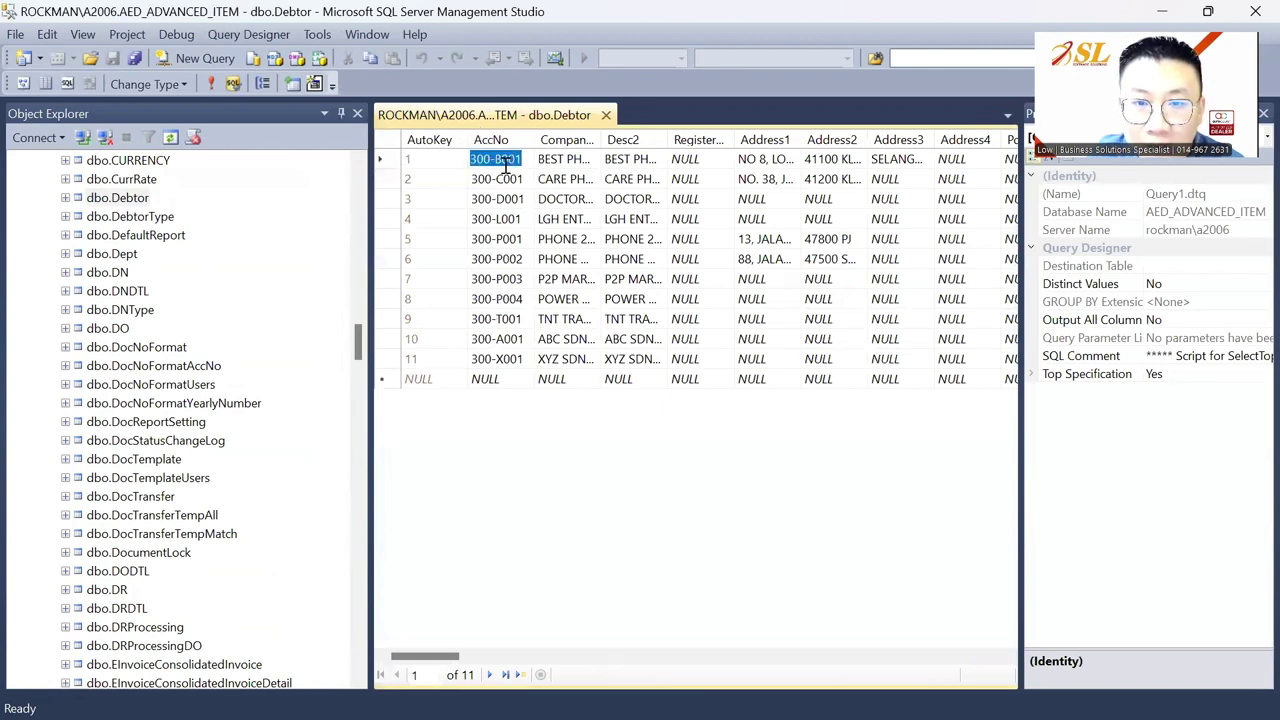
click(507, 179)
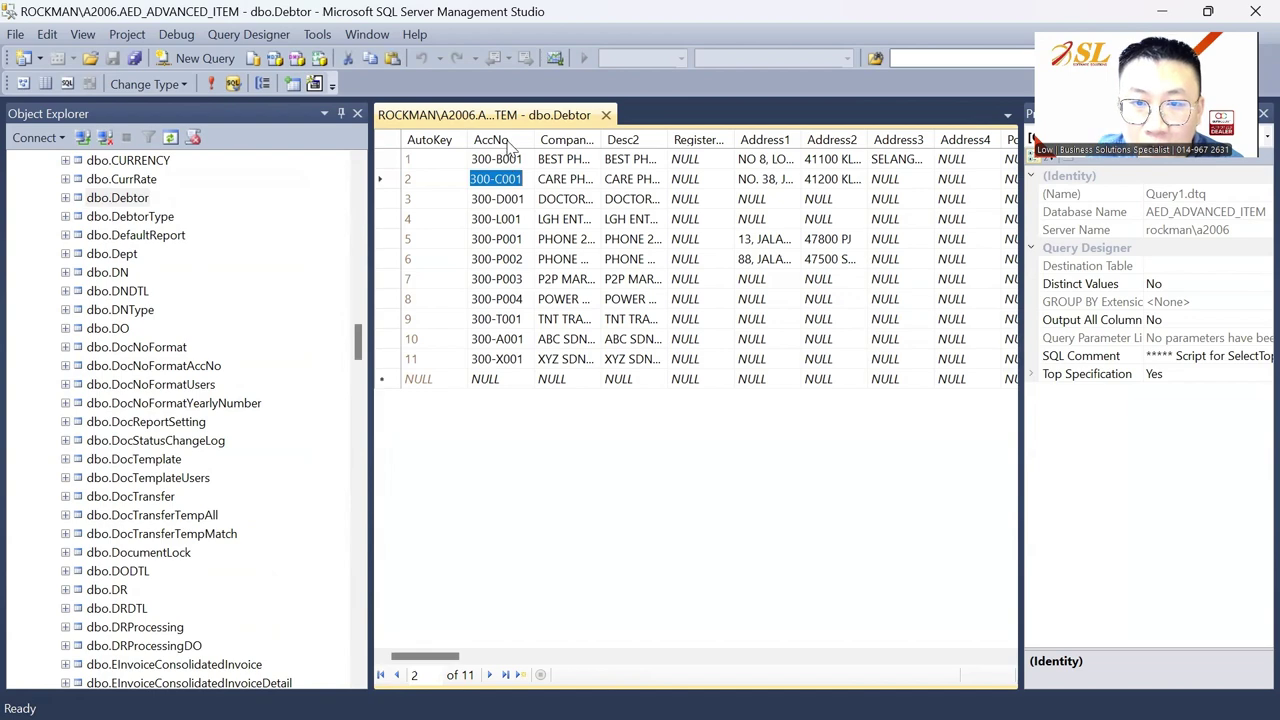
drag(601, 140, 662, 140)
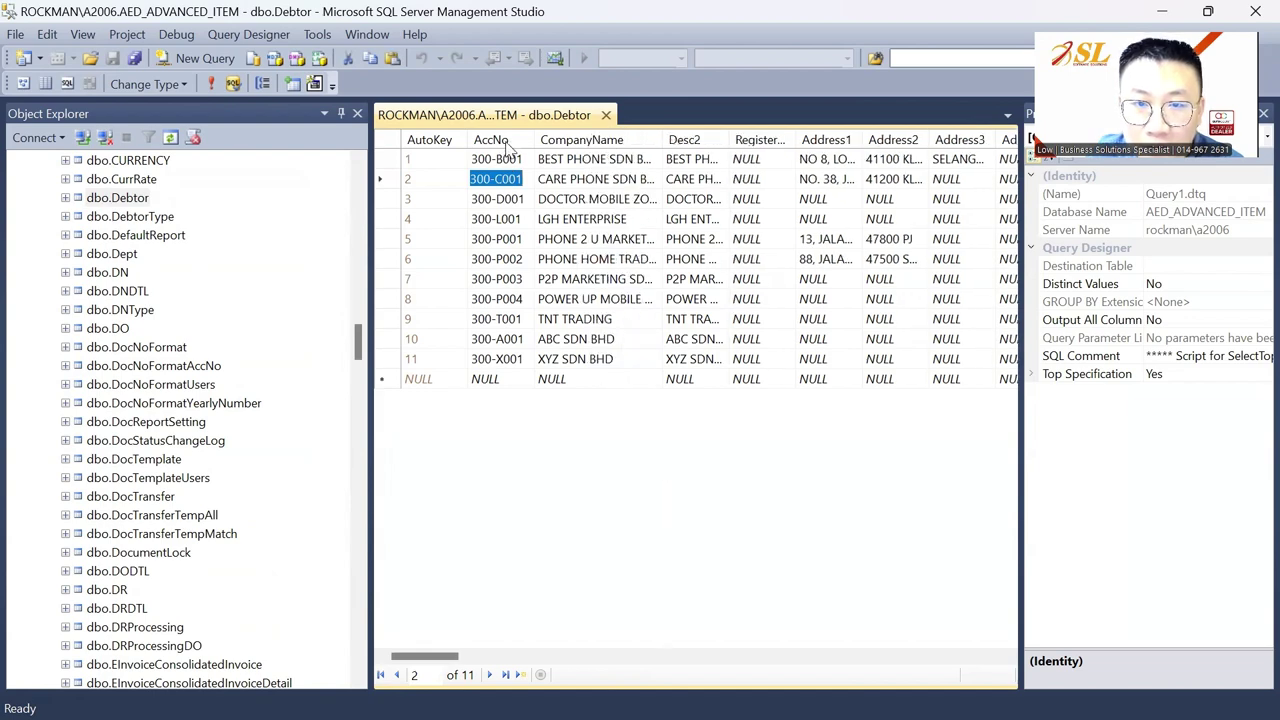